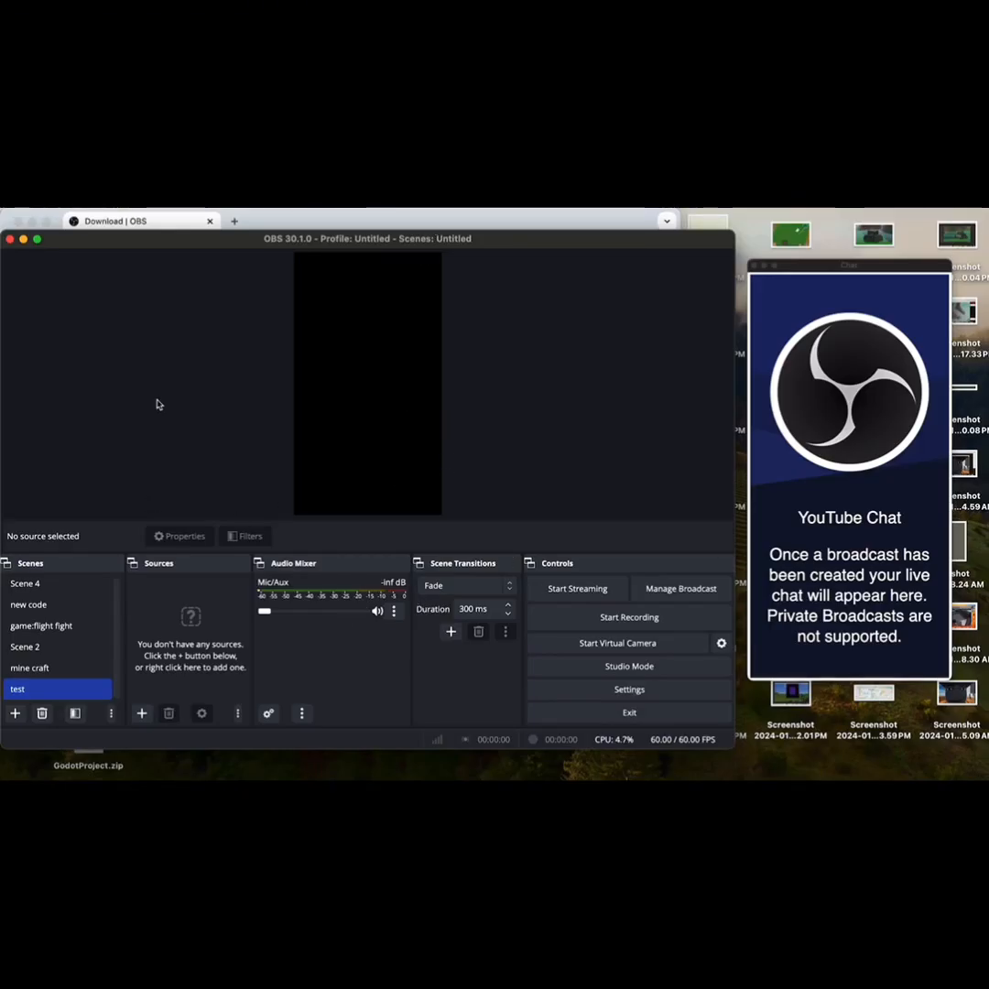
left_click(68, 679, "shift")
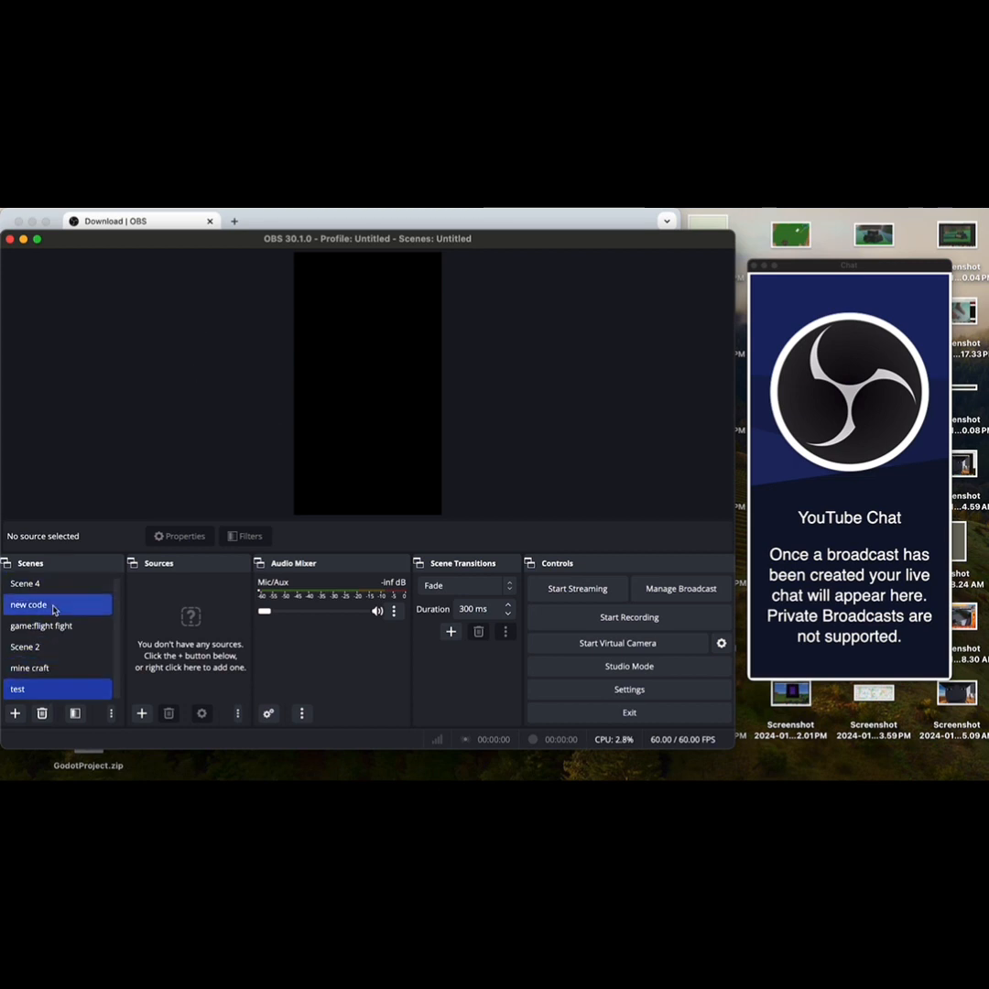
left_click(14, 714)
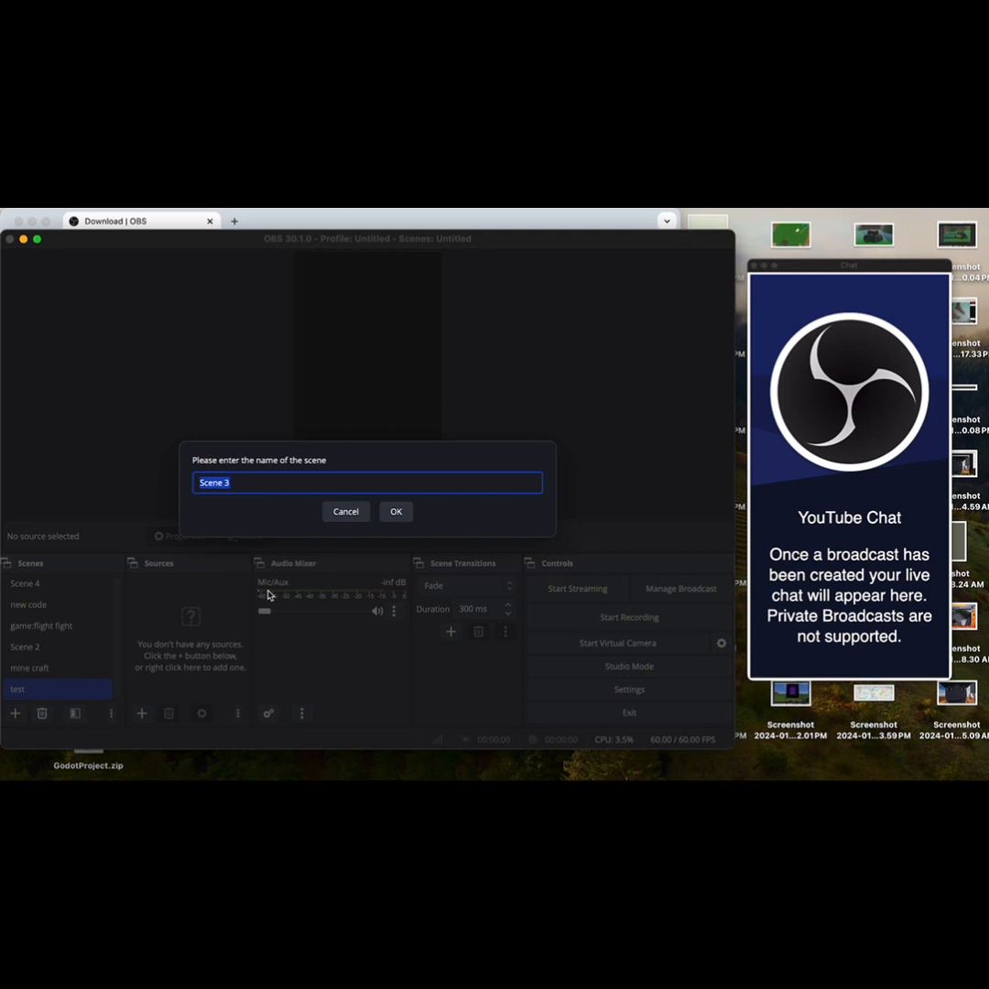
key("BackSpace")
type("test")
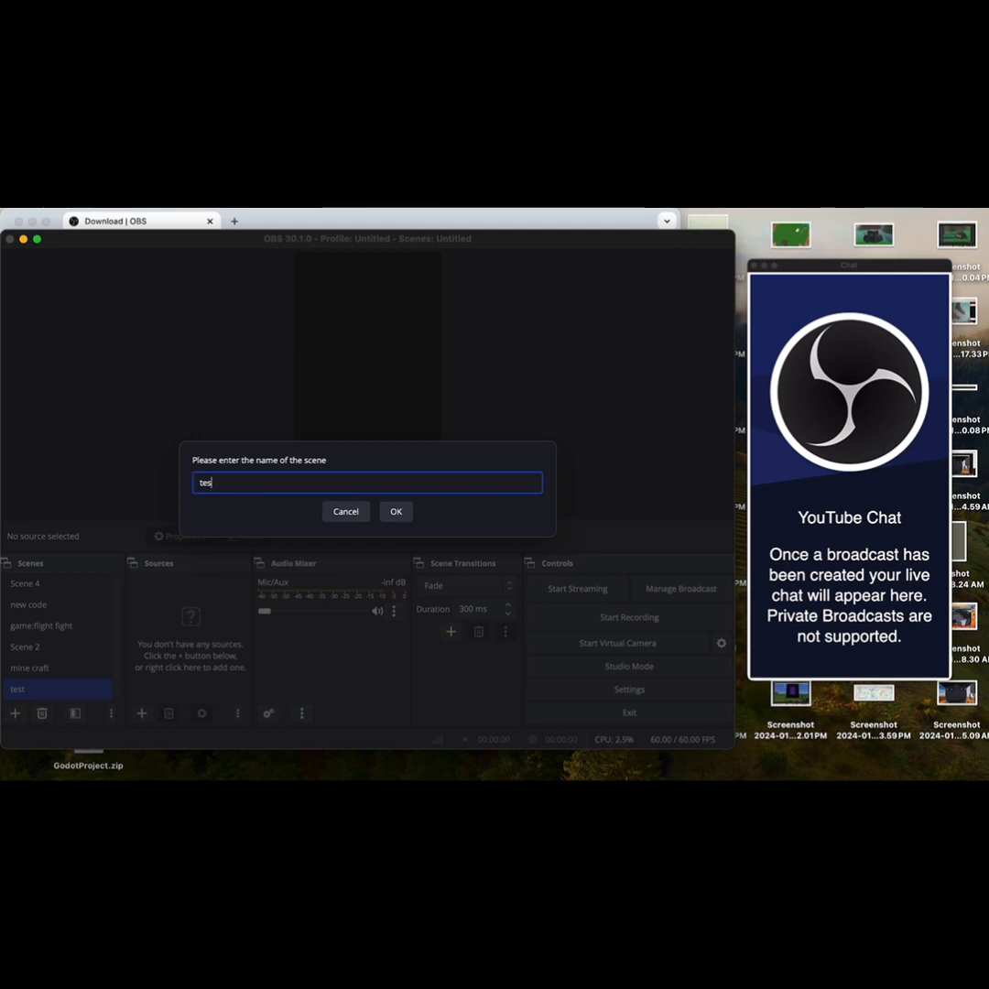
left_click(344, 513)
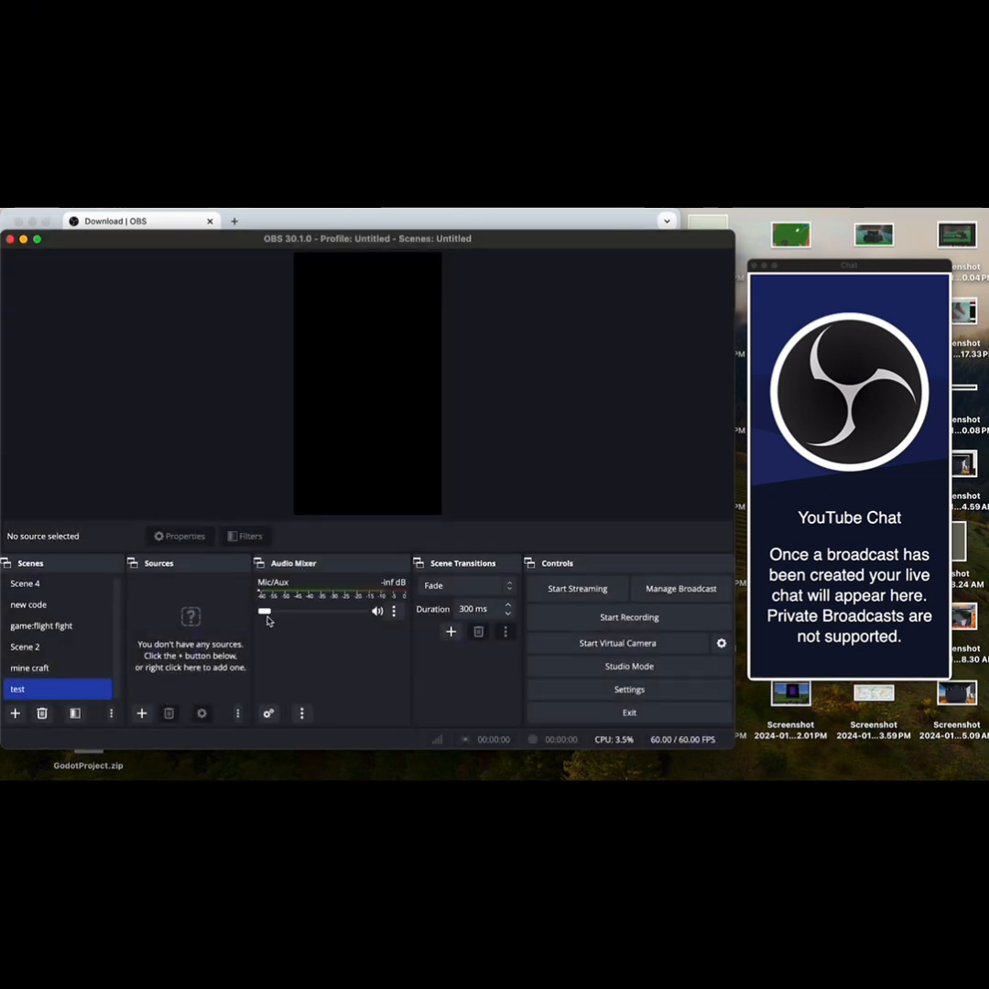
left_click_drag(265, 612, 236, 631)
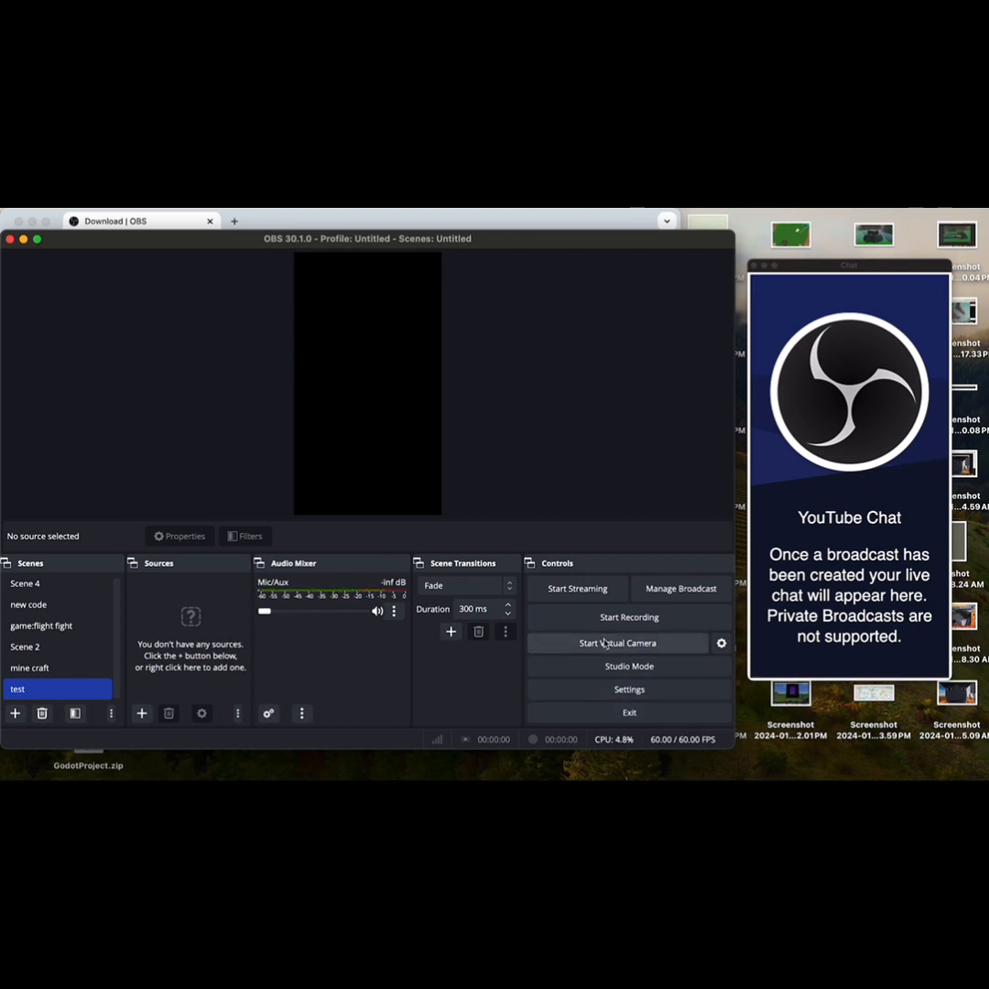
Step: Select Primary YouTube ingest server as the streaming server in the stream settings
left_click(609, 689)
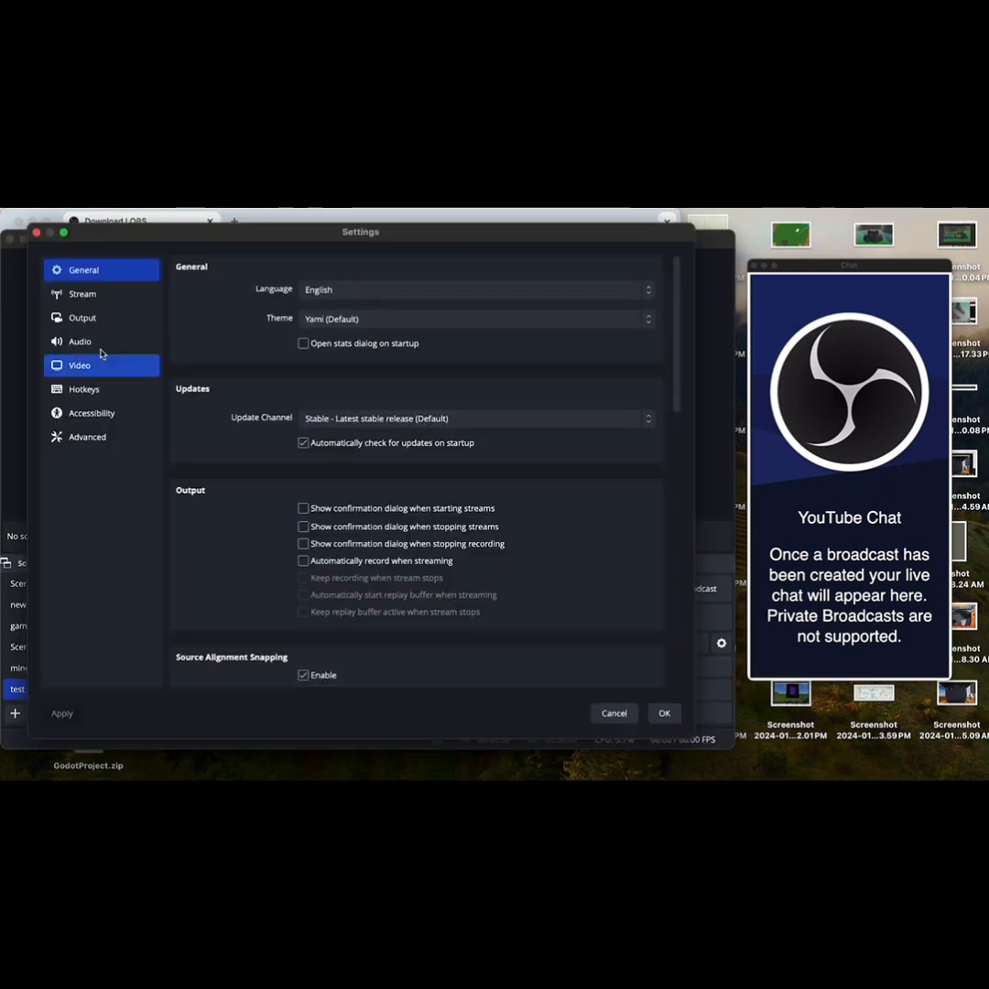
left_click(84, 295)
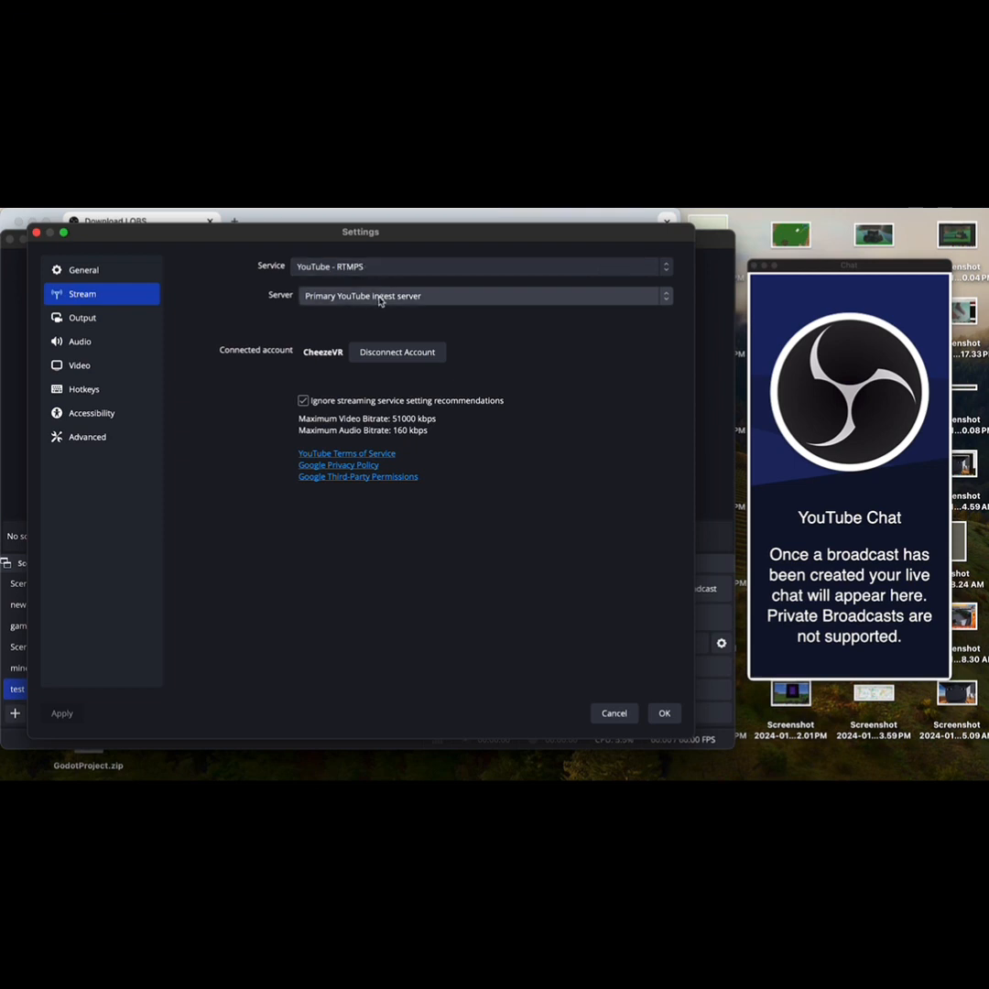
left_click(448, 298)
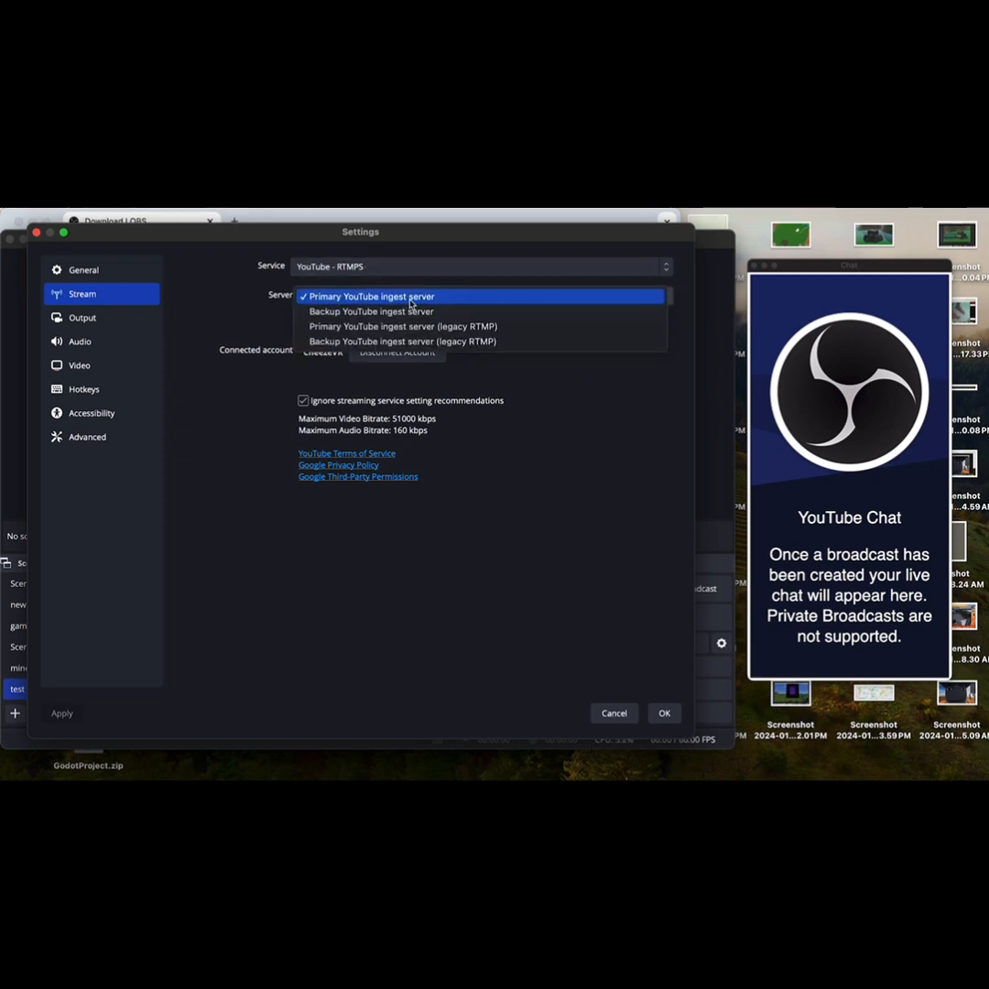
left_click(411, 302)
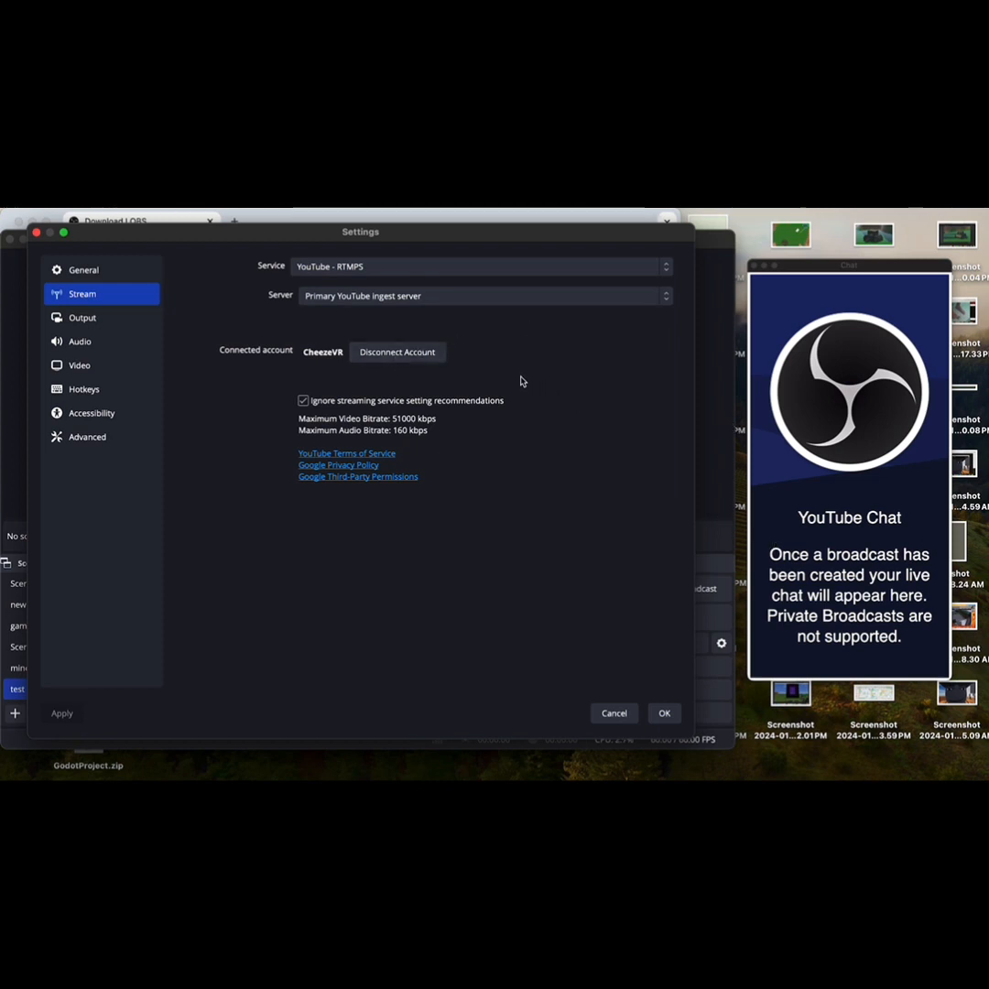
left_click(37, 233)
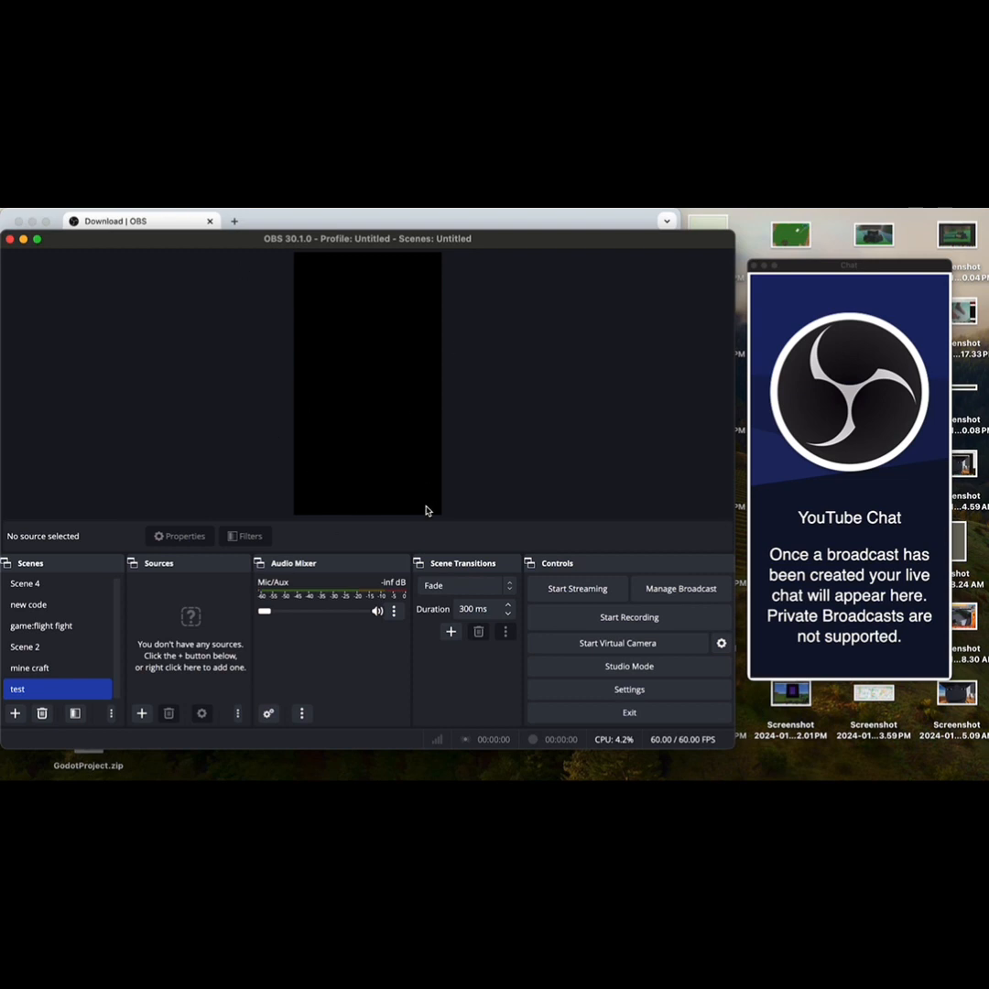
Step: Set the base canvas resolution to 1920x1080 in the video settings
left_click(581, 688)
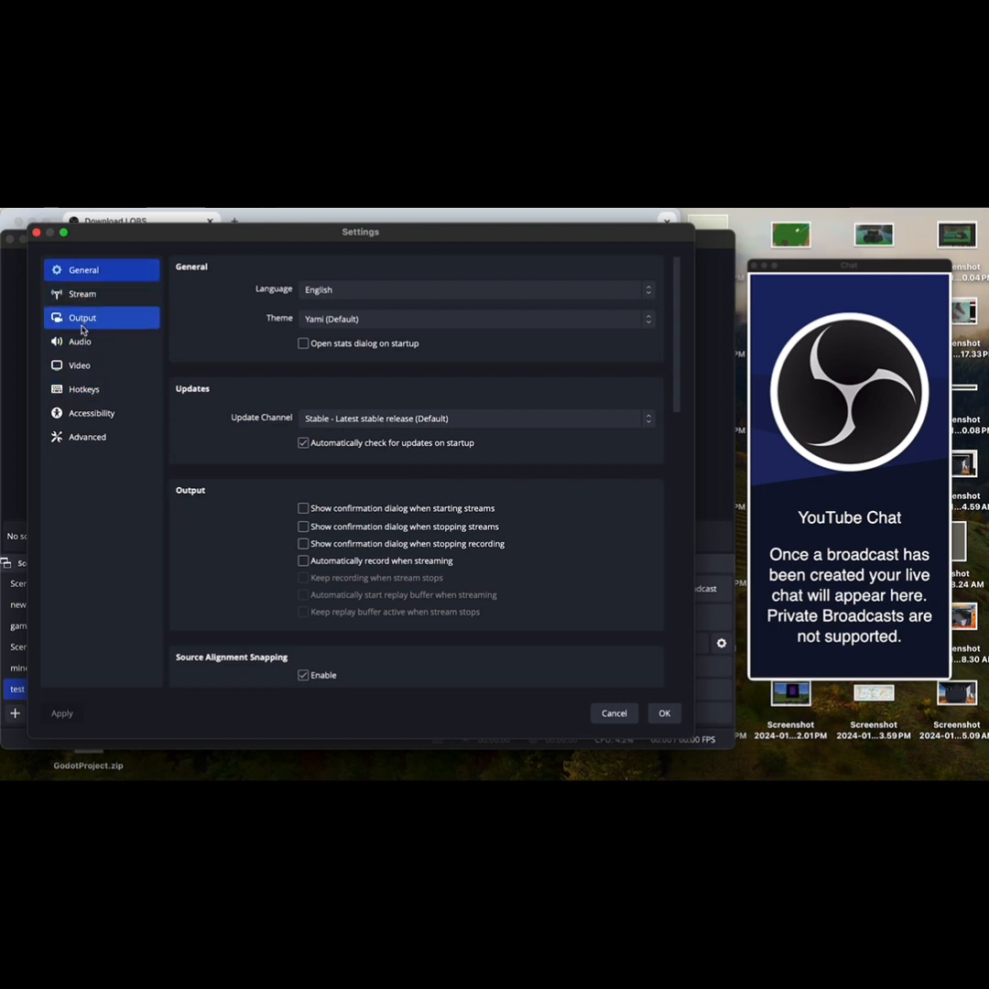
left_click(80, 366)
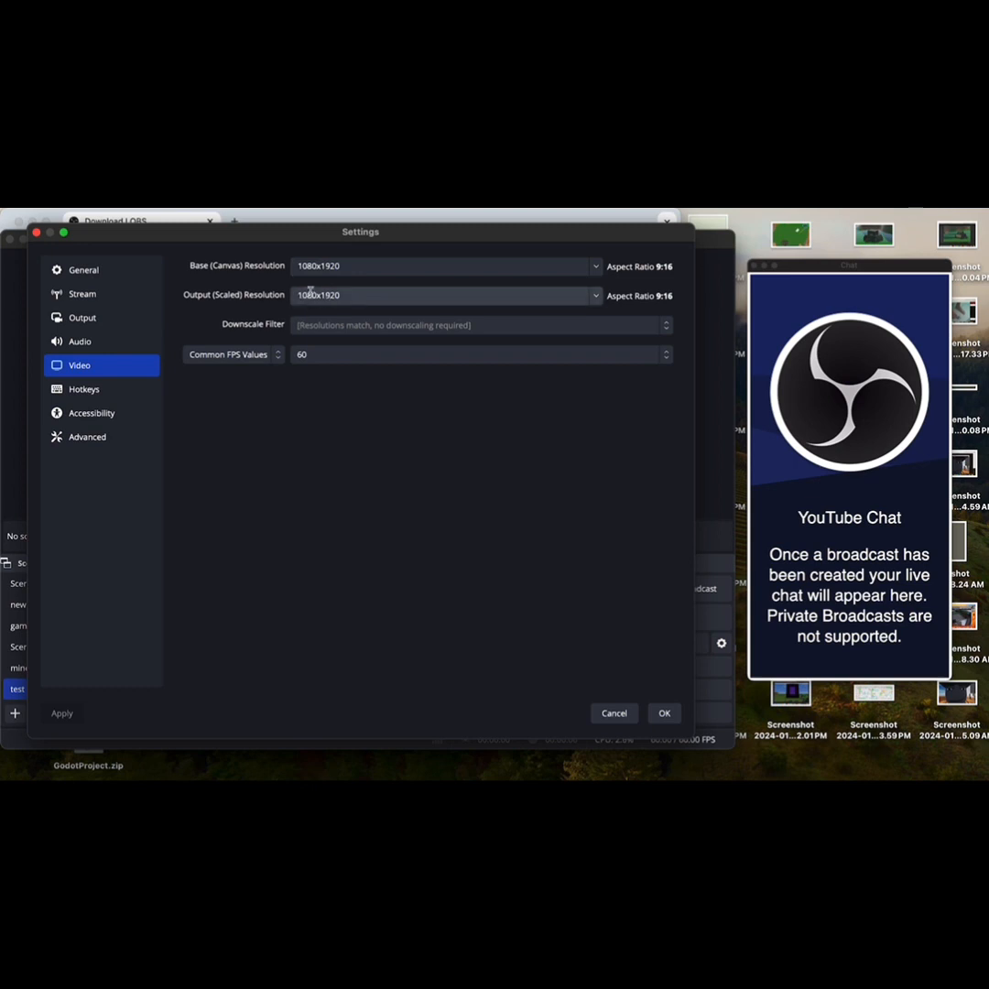
left_click(358, 270)
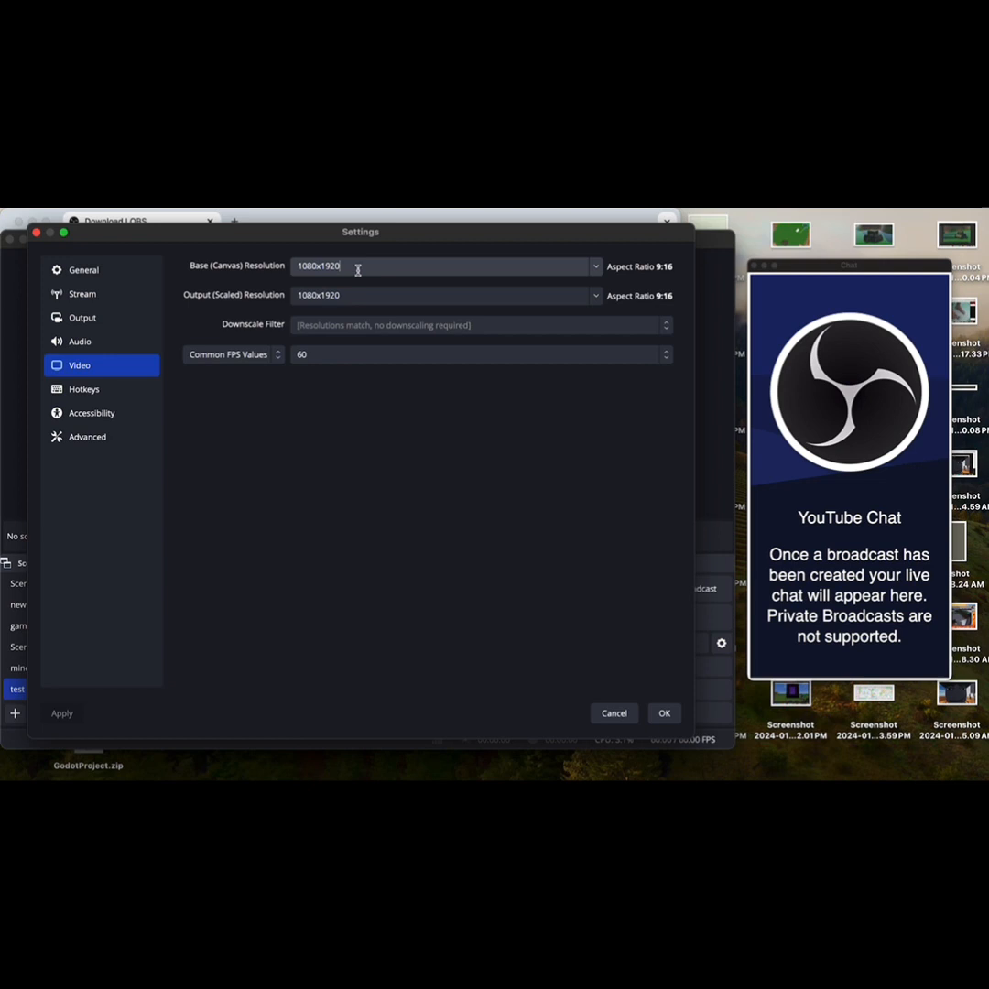
right_click(309, 267)
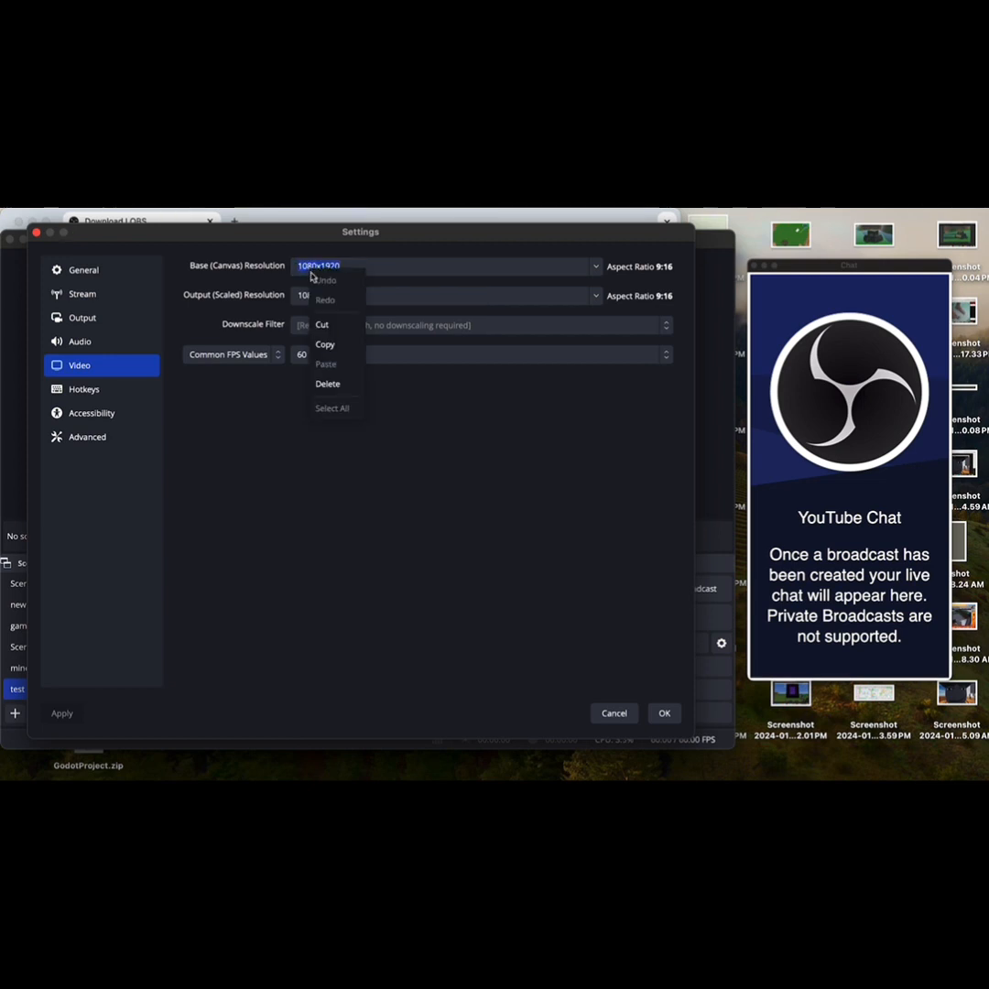
left_click(327, 344)
key("BackSpace")
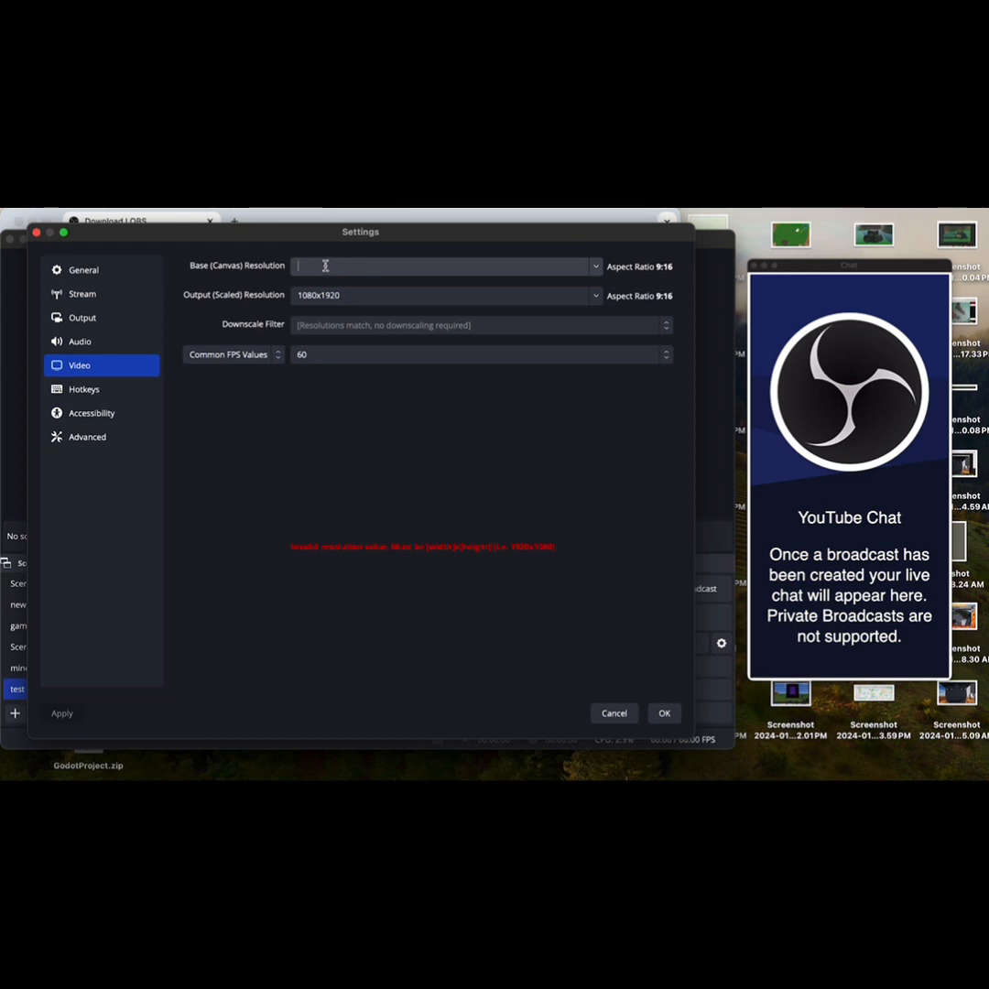
type("1")
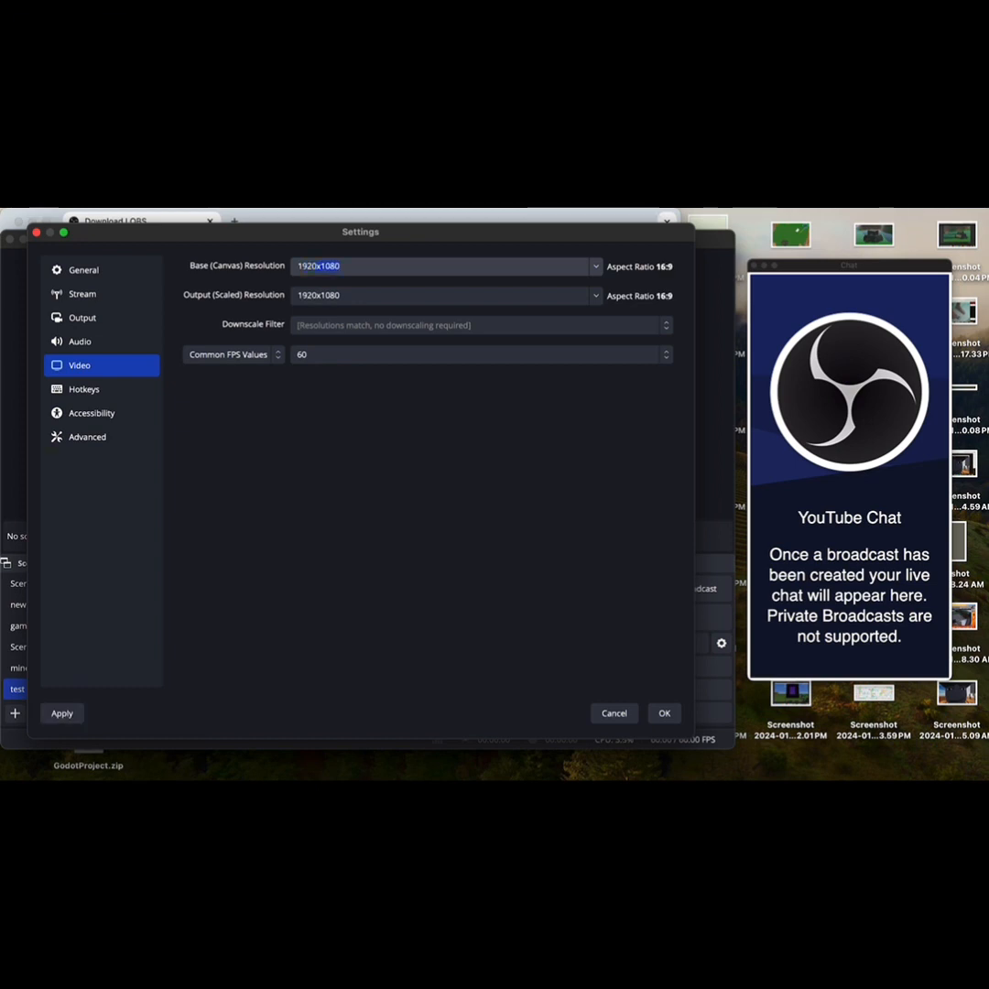
type("920")
key("Return")
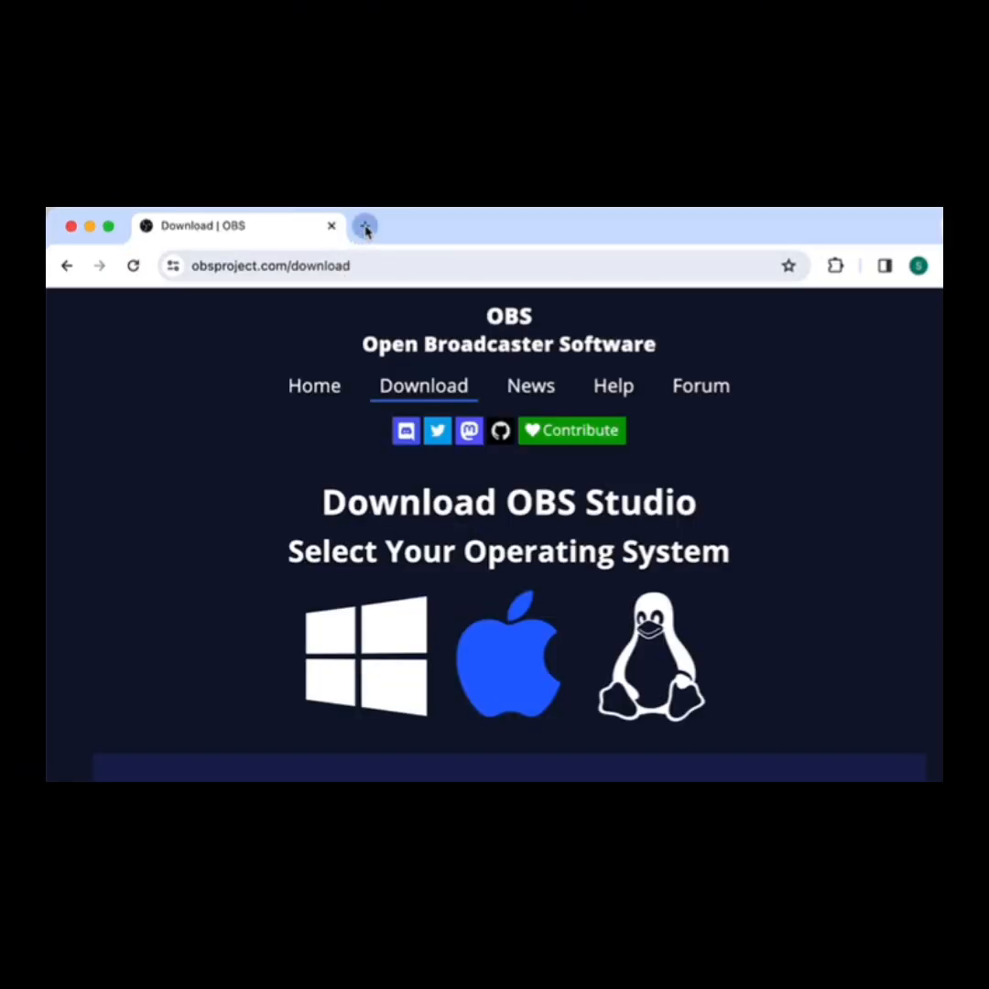
Step: Switch to the browser and open oculus.com/casting in a new tab
left_click(365, 226)
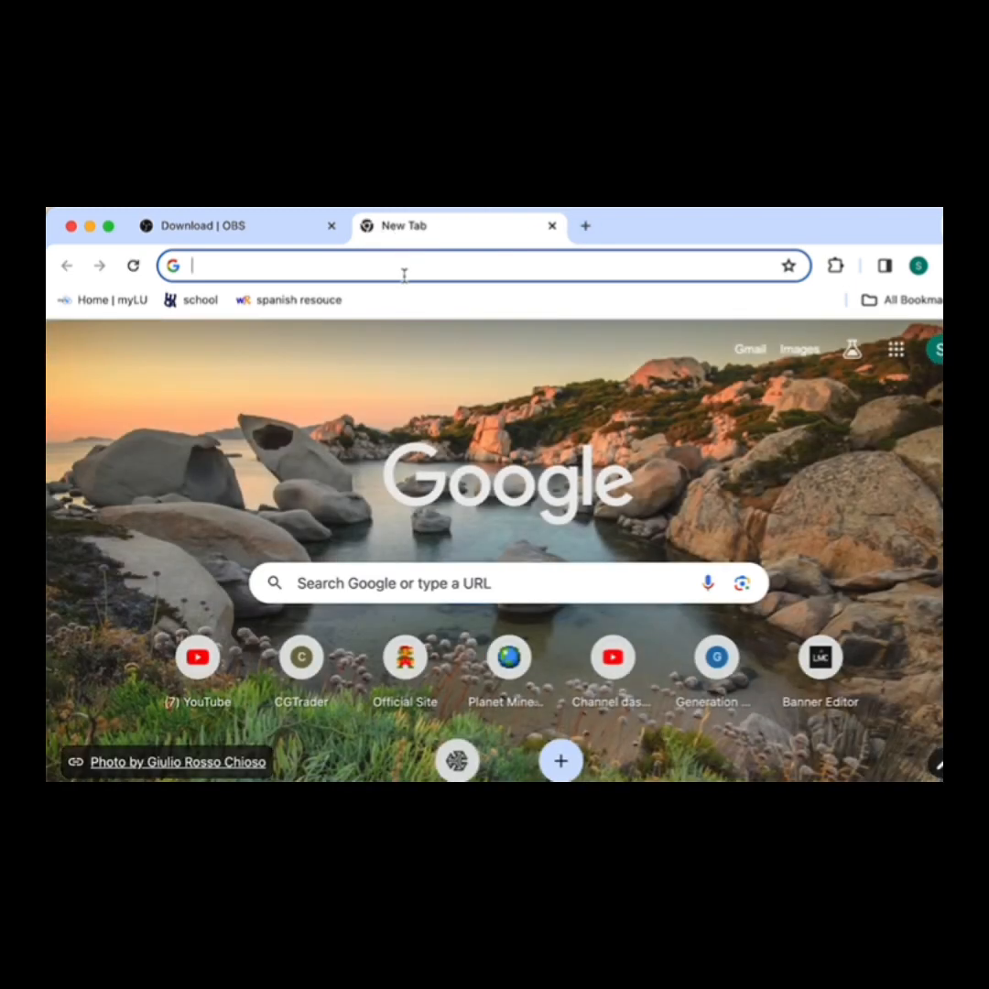
left_click(404, 268)
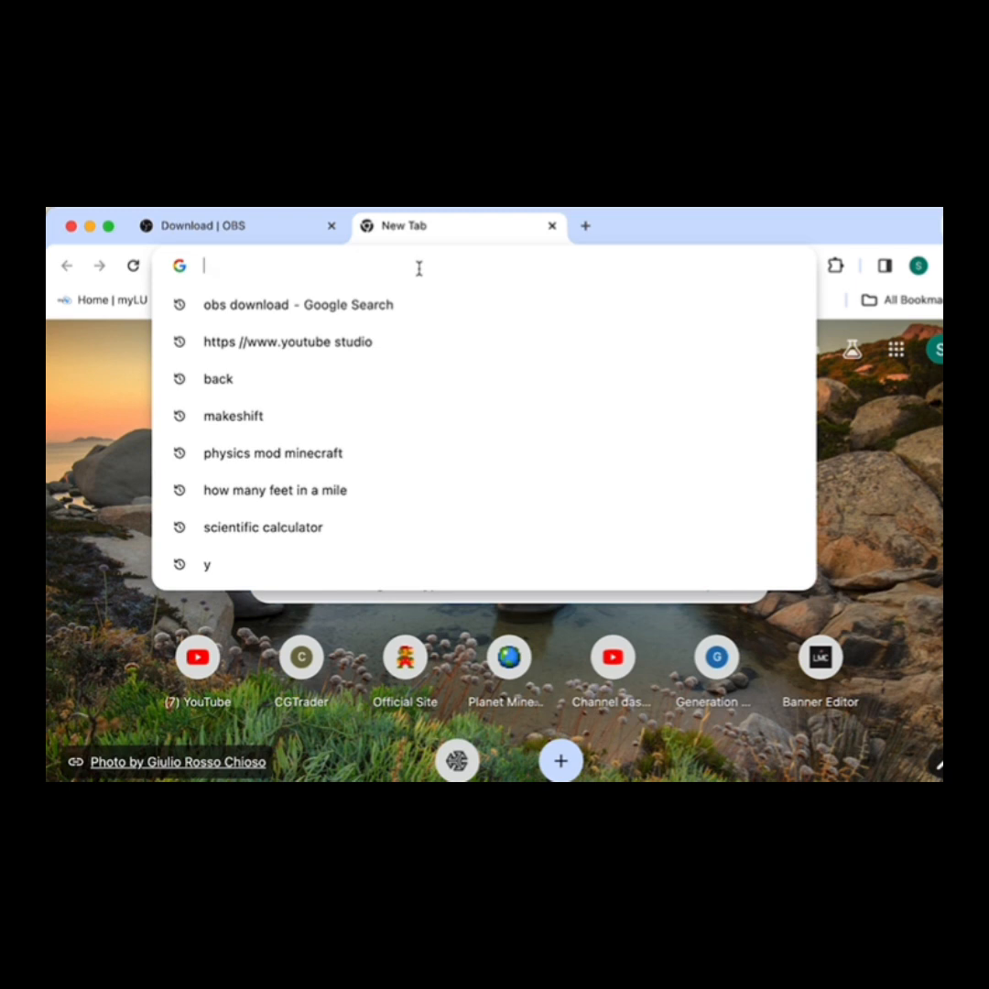
type("oculus")
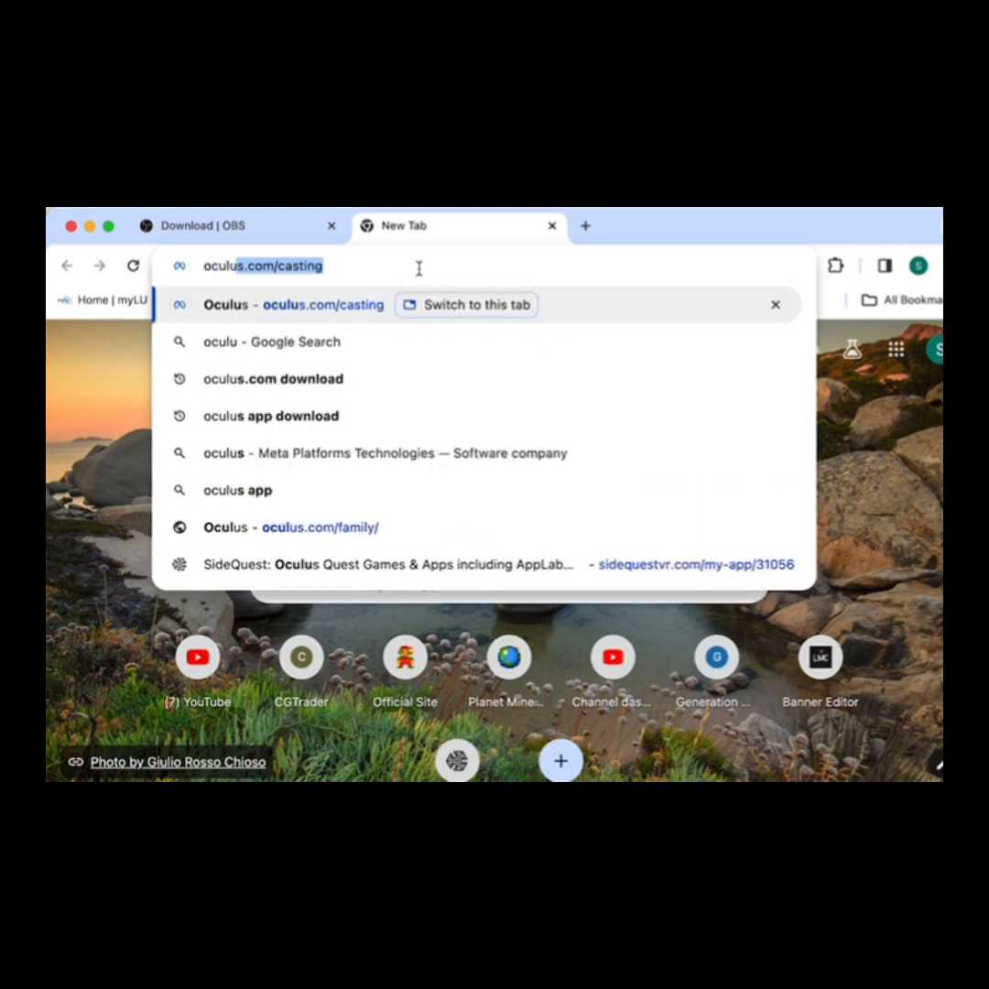
type(".com/")
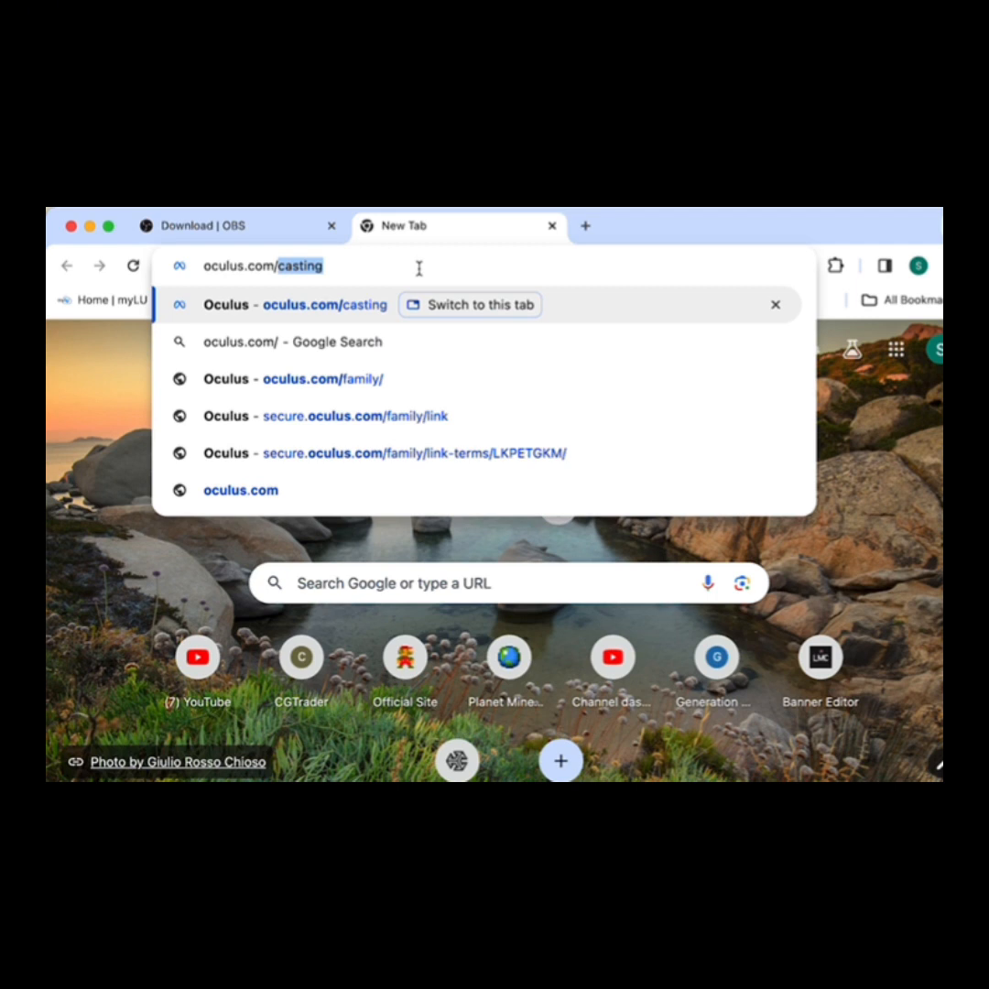
key("Right")
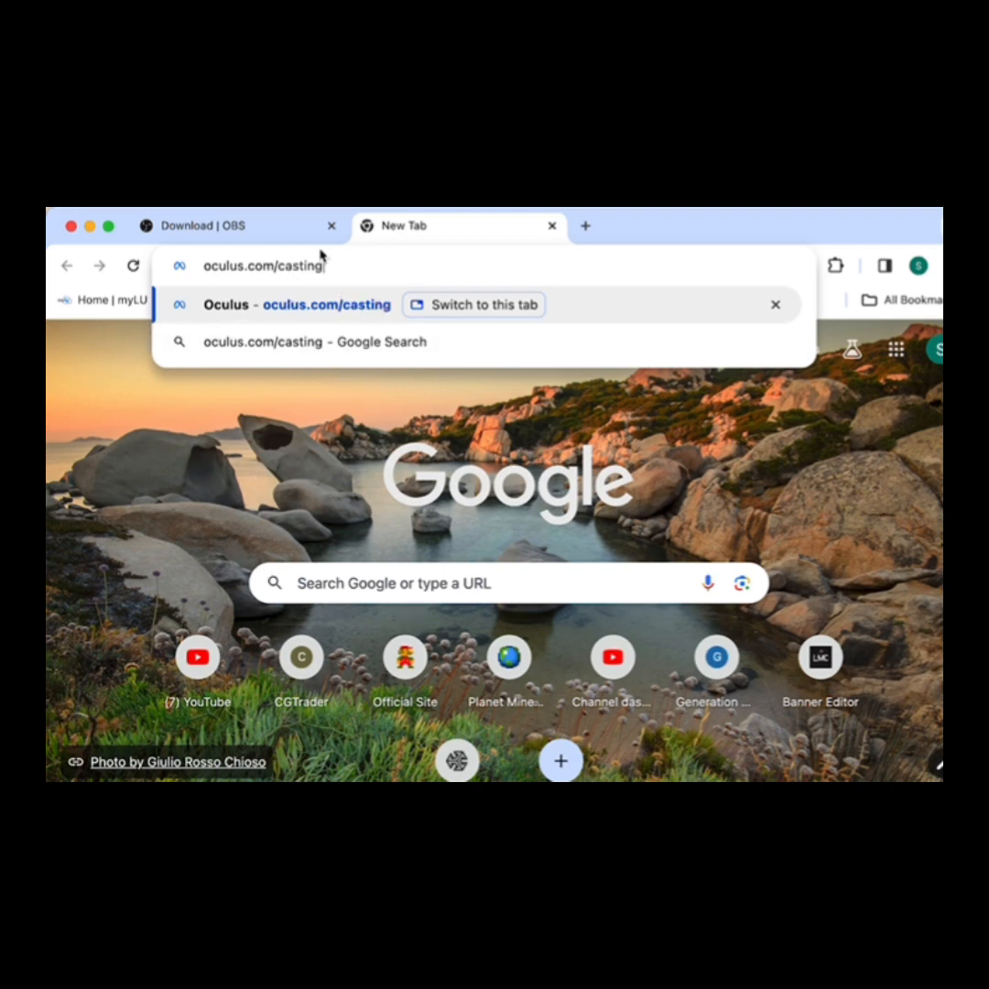
key("Return")
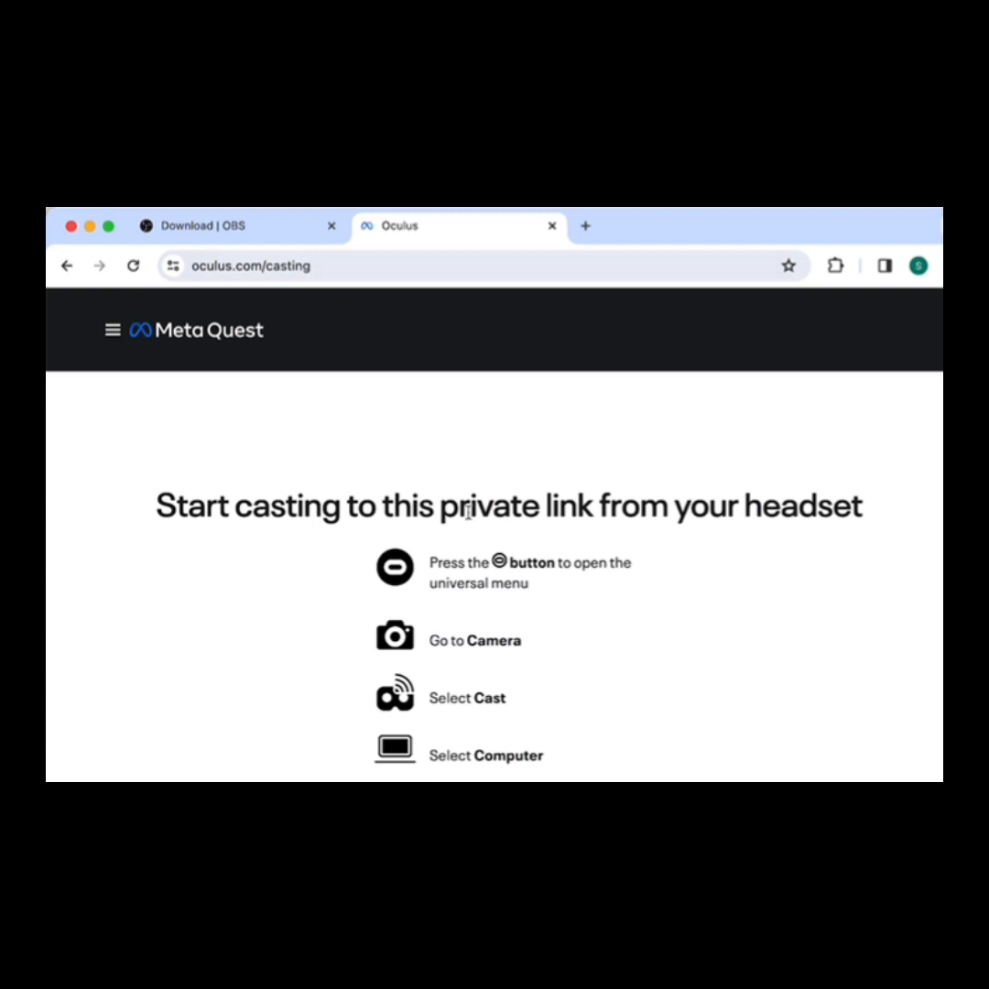
Step: Examine the casting page's instructions for casting to the private link from the headset
scroll(467, 511, "down", 2)
scroll(469, 518, "up", 2)
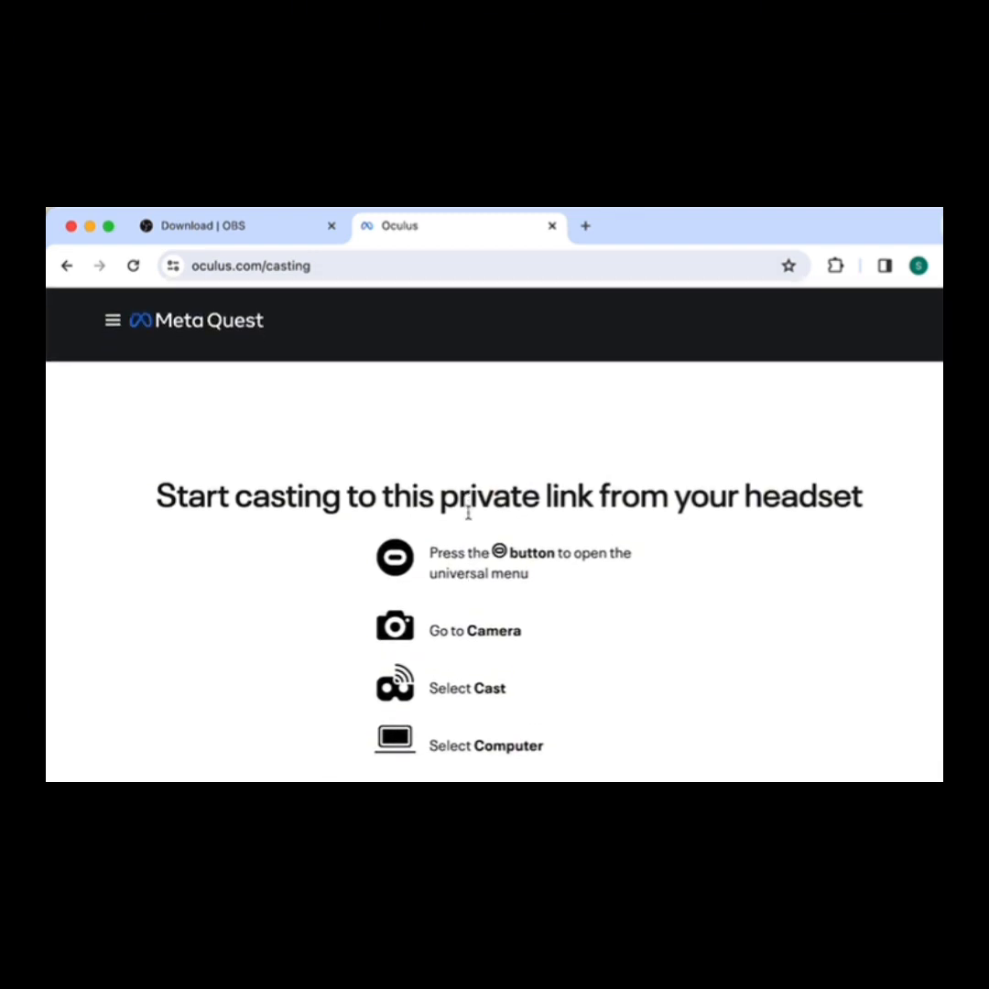
scroll(468, 518, "down", 2)
scroll(468, 519, "up", 2)
scroll(468, 518, "up", 1)
scroll(468, 519, "down", 2)
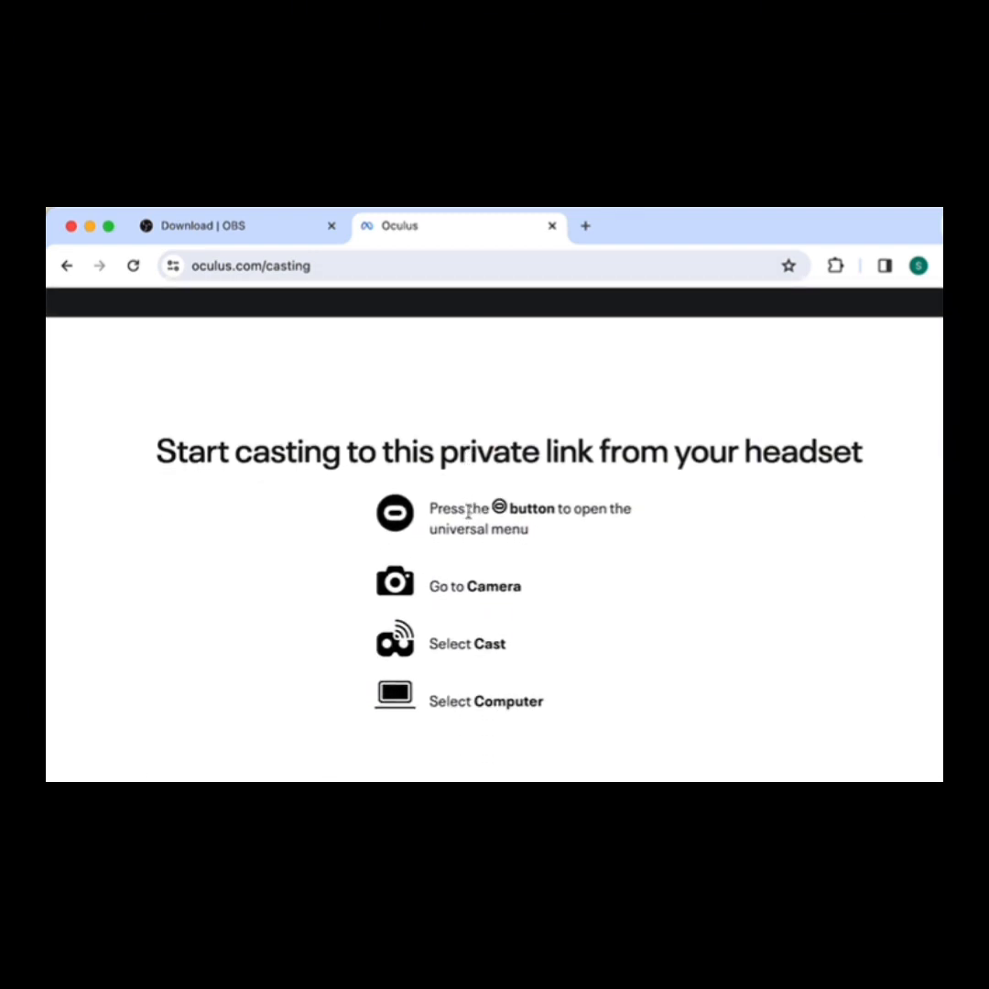
scroll(469, 519, "up", 1)
scroll(469, 518, "down", 1)
scroll(469, 518, "up", 2)
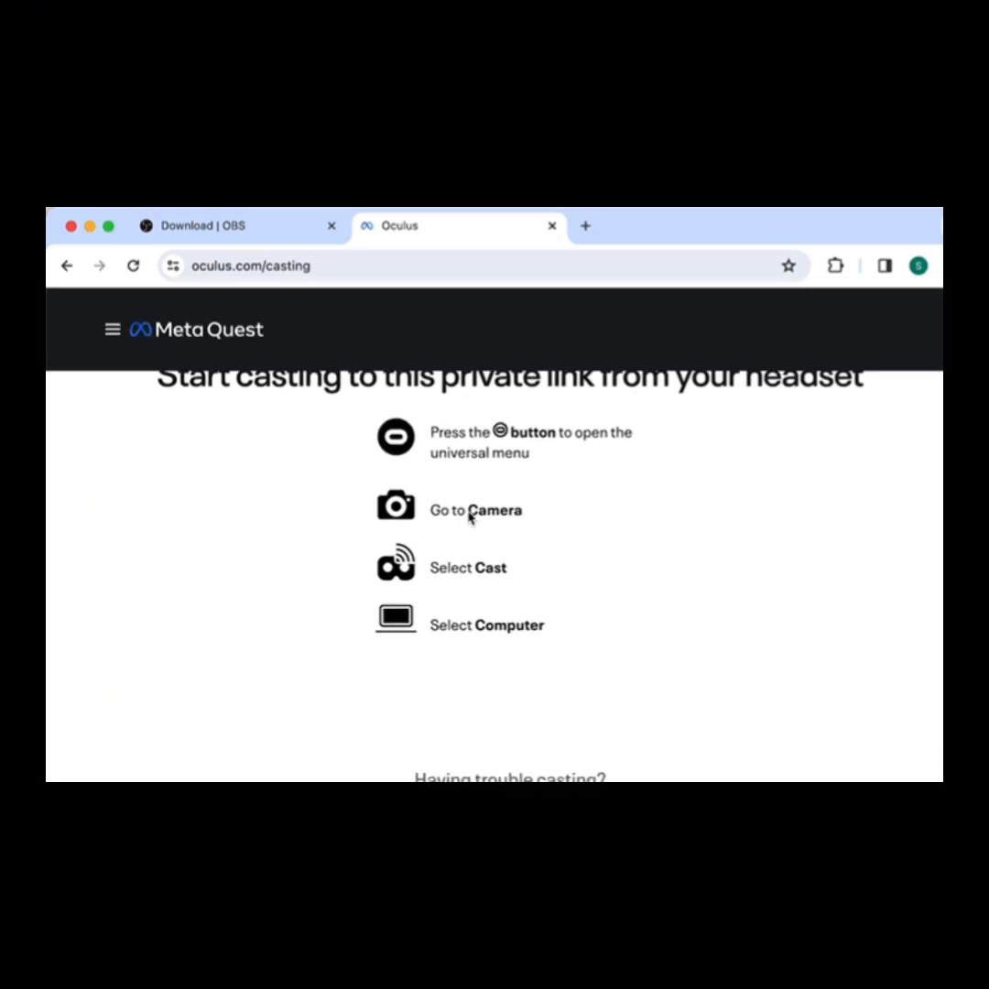
scroll(469, 518, "down", 2)
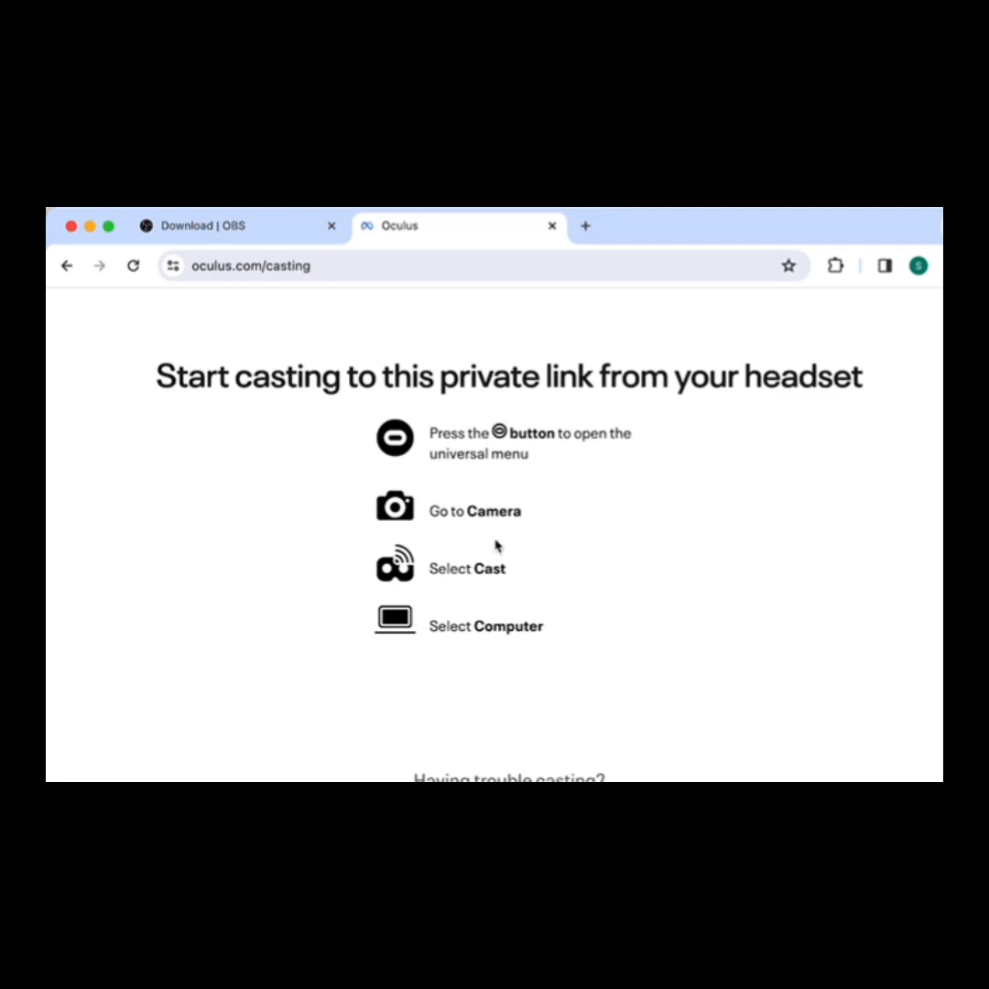
scroll(496, 546, "up", 2)
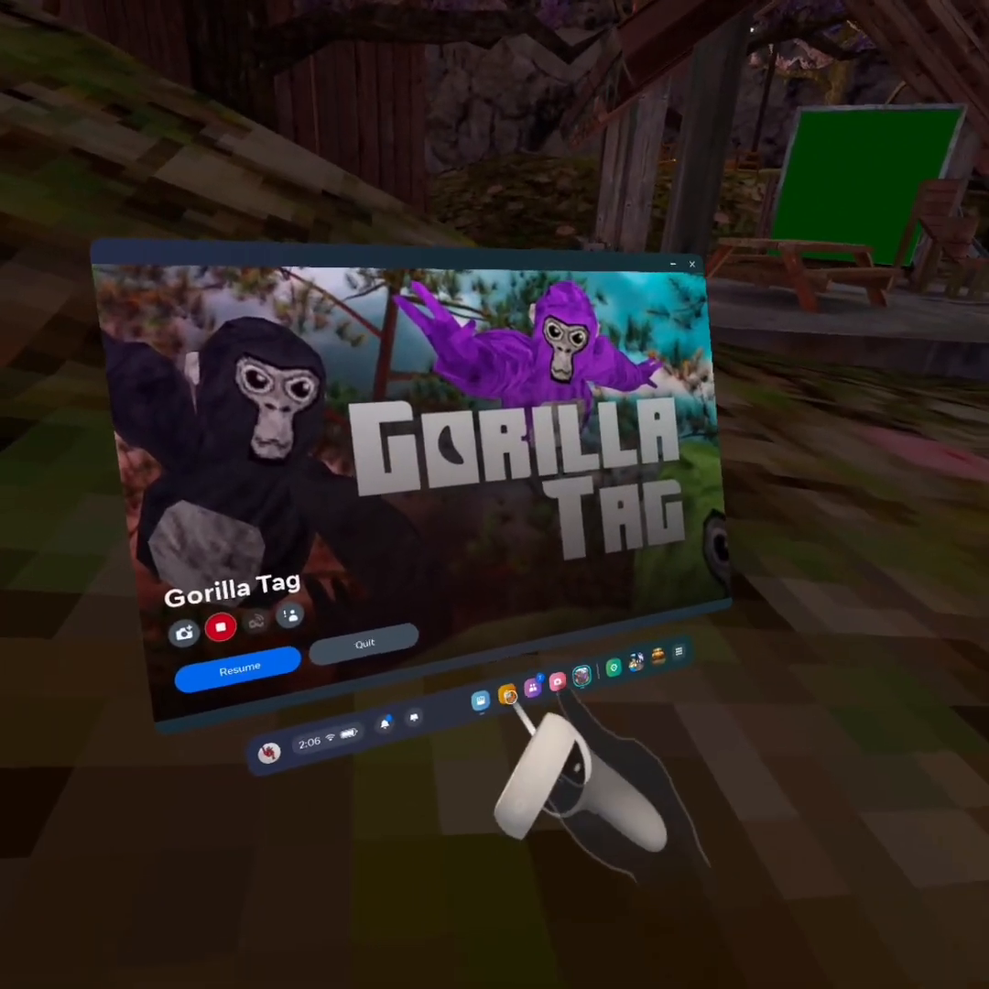
Step: Open the headset's Camera app and cast the Gorilla Tag view to the computer's casting page
left_click(567, 673)
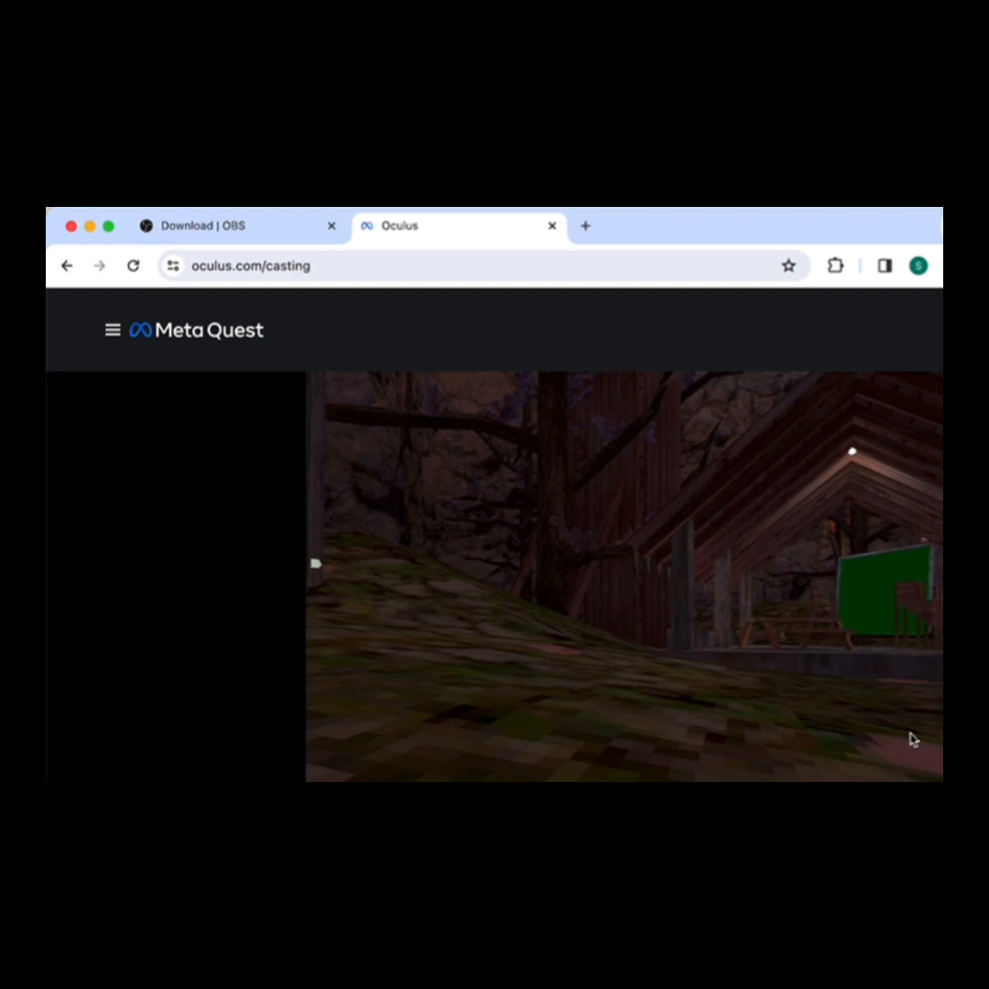
scroll(912, 739, "down", 3)
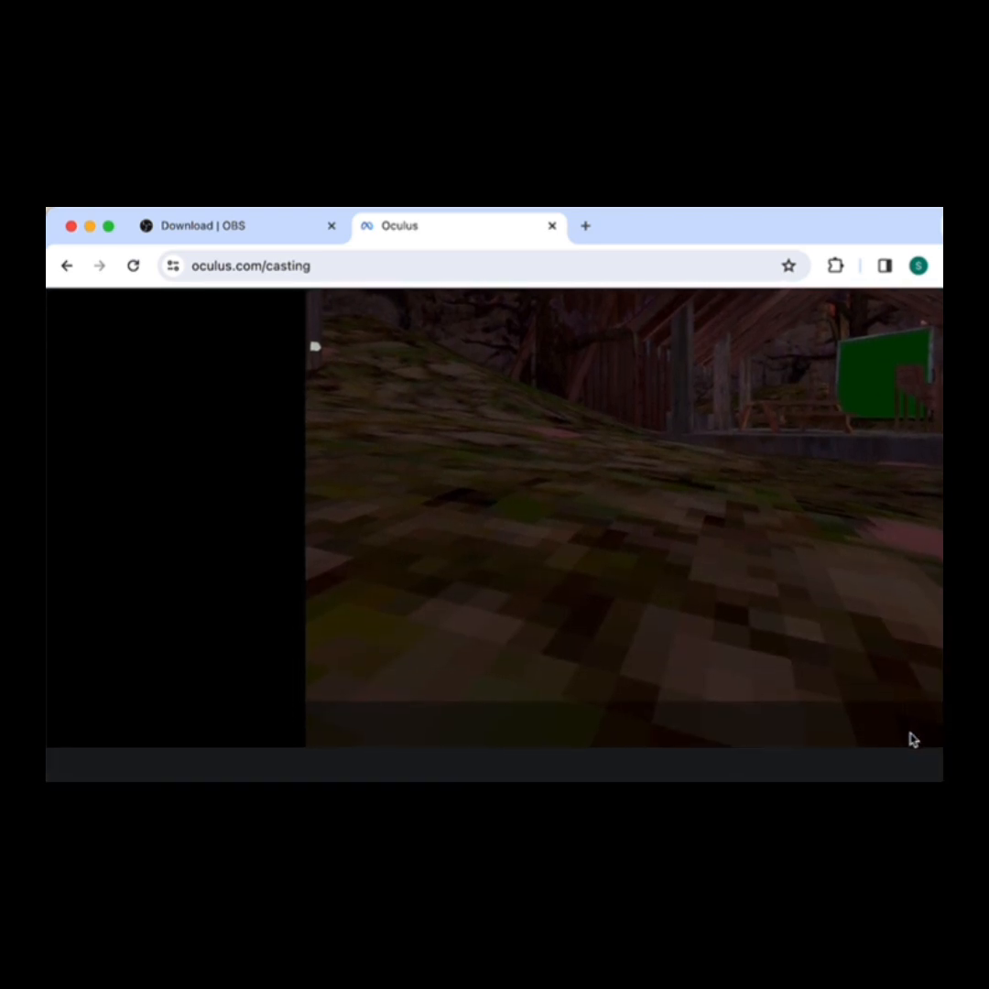
scroll(912, 739, "up", 2)
left_click_drag(969, 779, 988, 779)
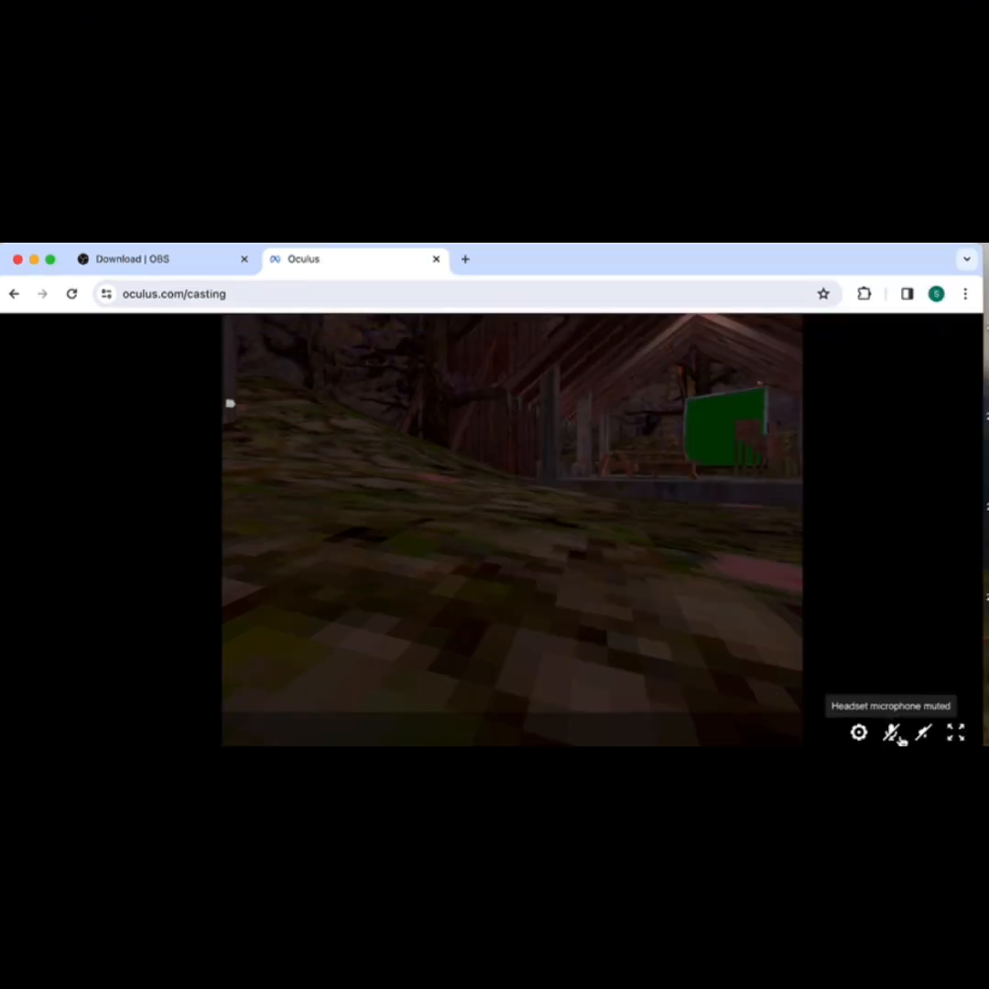
Step: Turn up the cast's sound volume and unmute the headset microphone on the casting page
mouse_move(919, 739)
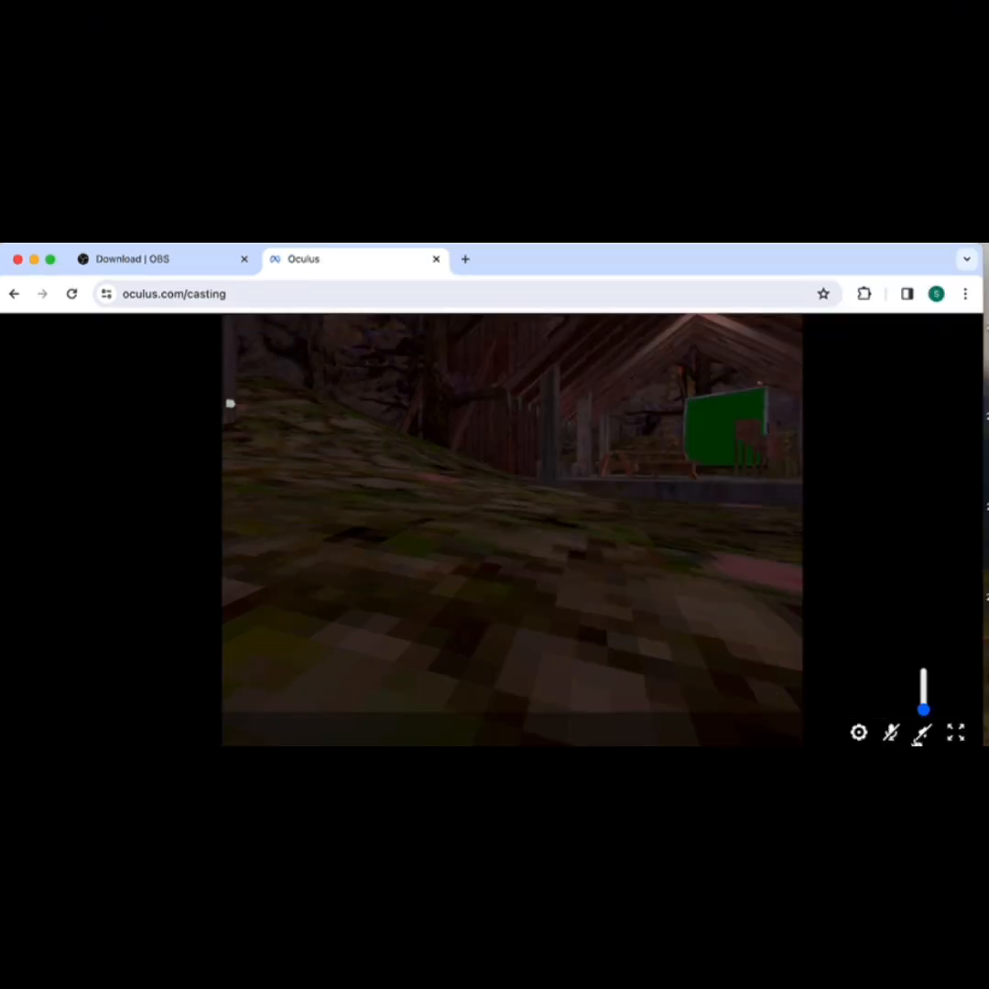
left_click(924, 735)
left_click_drag(925, 696, 924, 671)
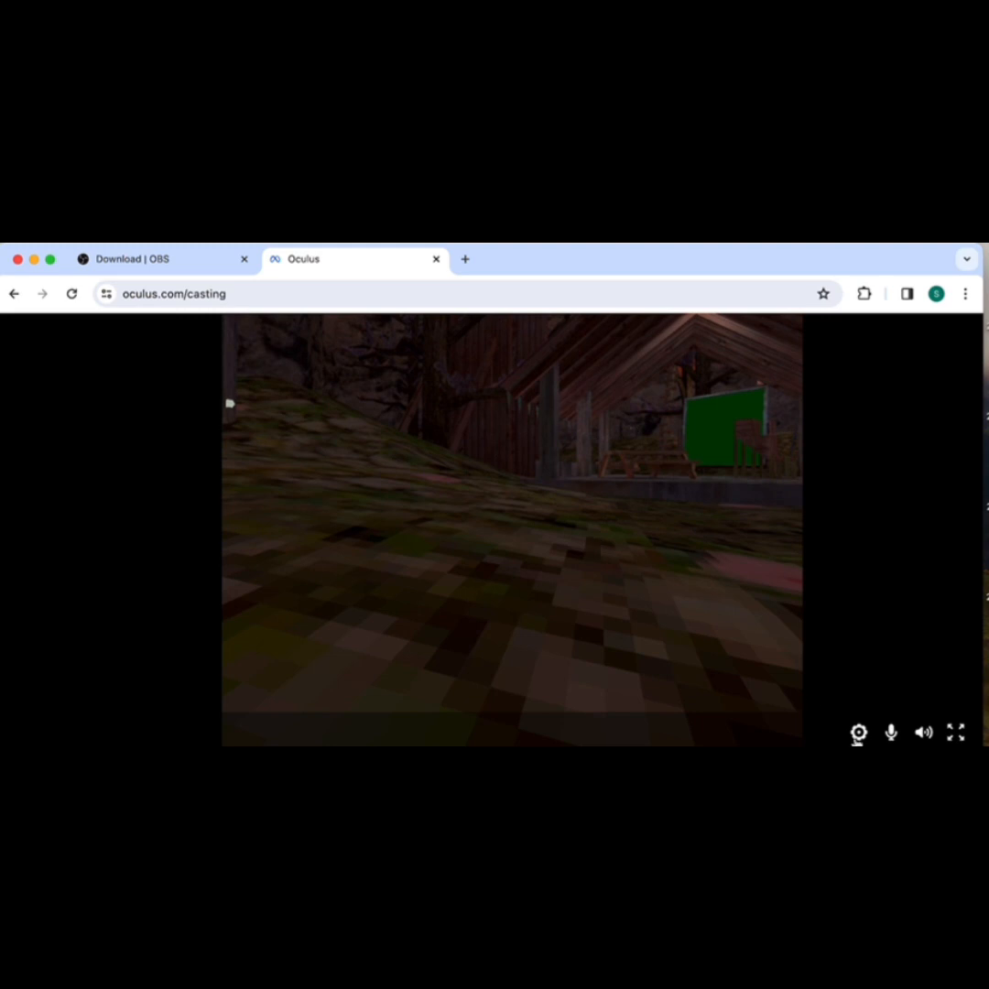
left_click(890, 733)
left_click(890, 733)
left_click(924, 731)
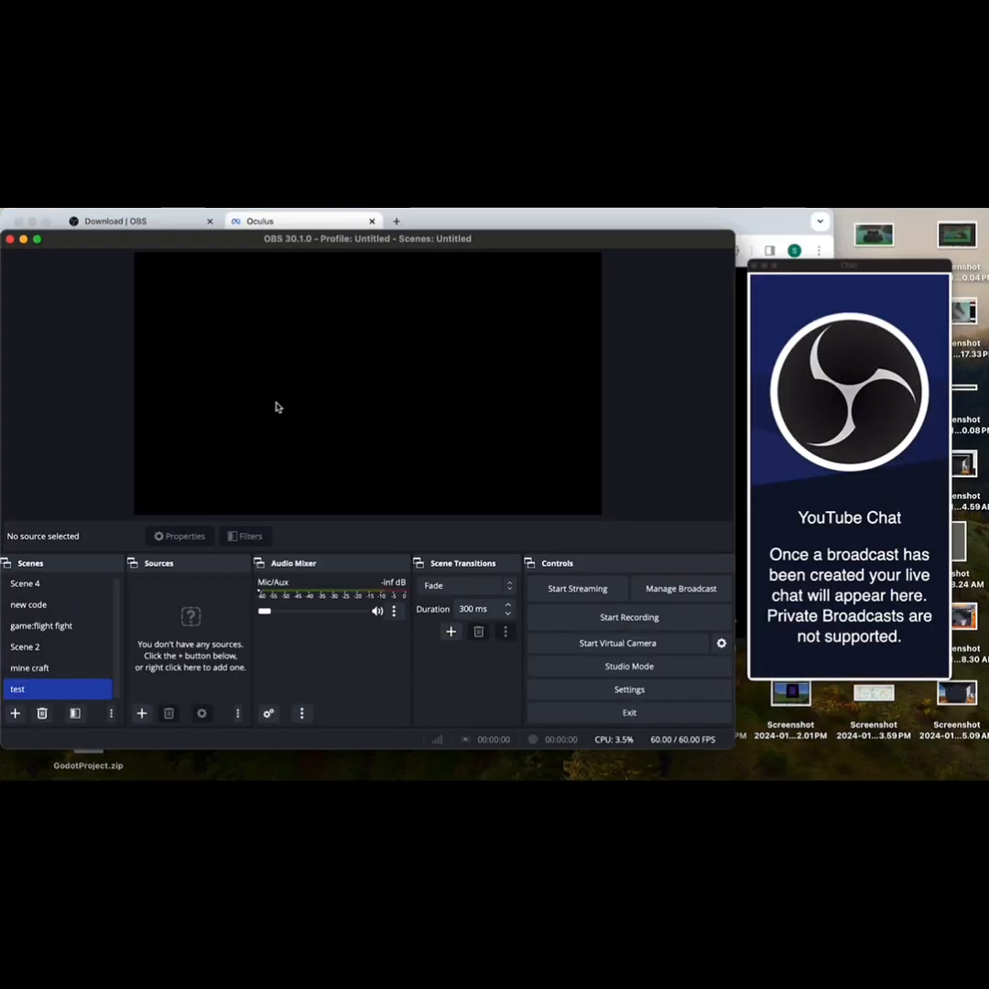
Step: Add a new macOS Screen Capture source named "oculus 2" to the test scene
left_click(141, 714)
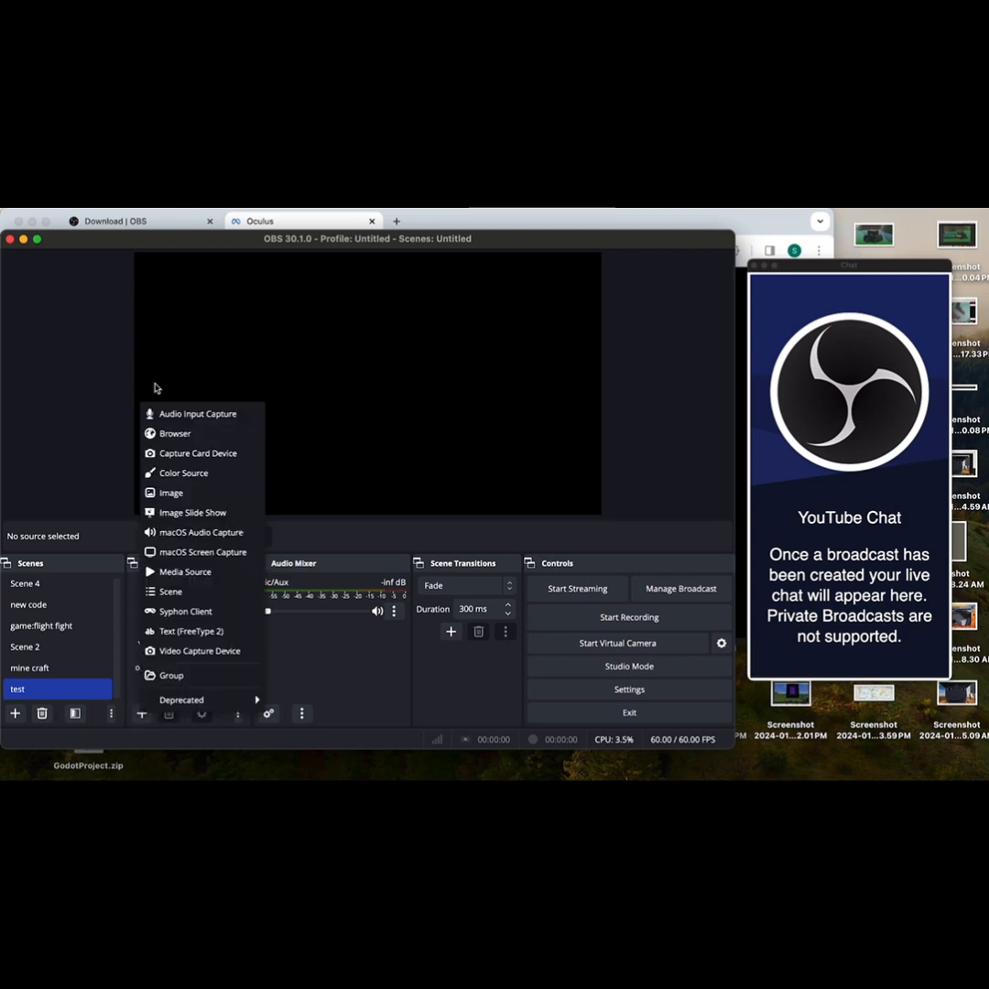
left_click(194, 552)
key("BackSpace")
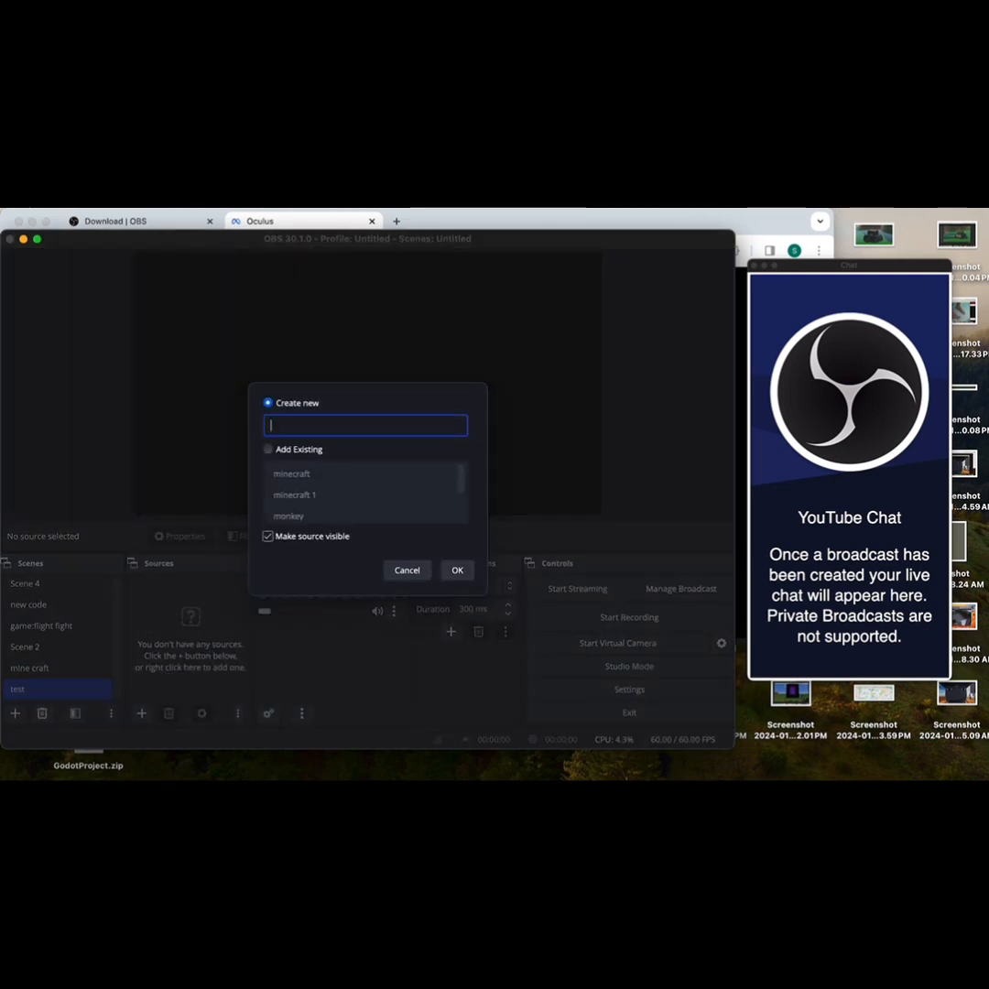
type("oculus")
left_click(457, 570)
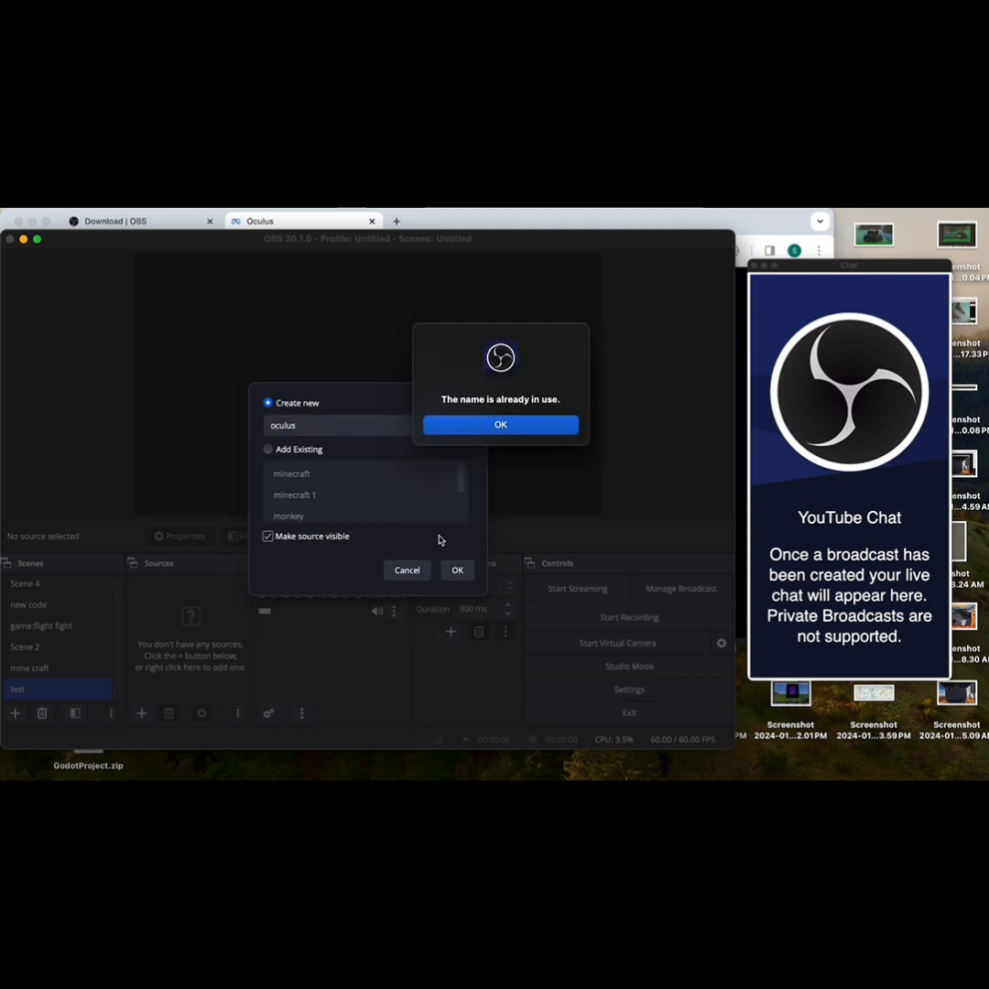
left_click(500, 424)
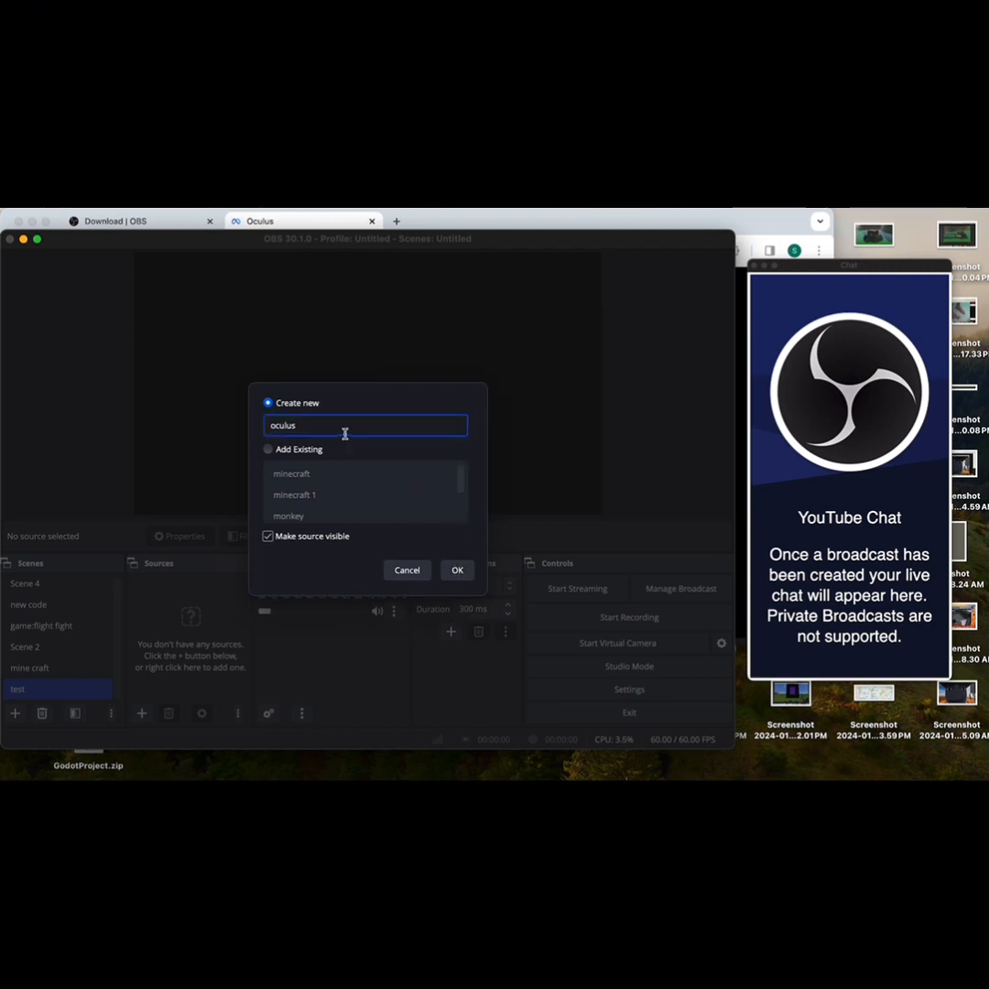
left_click(457, 569)
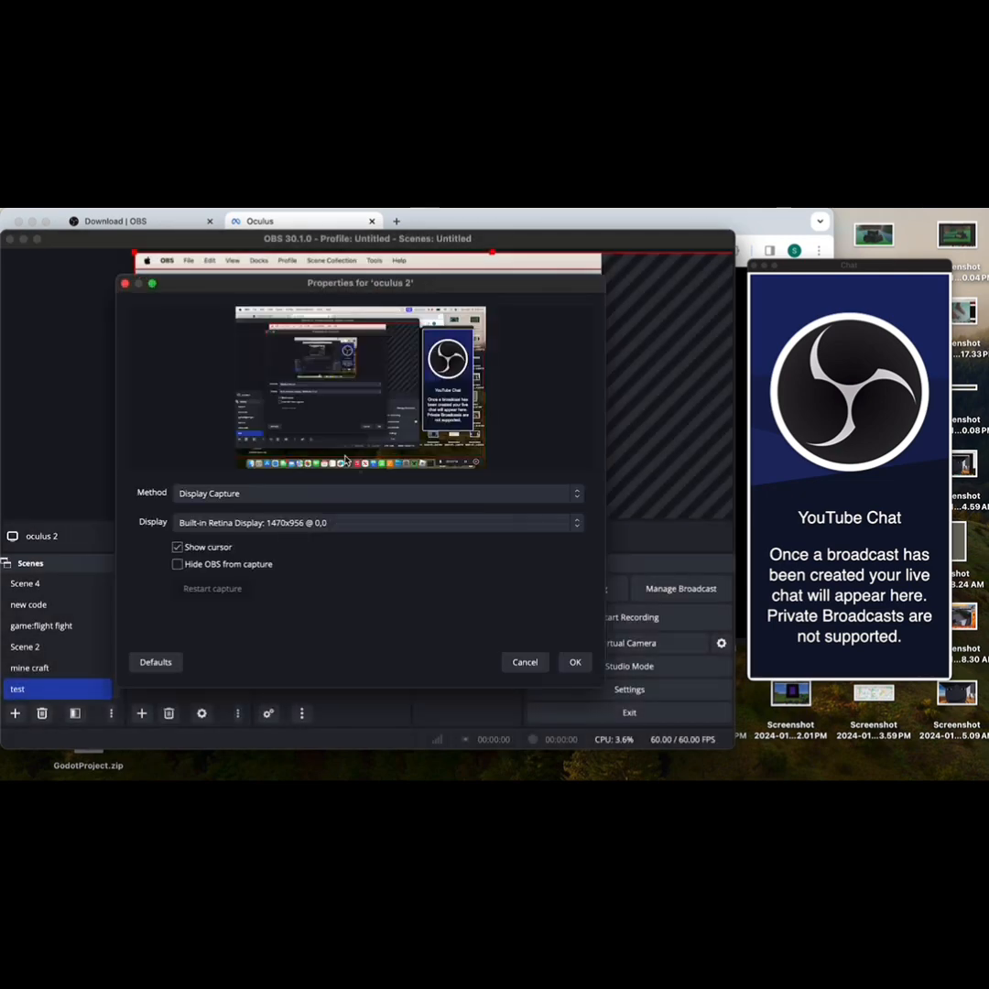
Step: Set the source's method to Window Capture and capture the [Google Chrome] Oculus window
left_click(316, 493)
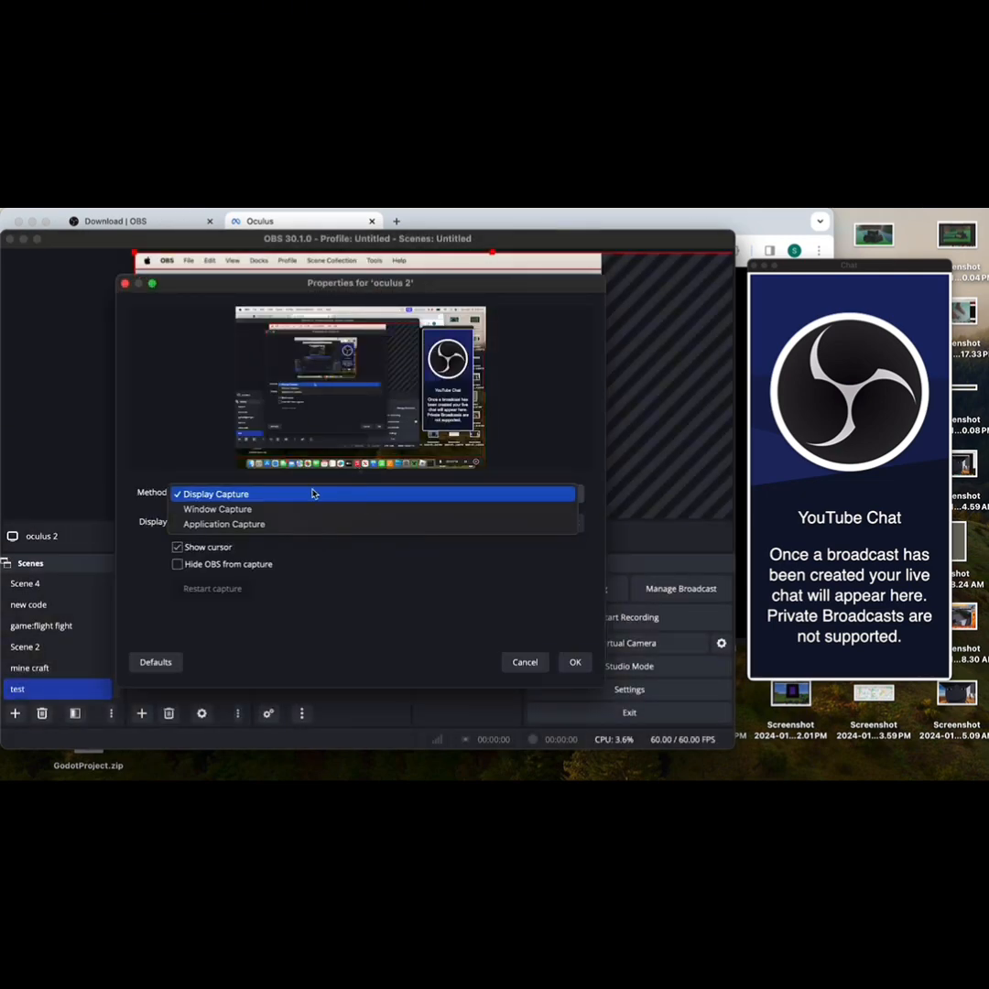
left_click(271, 511)
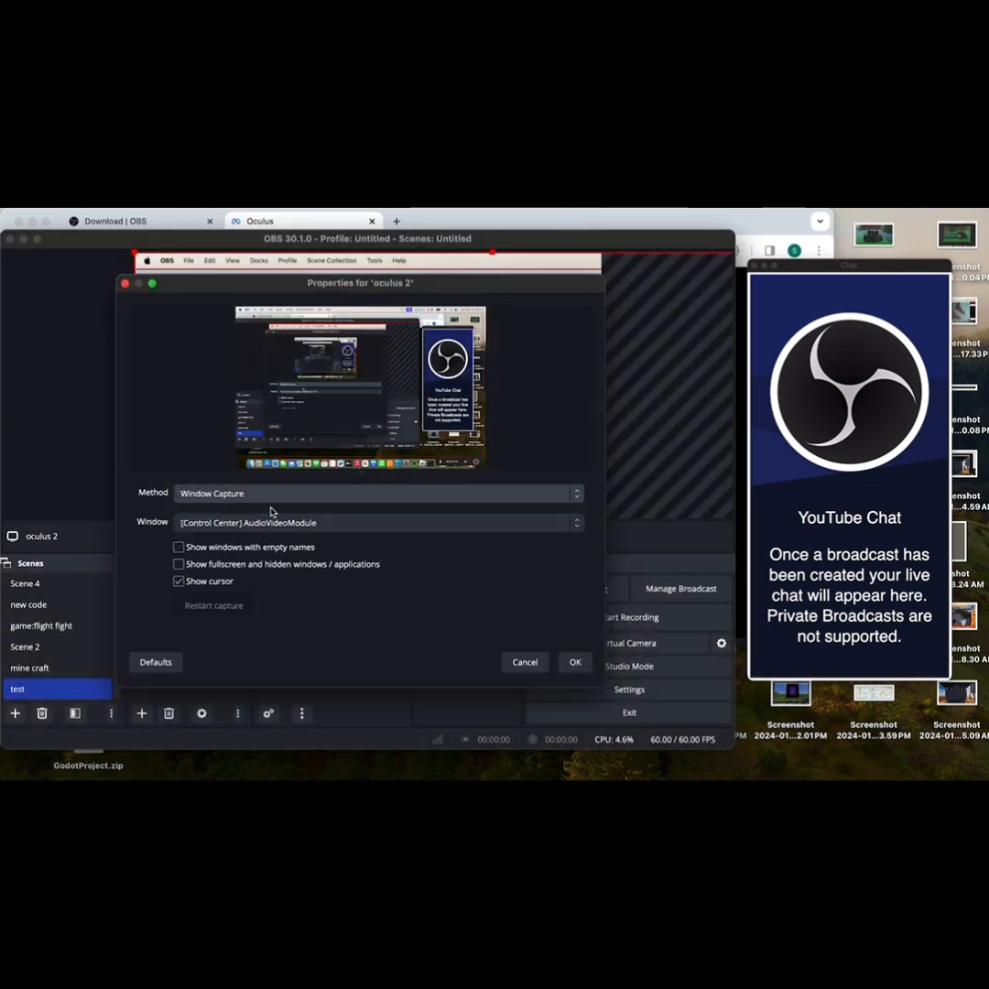
left_click(282, 523)
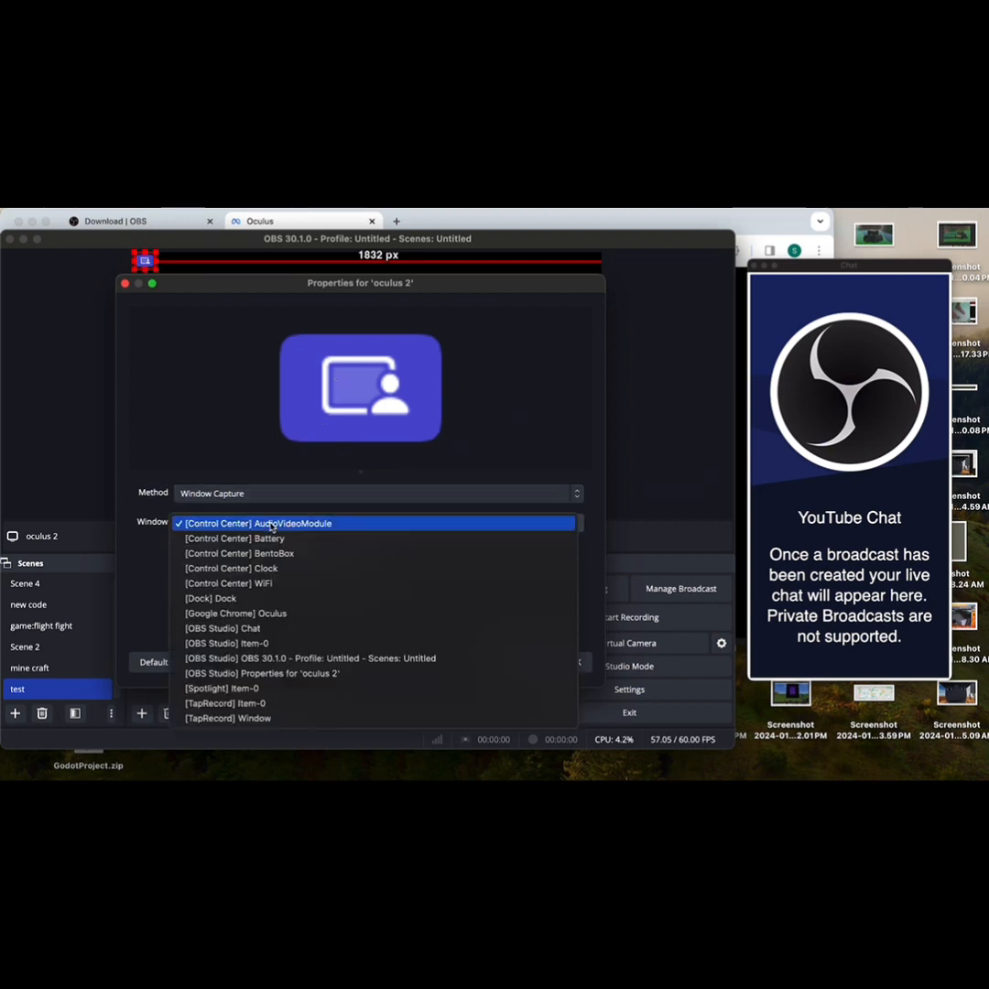
left_click(291, 614)
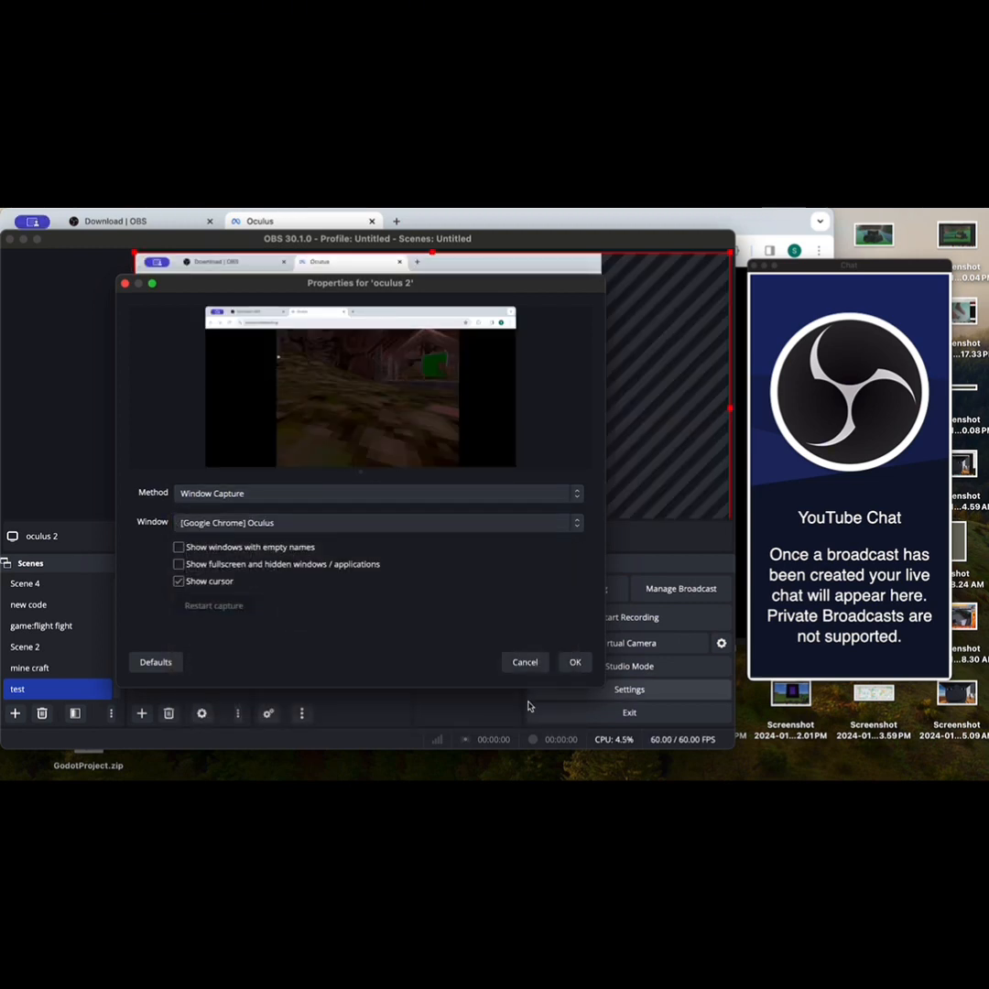
left_click(572, 665)
Step: Crop the browser bar and black side borders off the oculus 2 capture and fit the game view into the middle of the canvas
left_click_drag(464, 408, 444, 430)
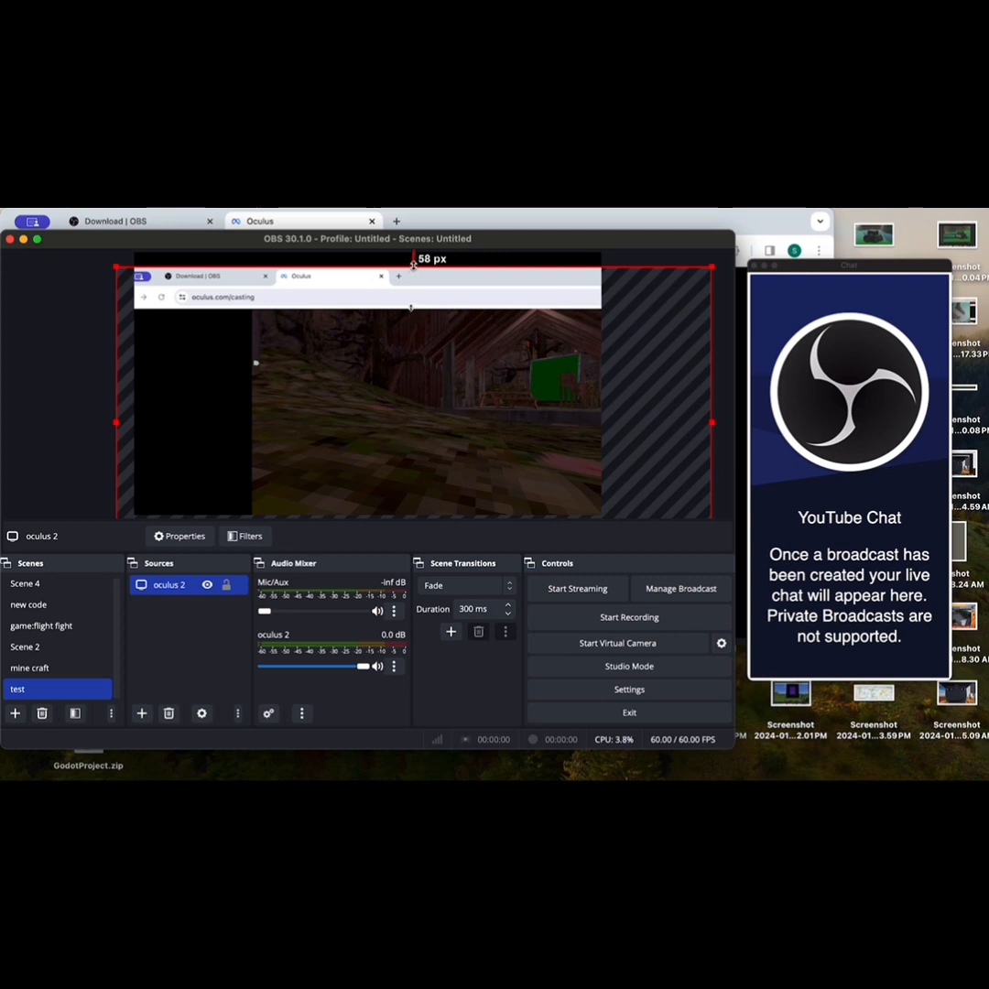
left_click_drag(414, 265, 413, 312)
left_click_drag(449, 376, 447, 348)
left_click_drag(353, 420, 442, 421)
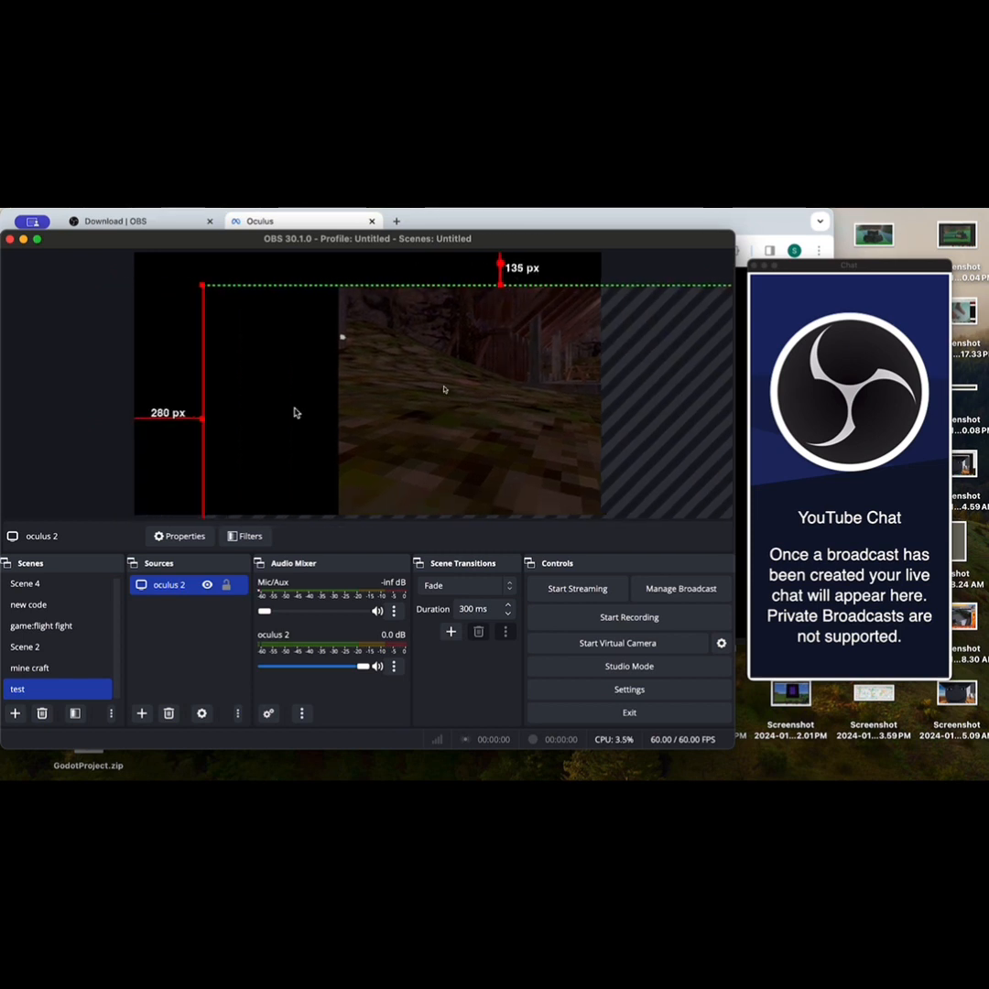
left_click_drag(200, 419, 340, 420)
left_click_drag(446, 403, 201, 376)
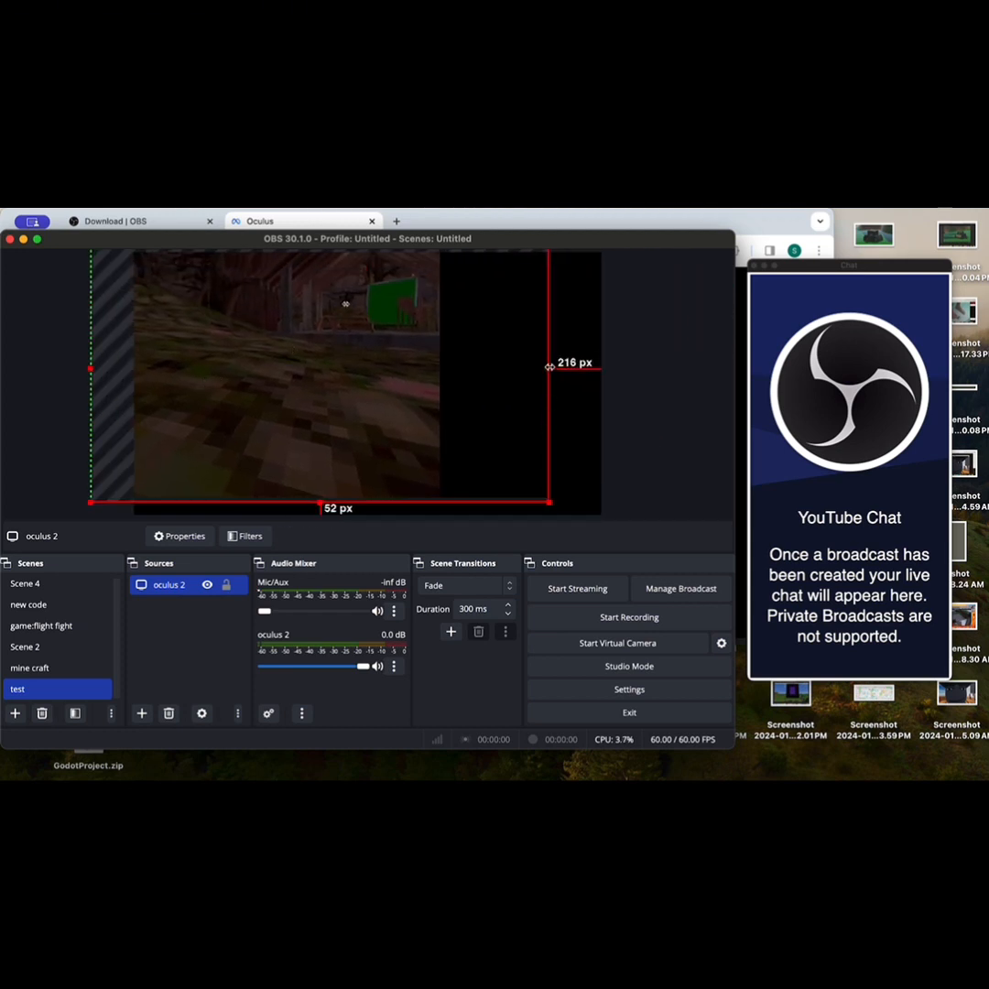
left_click_drag(549, 369, 425, 385)
left_click_drag(322, 407, 370, 407)
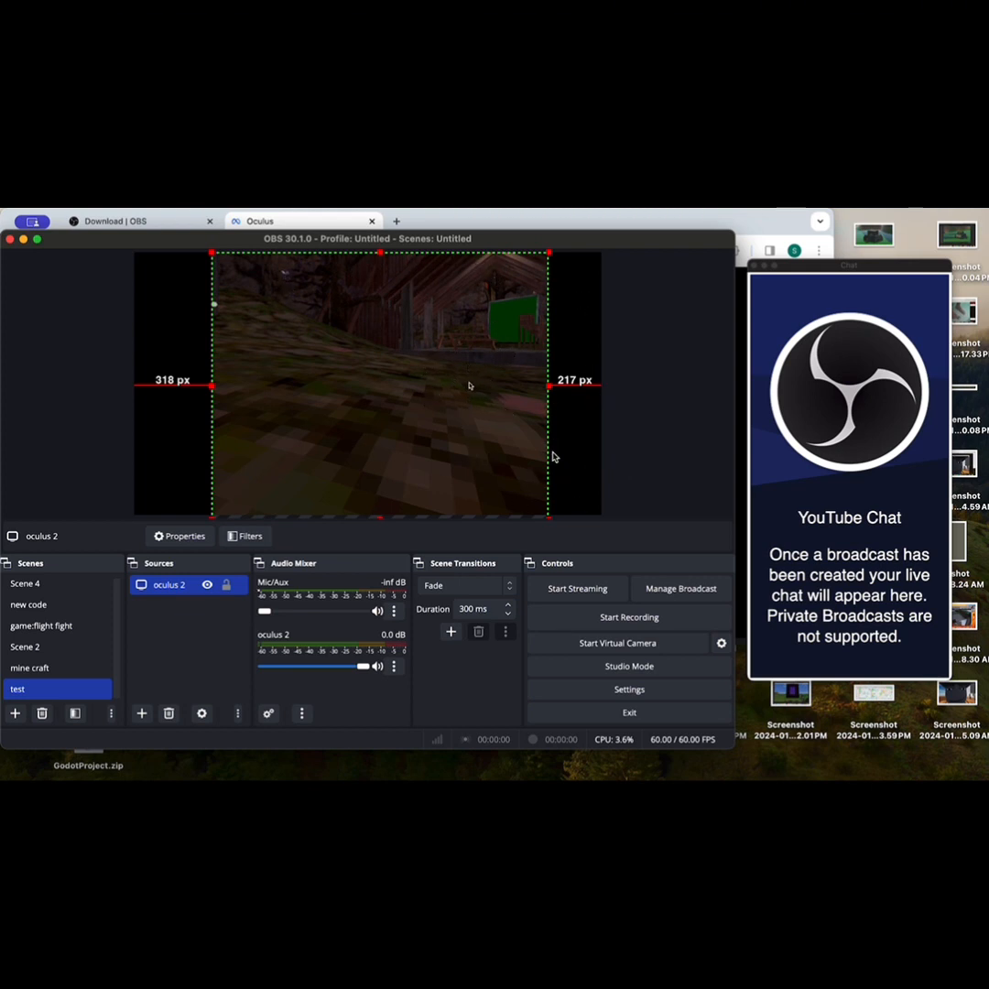
left_click(620, 453)
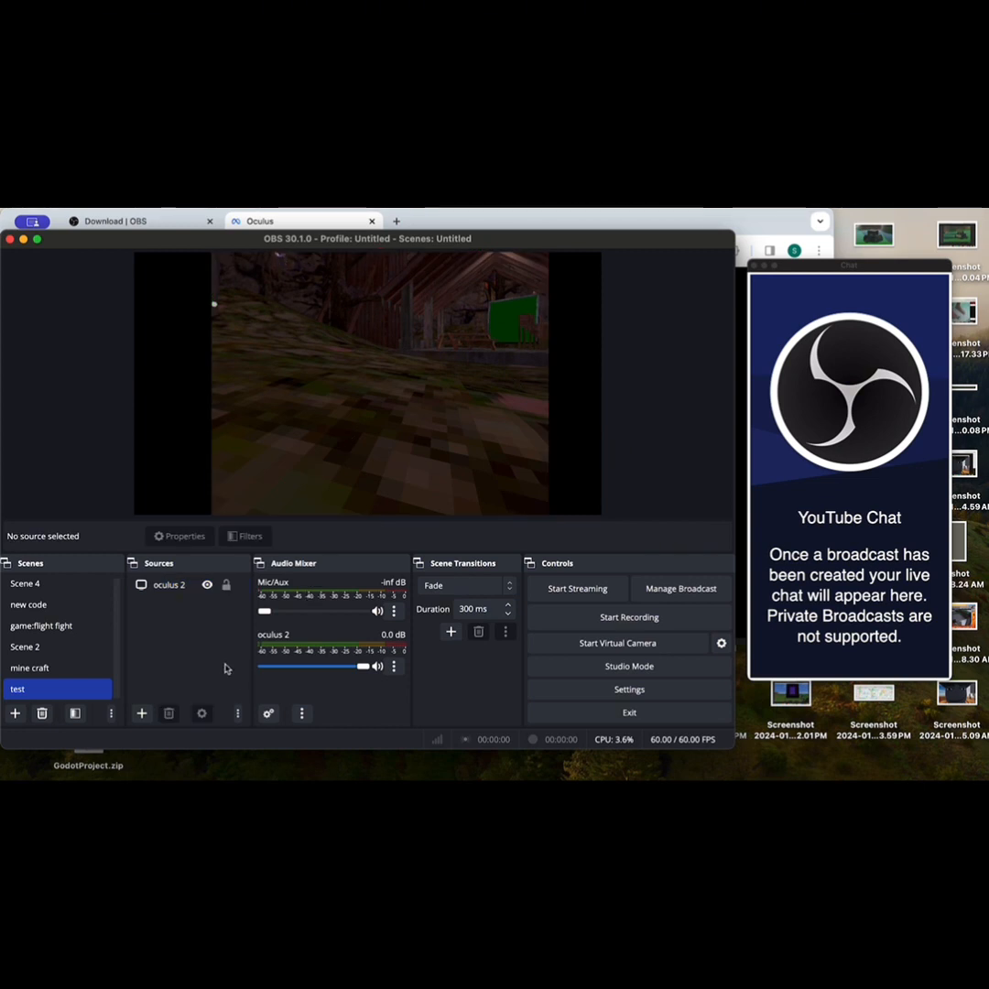
Step: Add a new Text (FreeType 2) source named "sub goal" to the scene
left_click(142, 714)
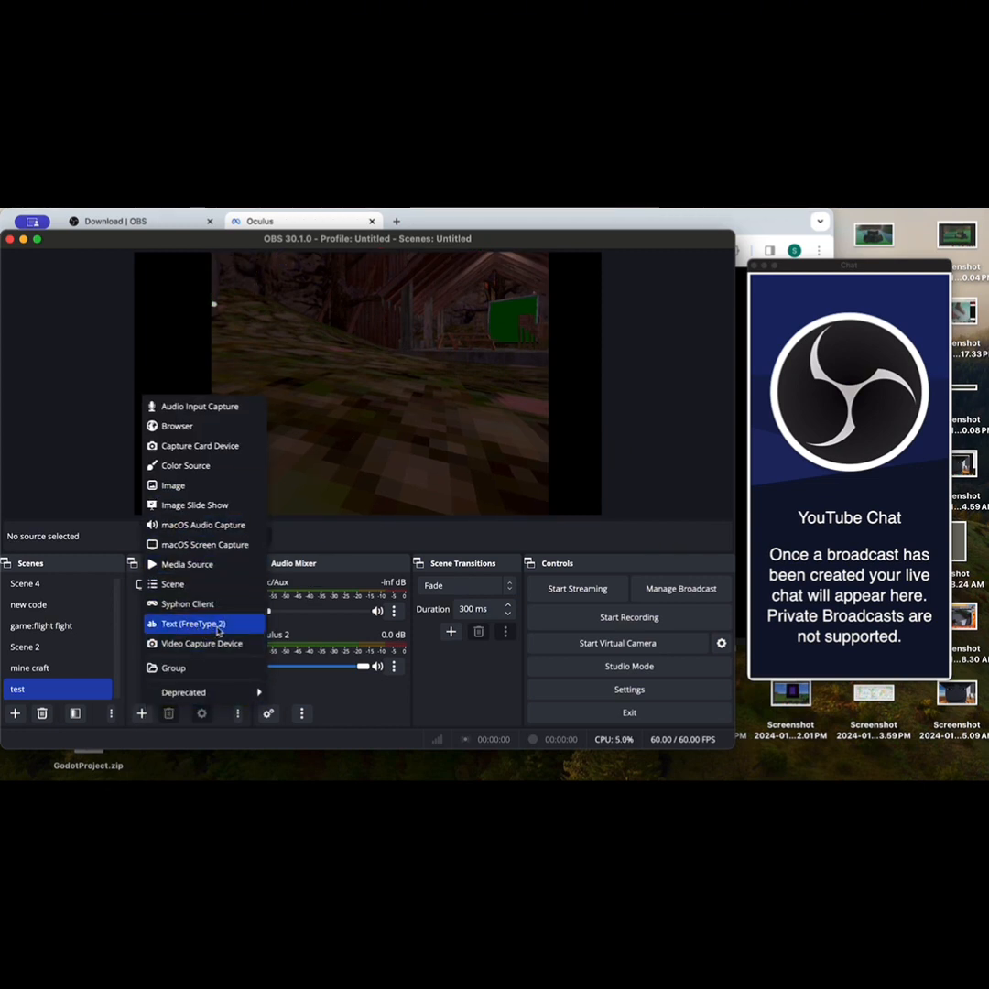
left_click(190, 626)
key("BackSpace")
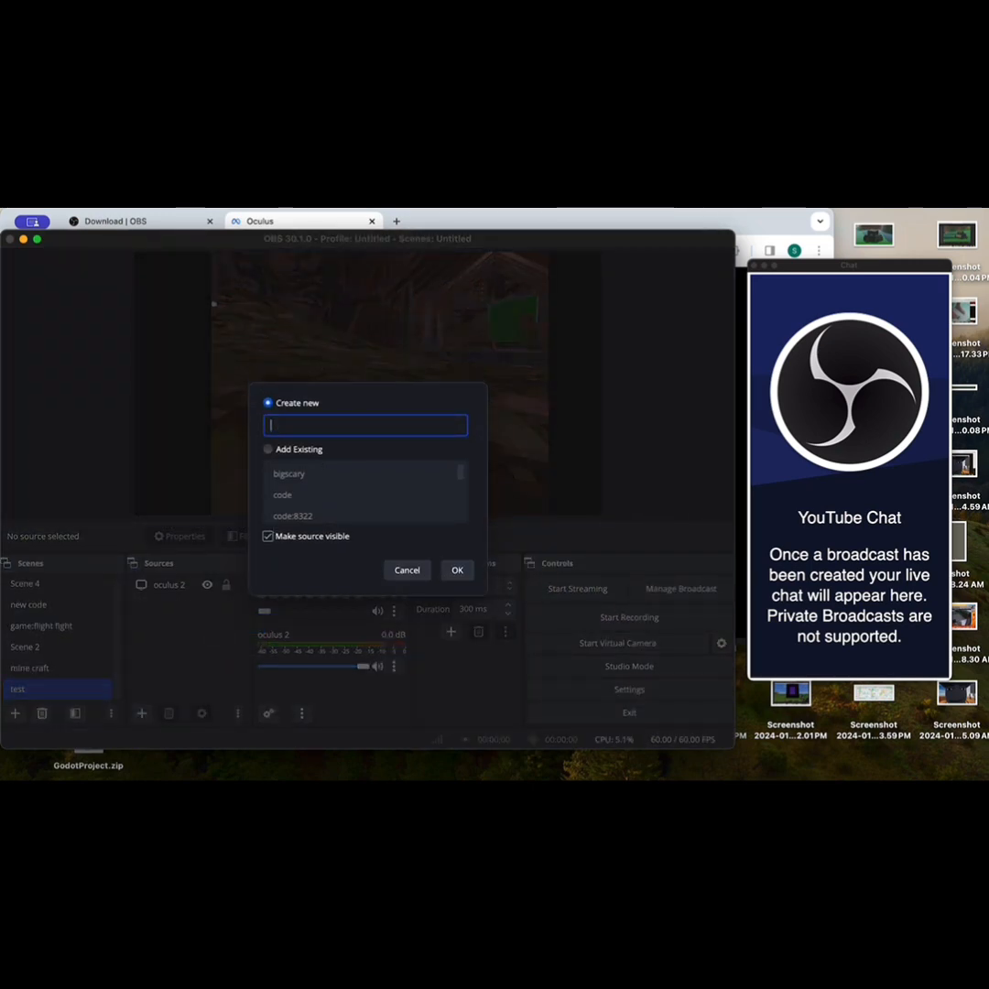
type("subg")
type(" goal")
left_click(457, 570)
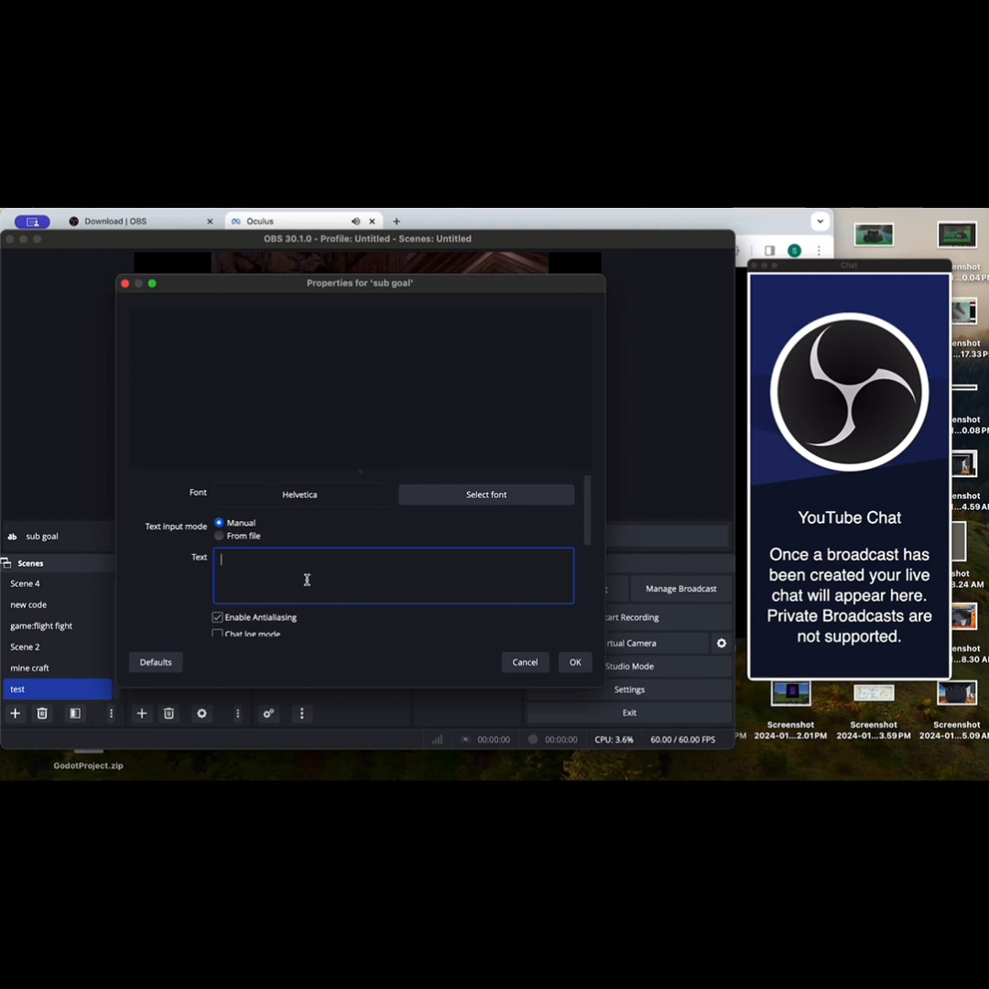
Step: Enter "sub goal:700" as the source's text and accept its properties
type("sb")
key("BackSpace")
type("ub")
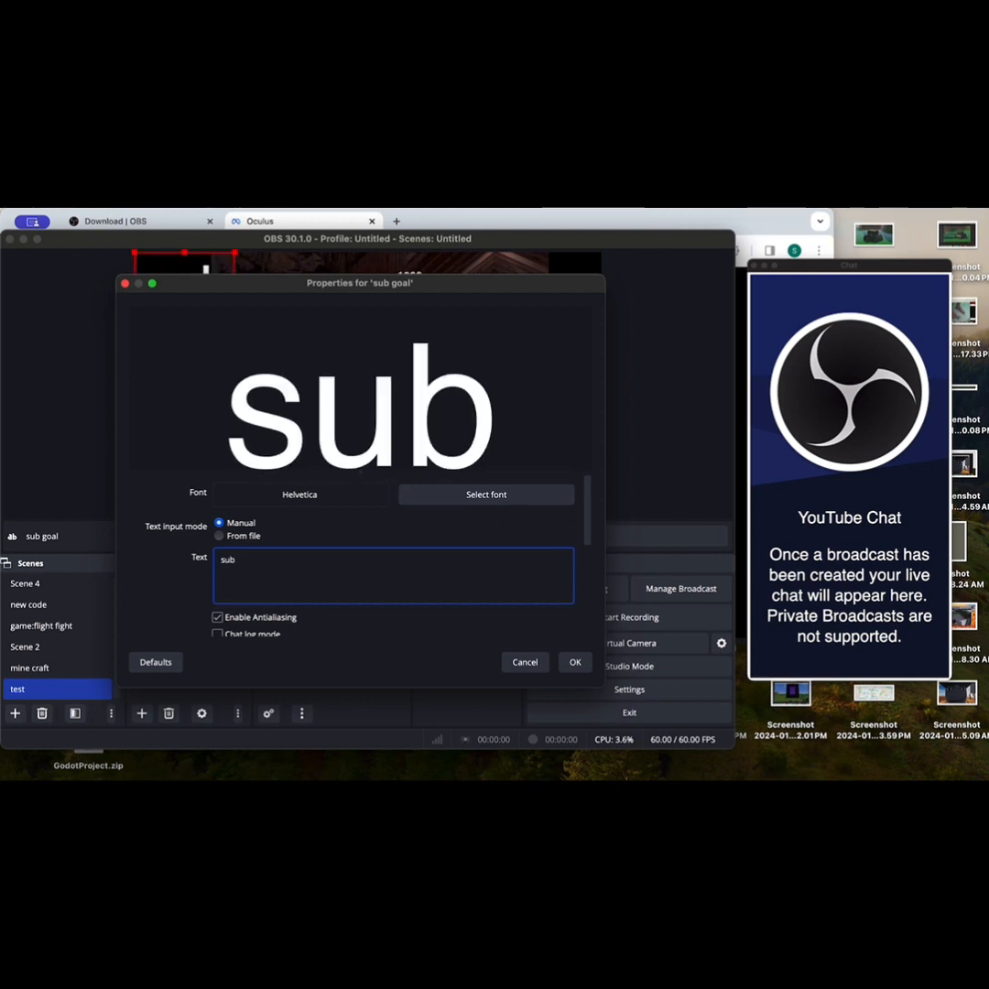
type(" goal:")
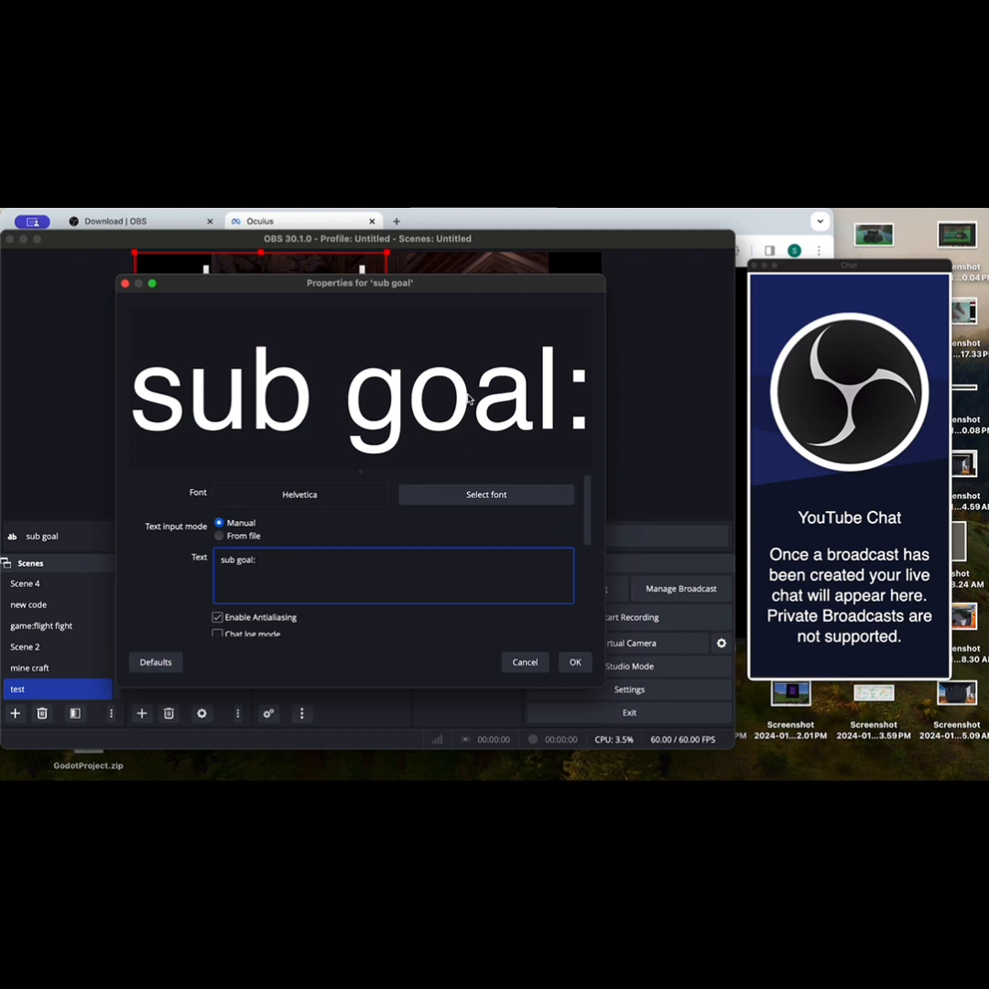
type("900")
key("BackSpace")
key("BackSpace")
key("BackSpace")
type("1k")
key("BackSpace")
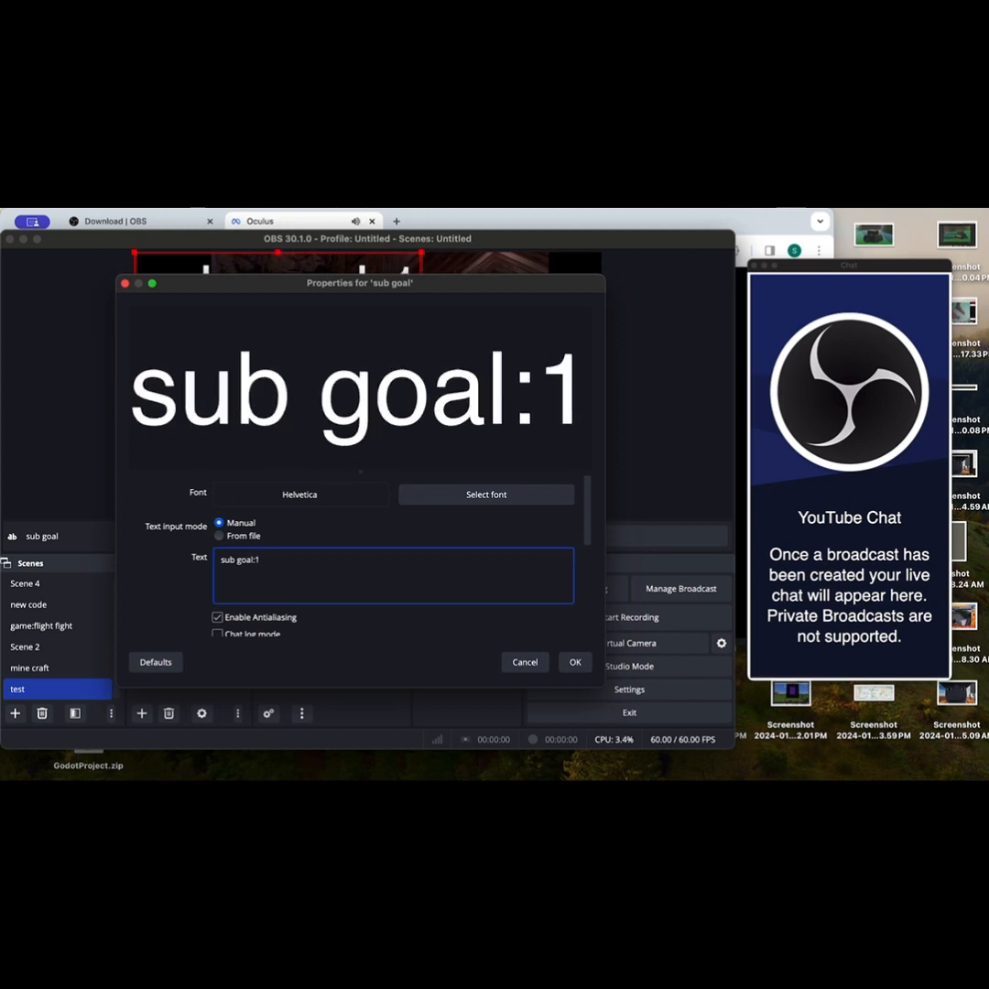
key("BackSpace")
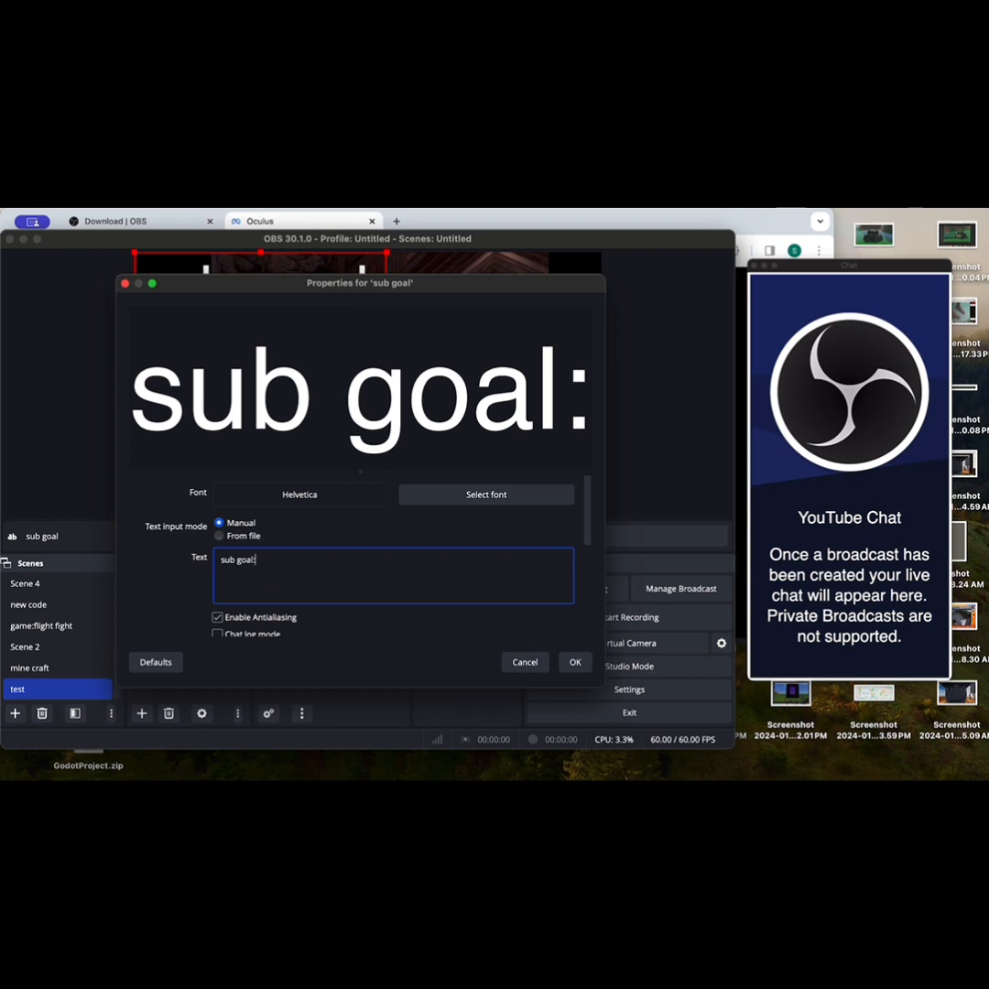
type("7")
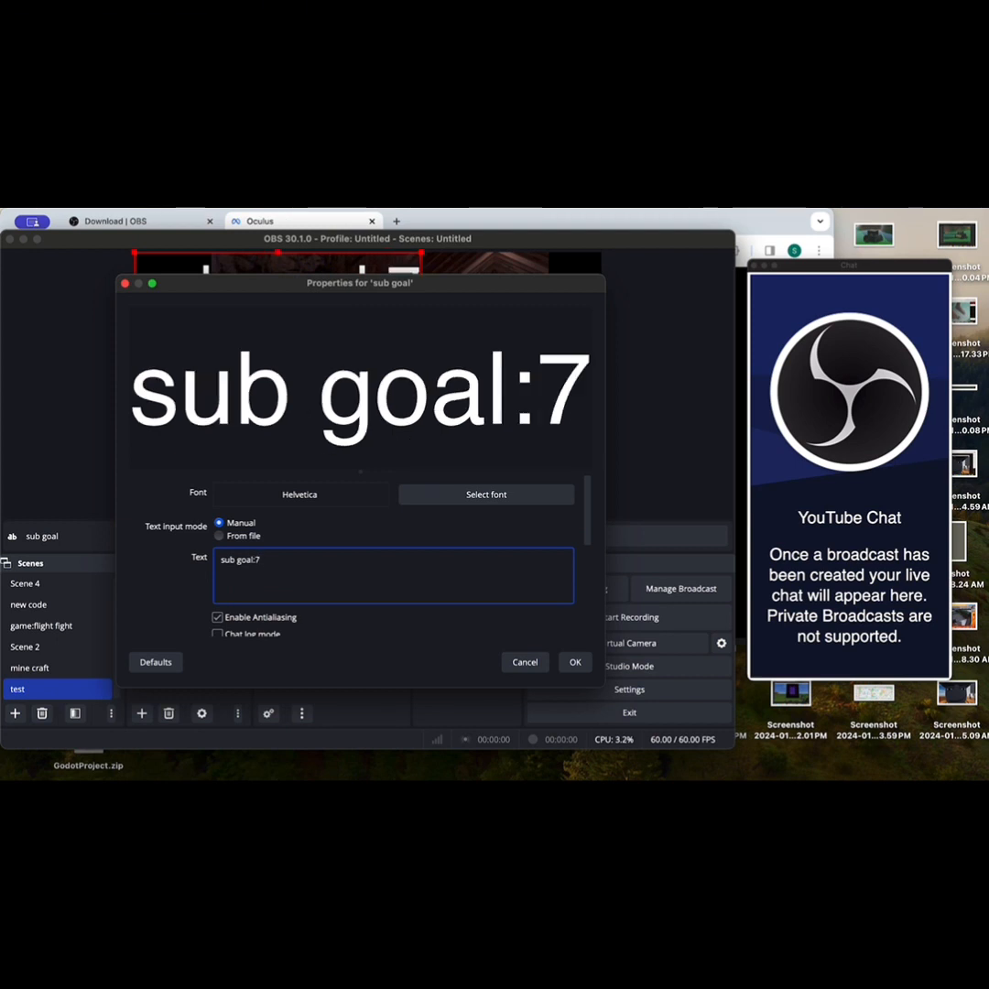
type("00")
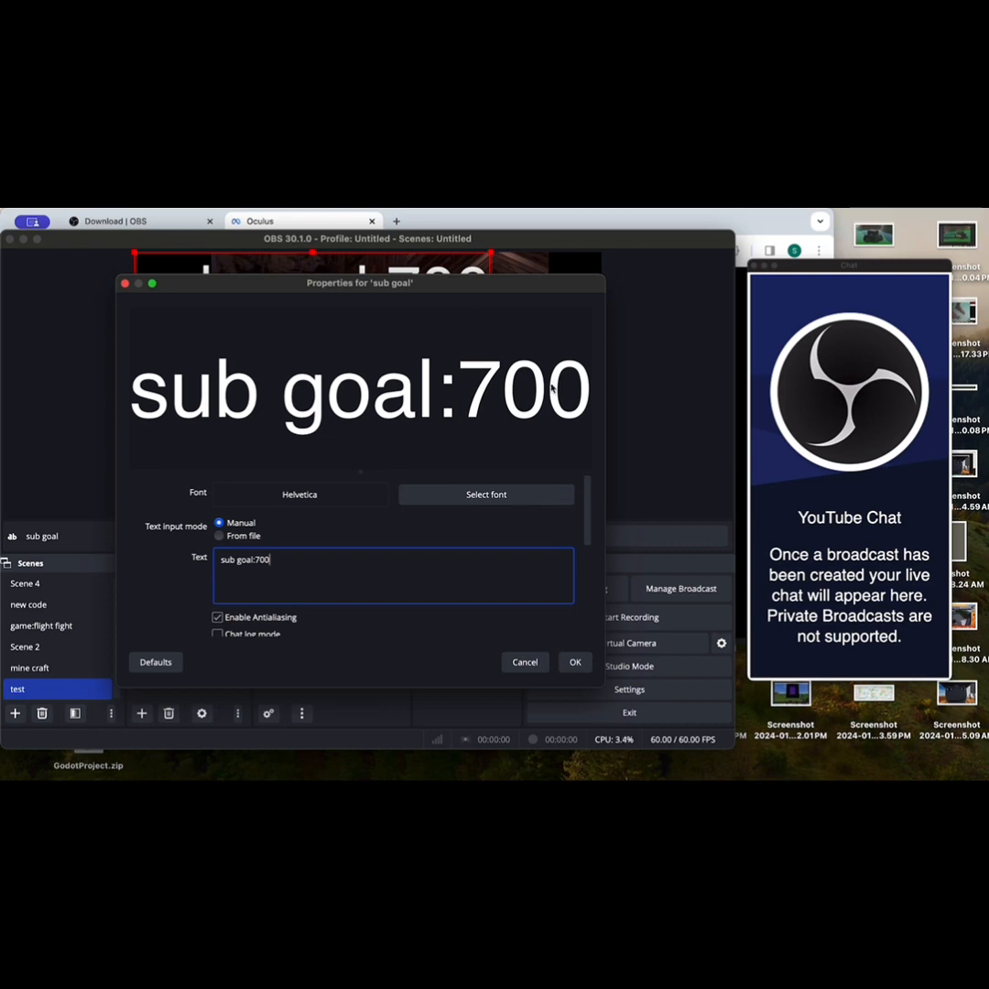
left_click(575, 662)
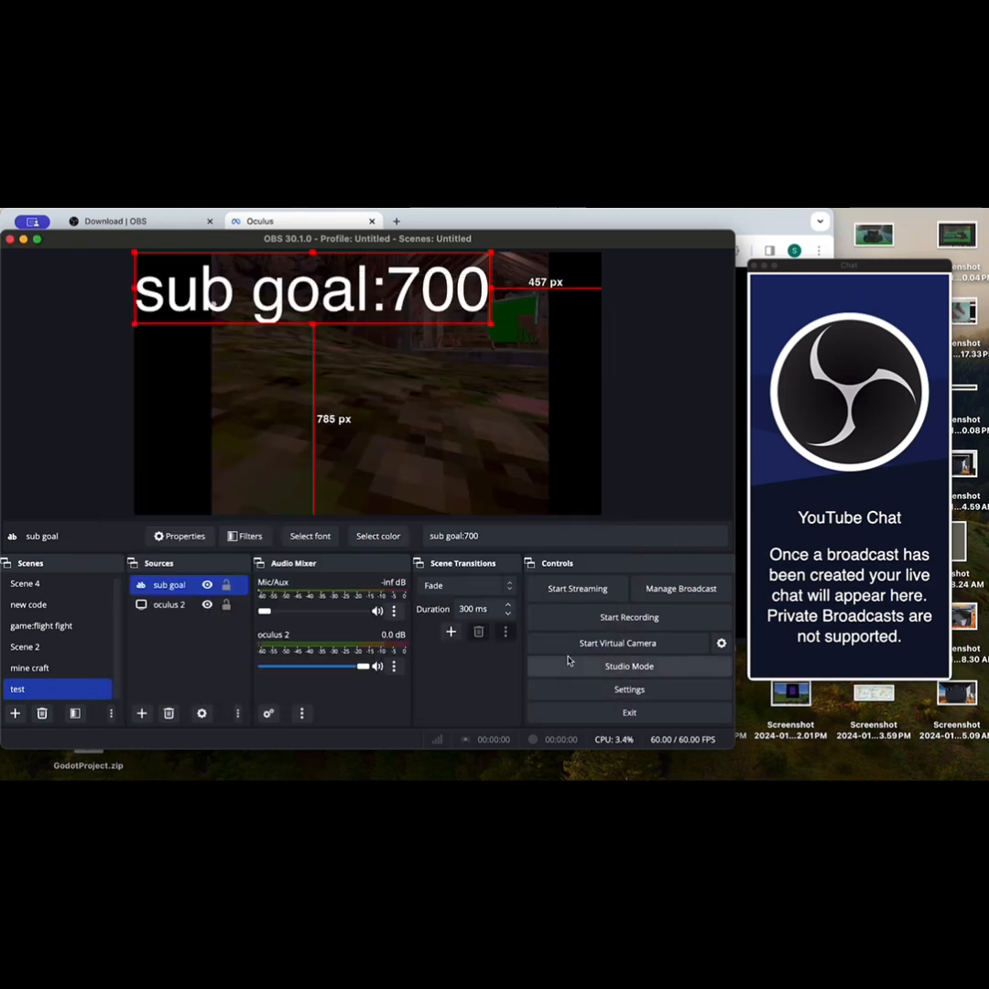
Step: Shrink the "sub goal:700" text and place it in the canvas's upper-right corner
left_click_drag(341, 308, 421, 342)
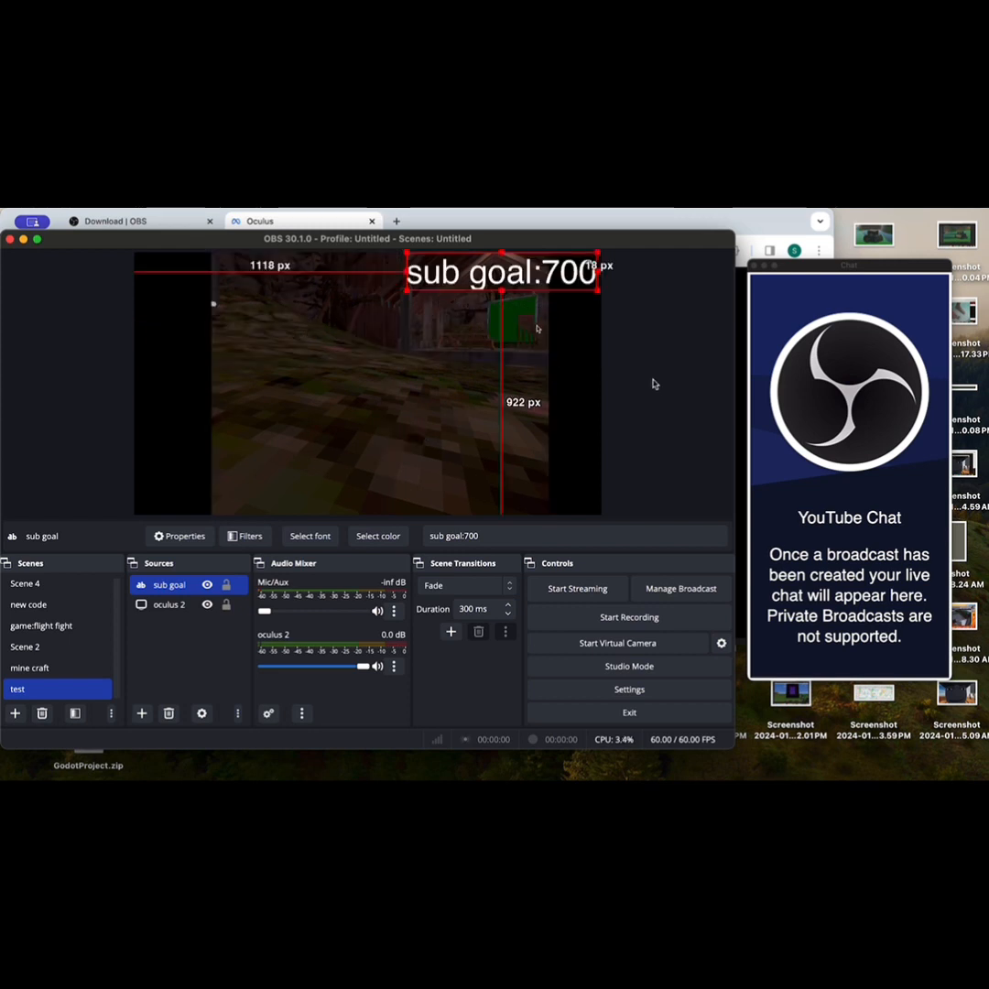
left_click(653, 381)
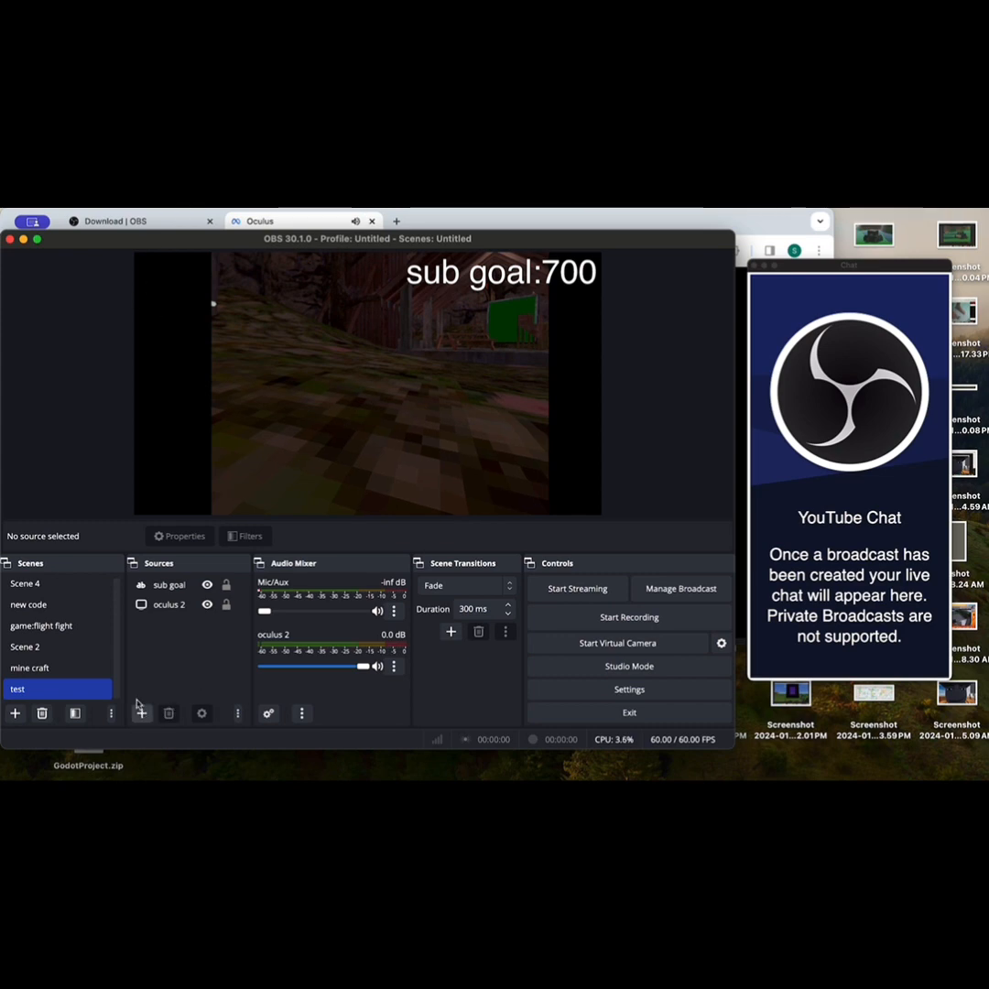
Step: Add another Text (FreeType 2) source named "code 1" to the scene
left_click(140, 716)
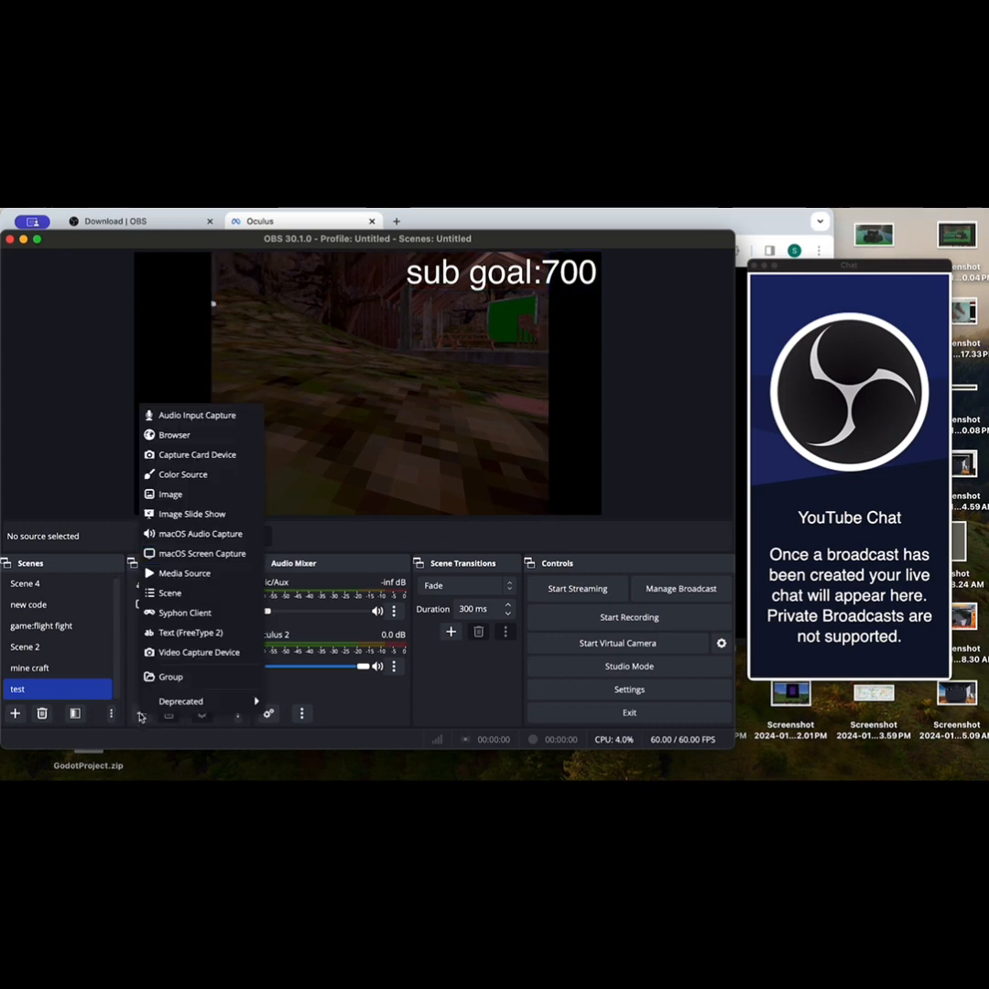
left_click(192, 631)
key("BackSpace")
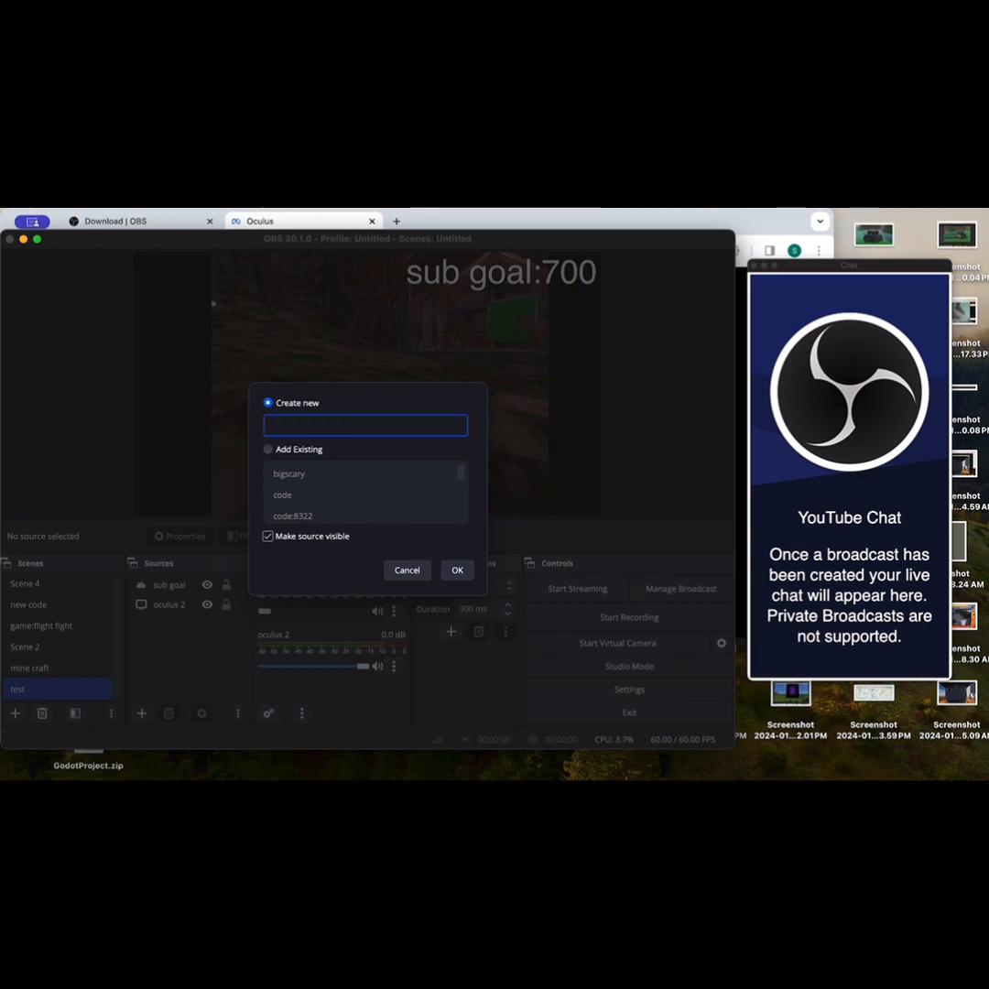
type("code 1")
key("Return")
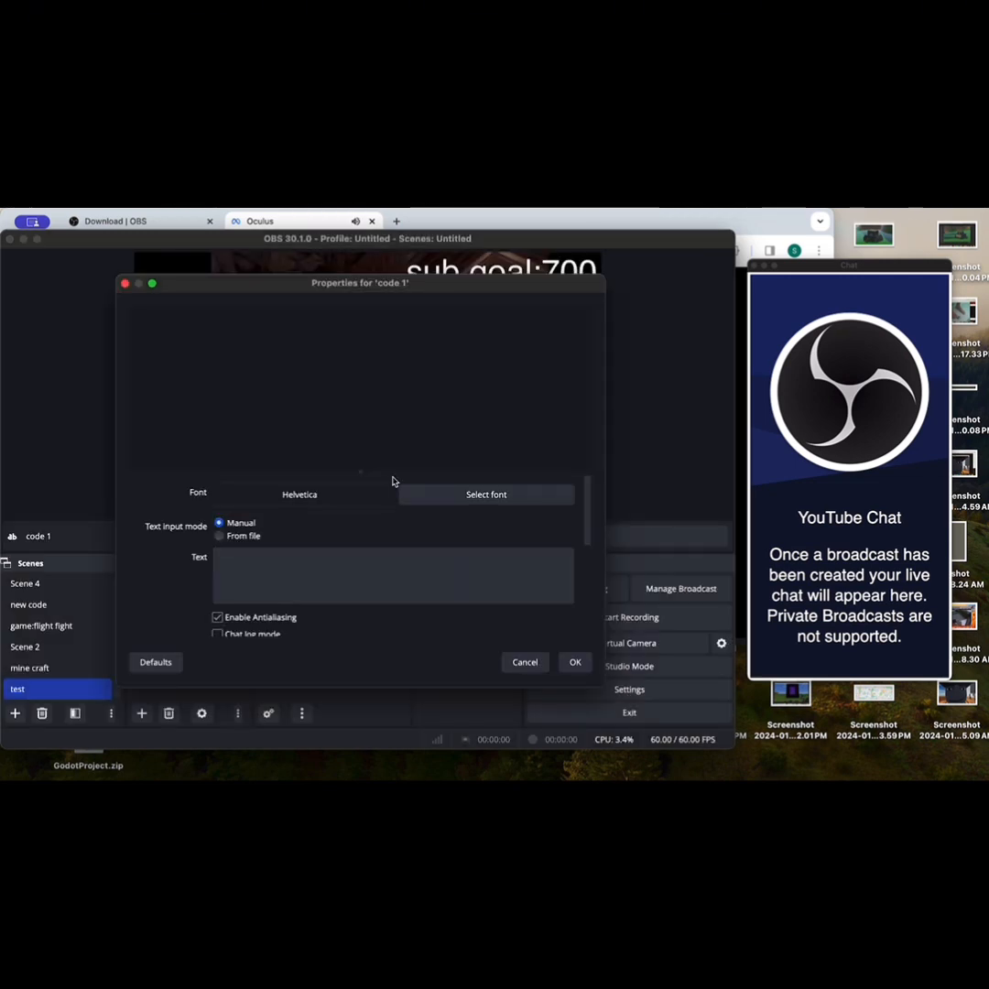
Step: Set the "code 1" source's text to "code:cheeze" and accept its properties
left_click(328, 570)
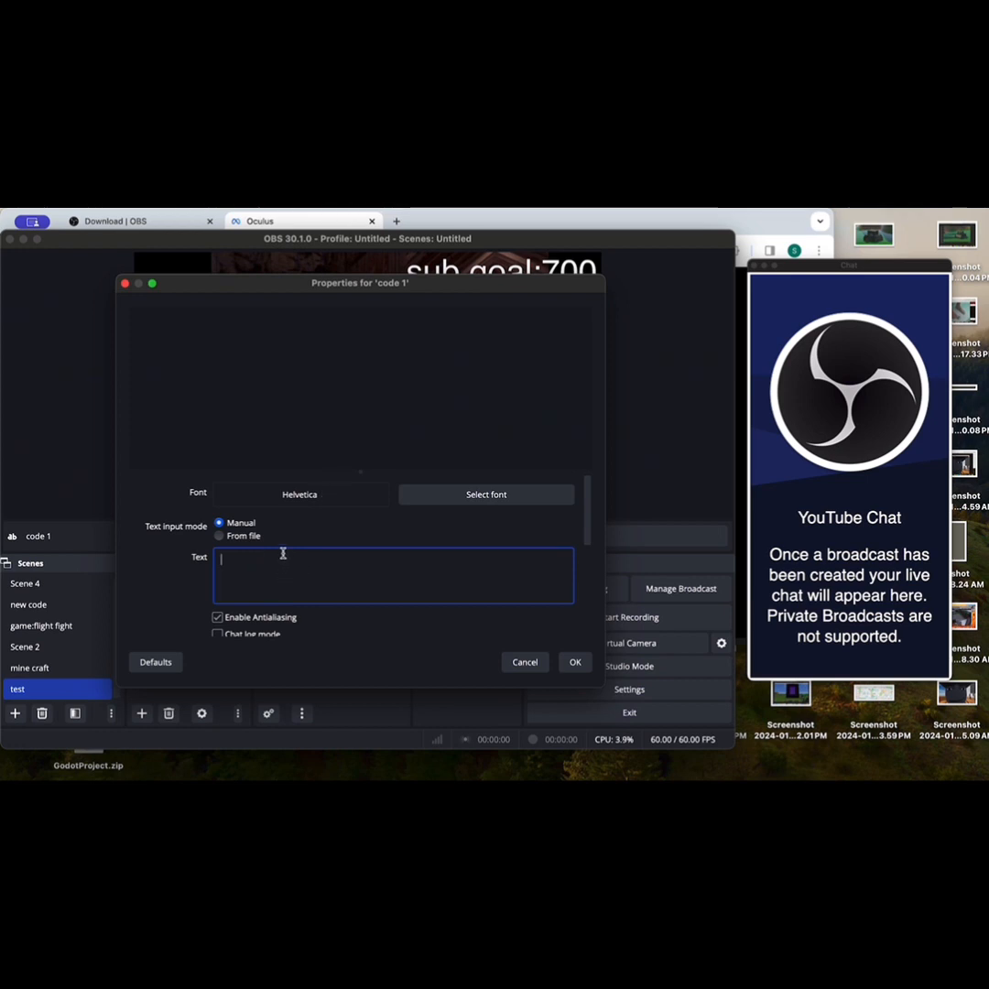
type("code:cheeze")
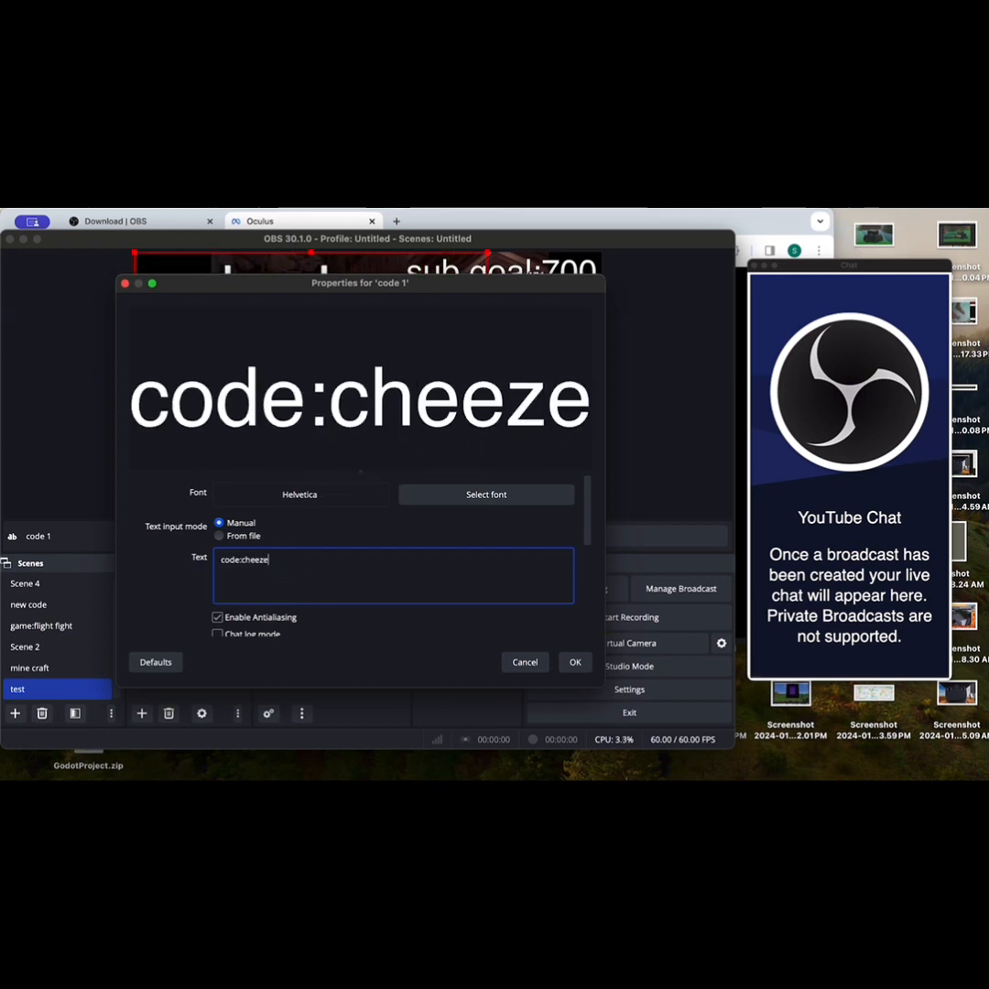
type("VR")
key("alt+BackSpace")
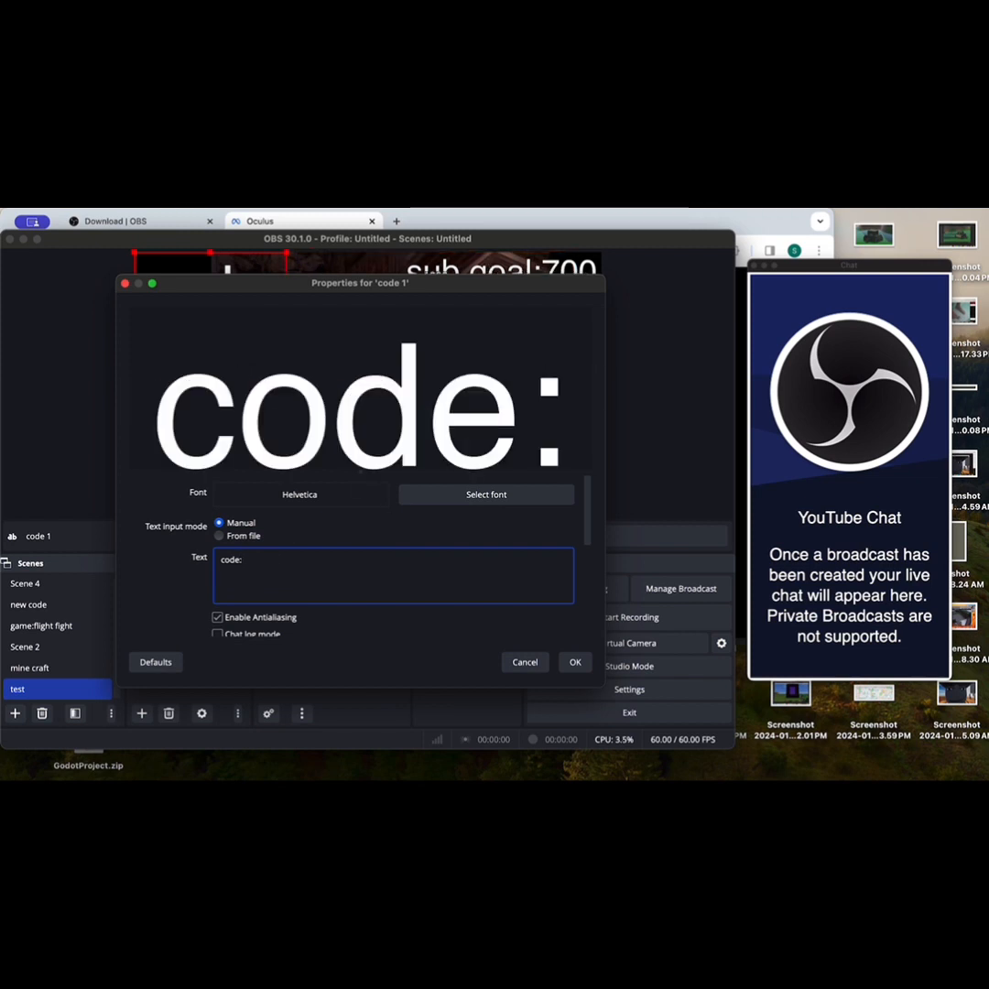
type("roger")
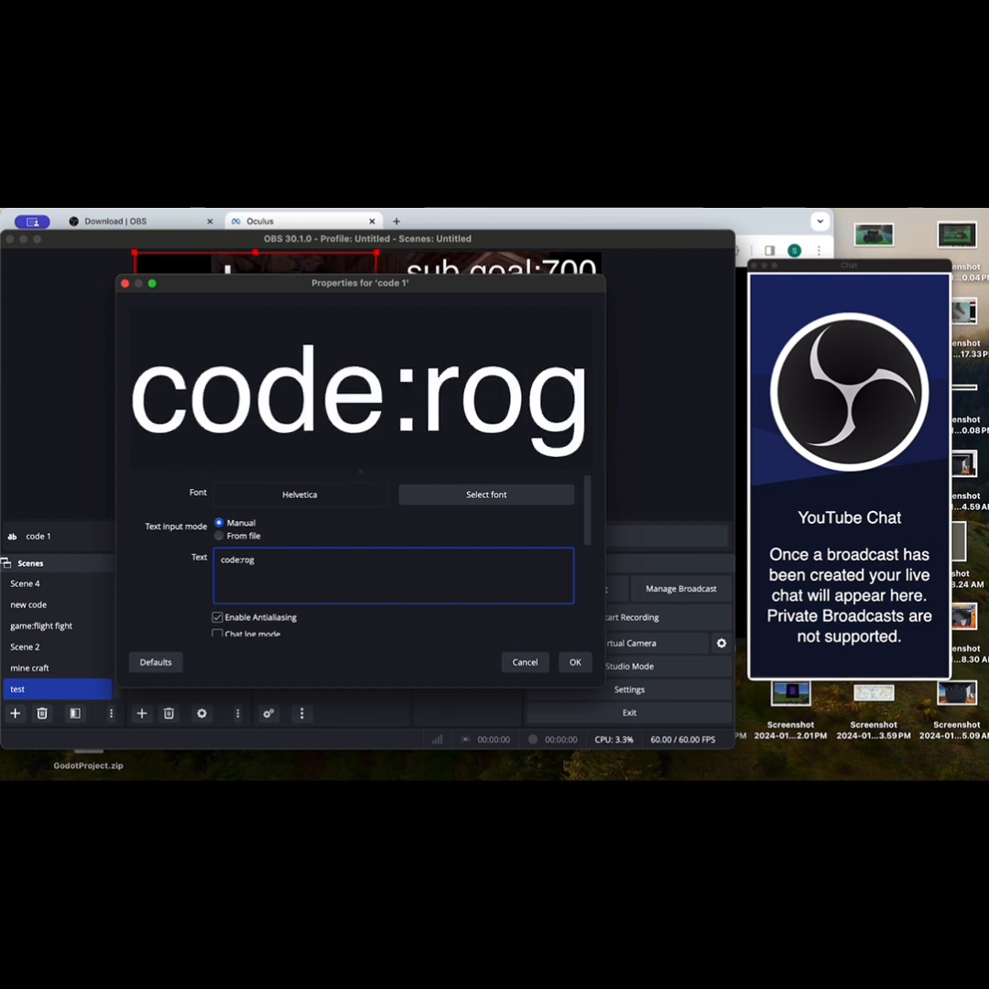
key("BackSpace")
key("BackSpace")
key("BackSpace")
key("BackSpace")
key("BackSpace")
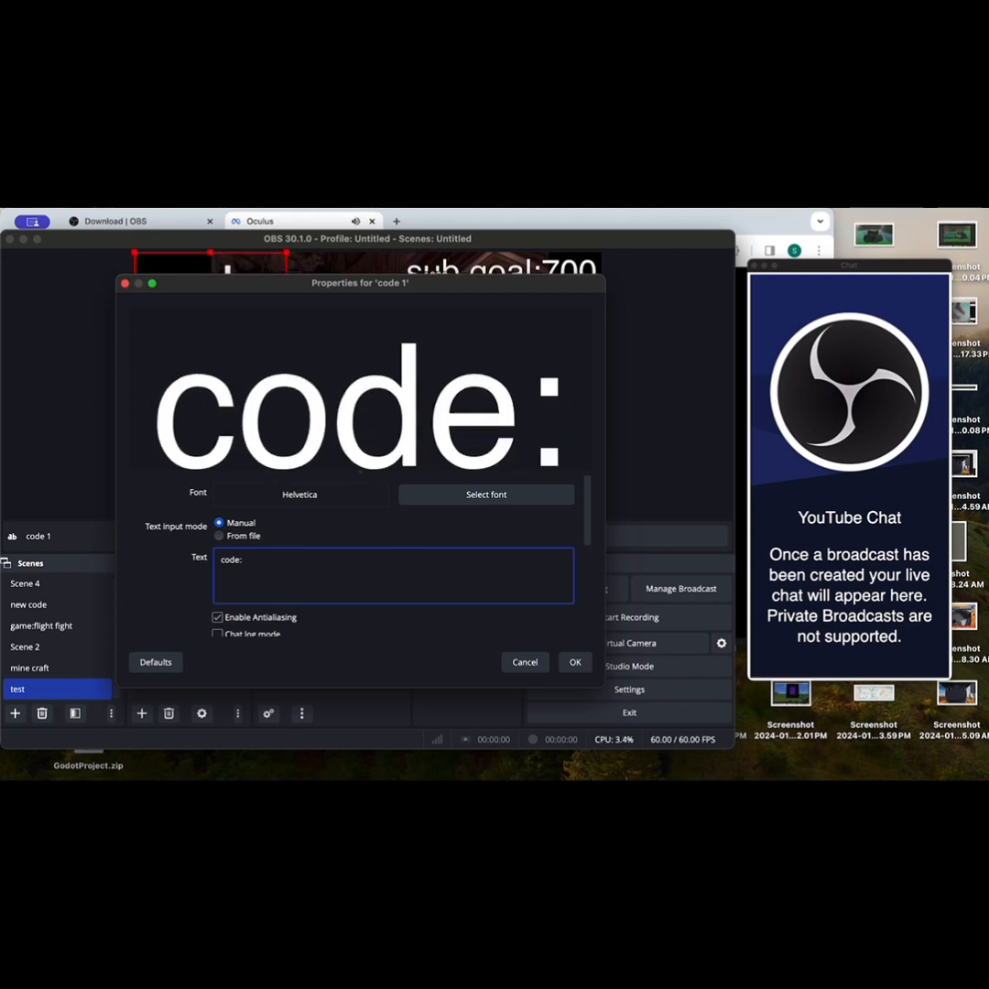
type("nate8")
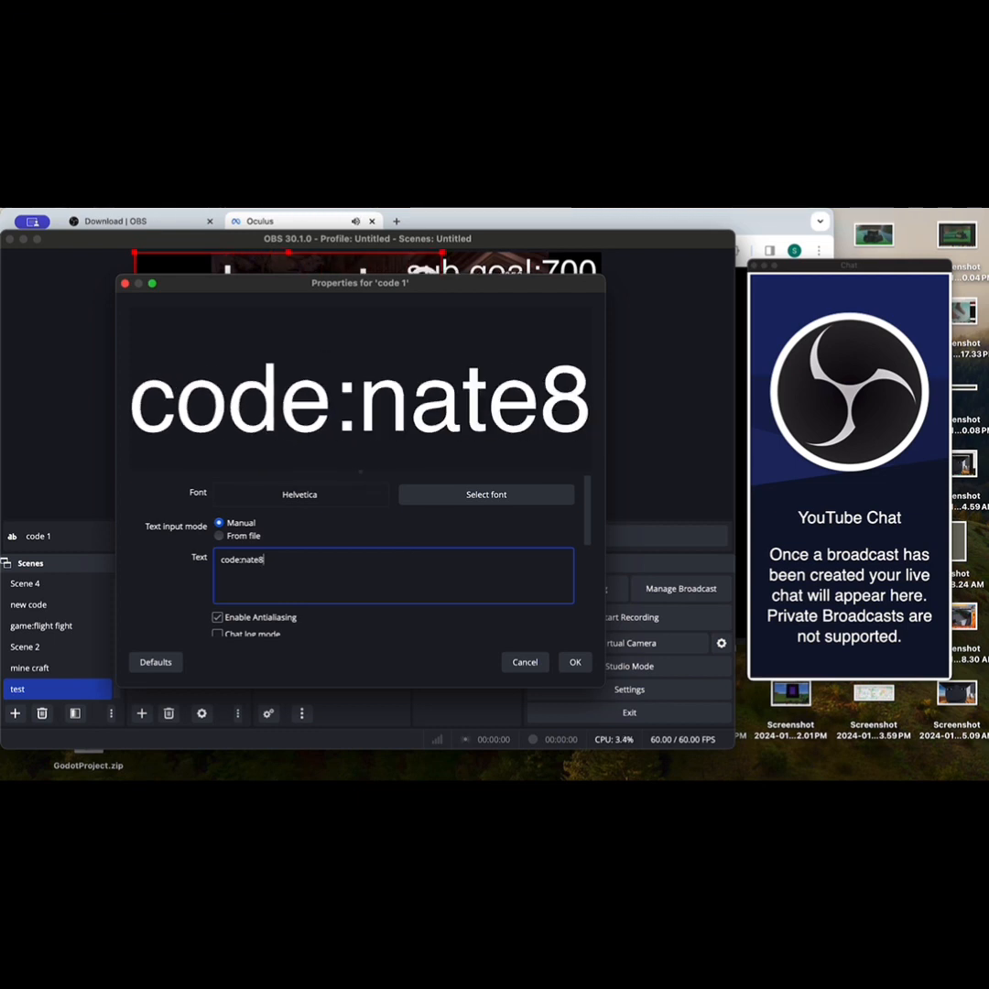
type("8")
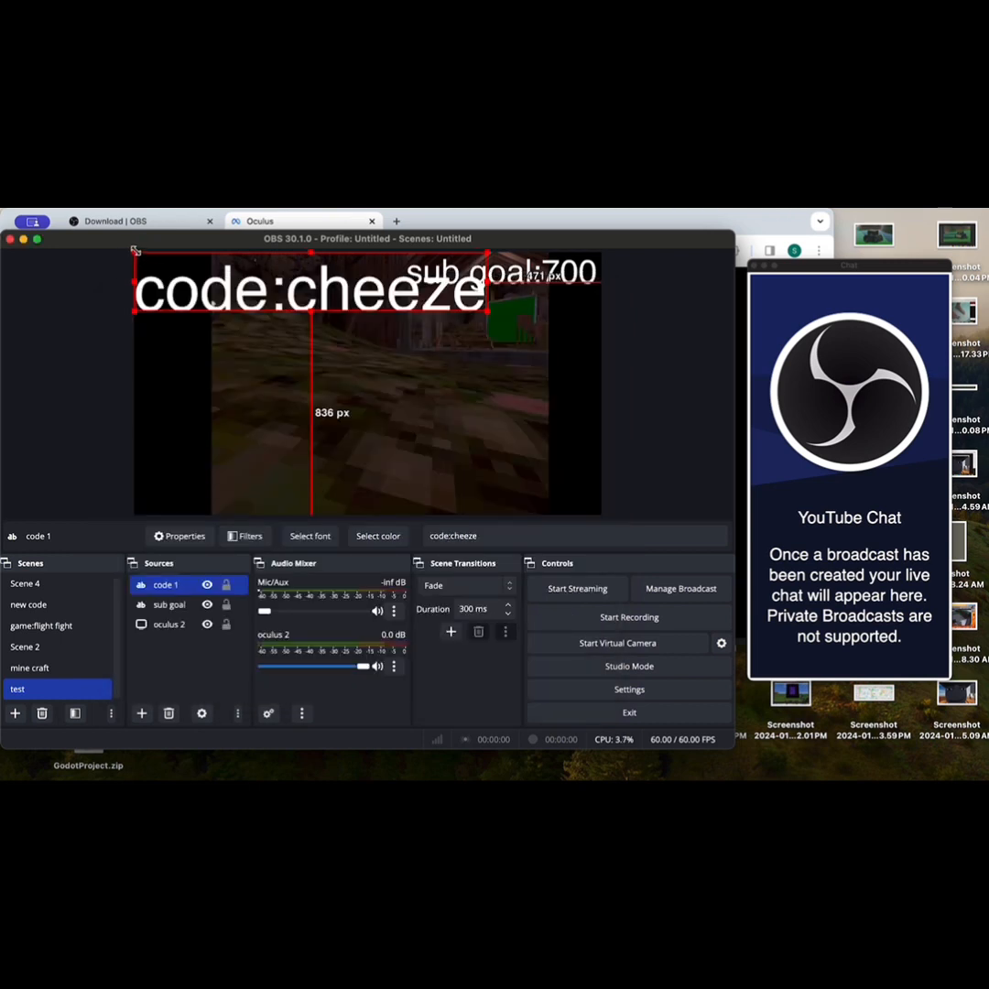
Step: Shrink the "code:cheeze" text and place it just beneath "sub goal:700", about 17 px from the canvas's right edge
left_click_drag(136, 254, 304, 282)
left_click_drag(329, 295, 445, 295)
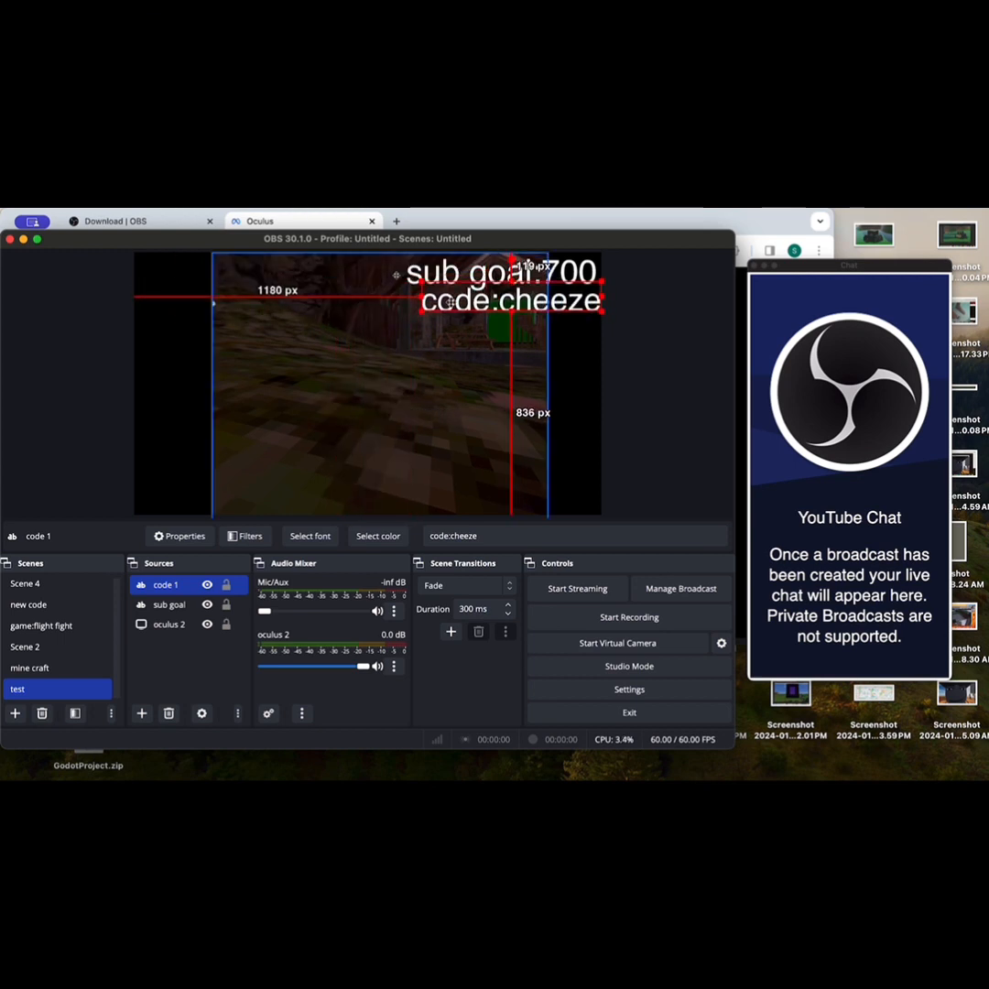
left_click(649, 364)
left_click_drag(524, 309, 407, 371)
mouse_move(489, 272)
left_mouse_down()
mouse_move(376, 273)
mouse_move(534, 266)
mouse_move(489, 273)
left_mouse_up()
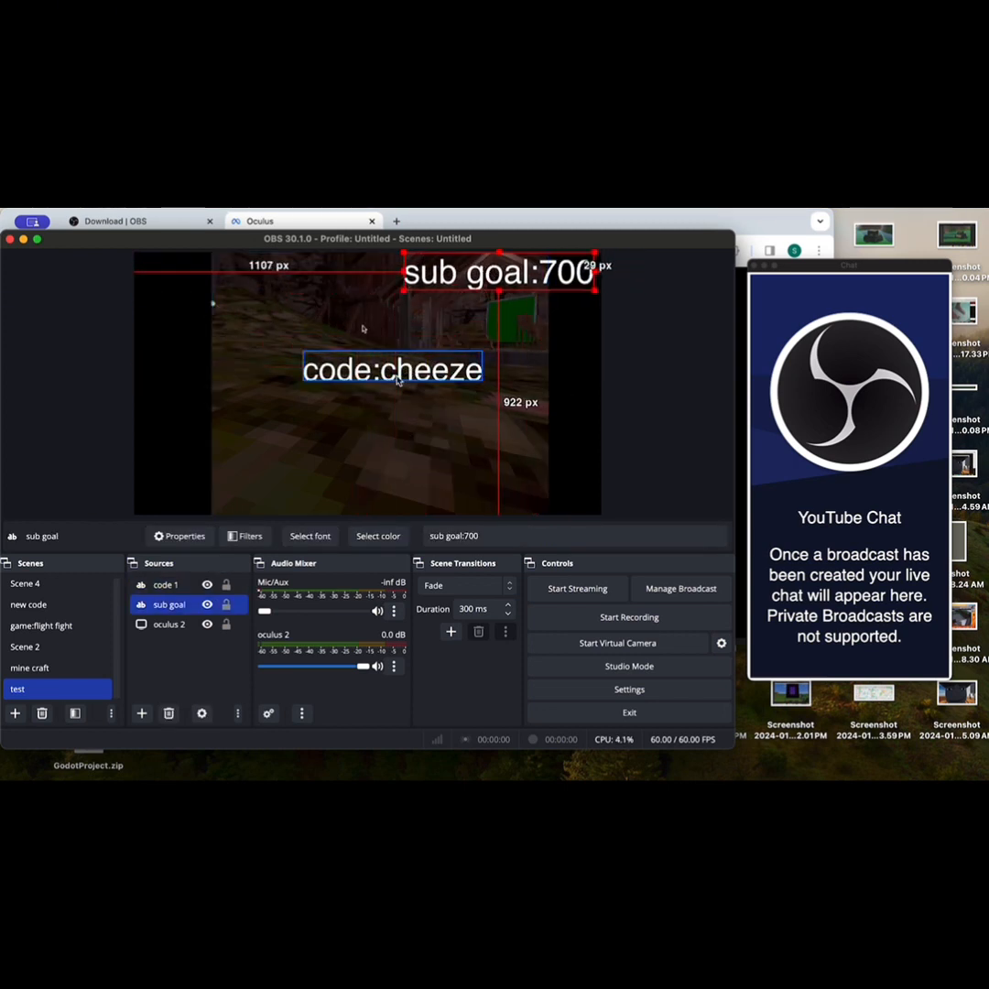
left_click_drag(394, 372, 561, 310)
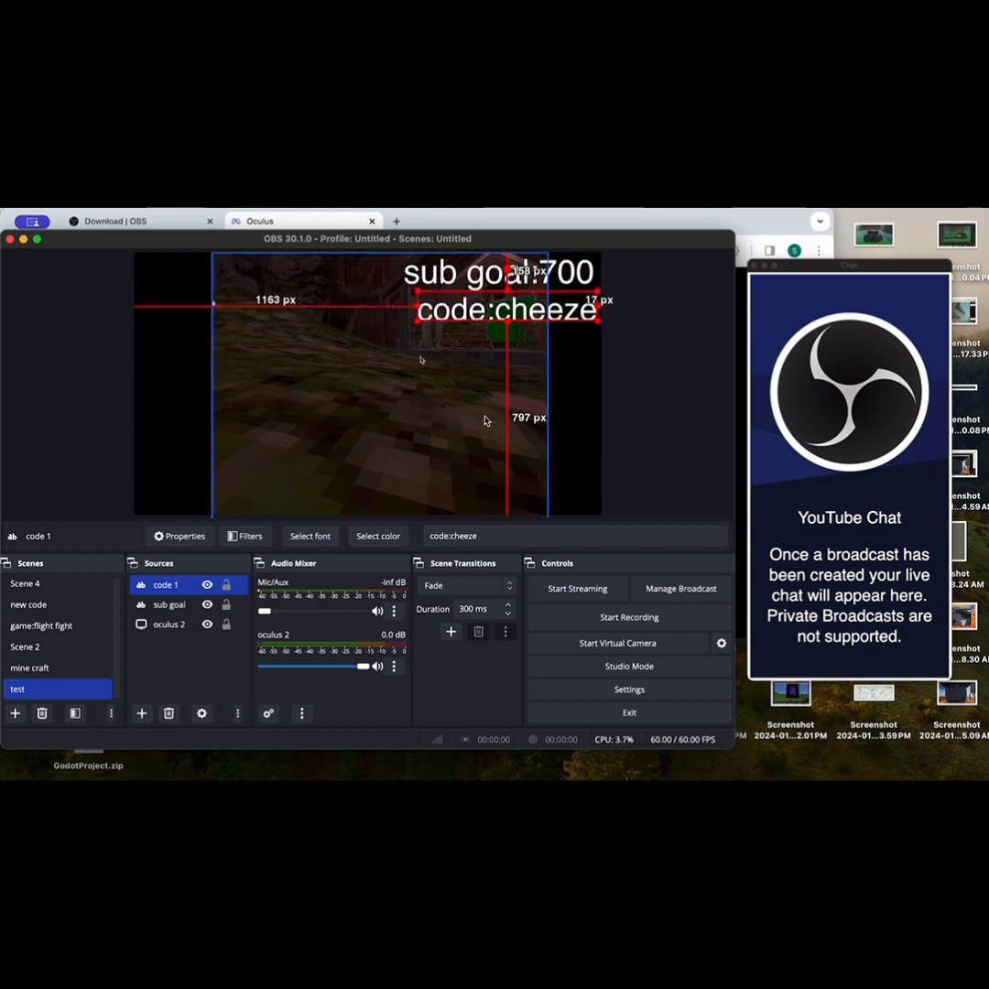
left_click(687, 340)
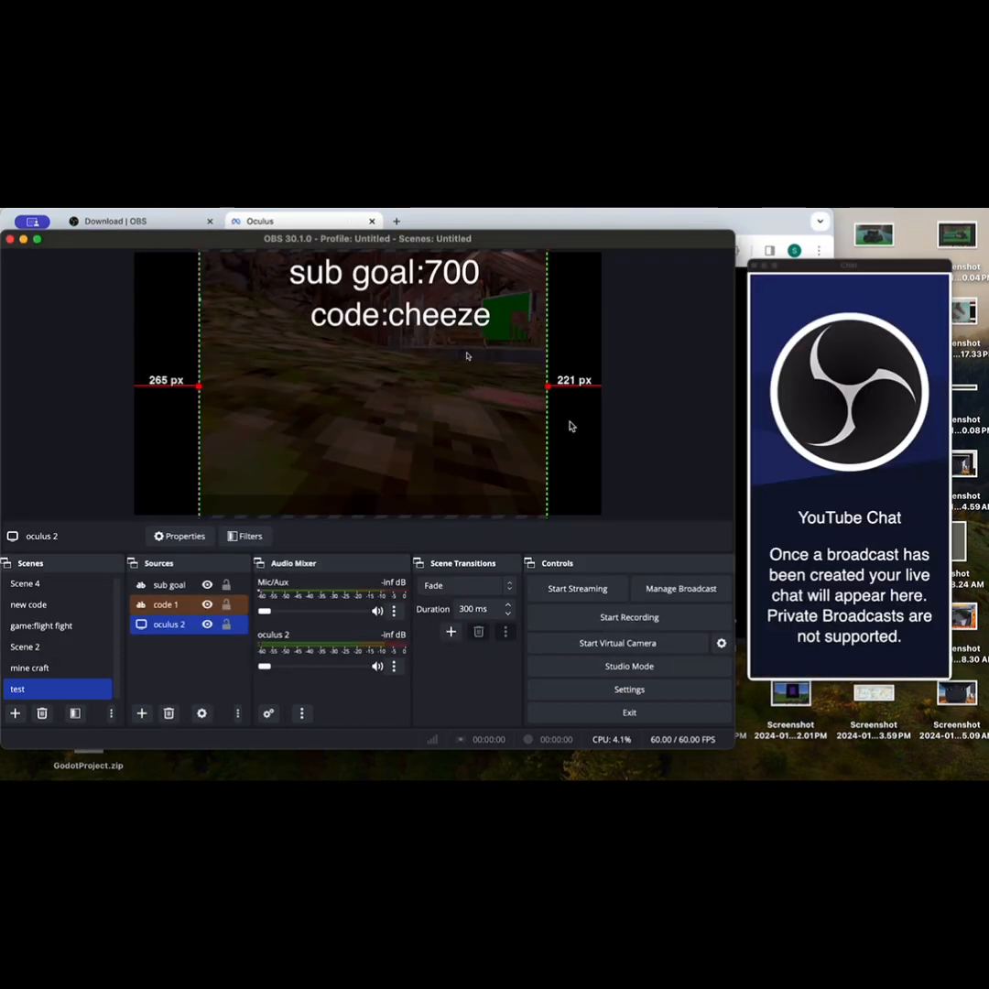
left_click(575, 423)
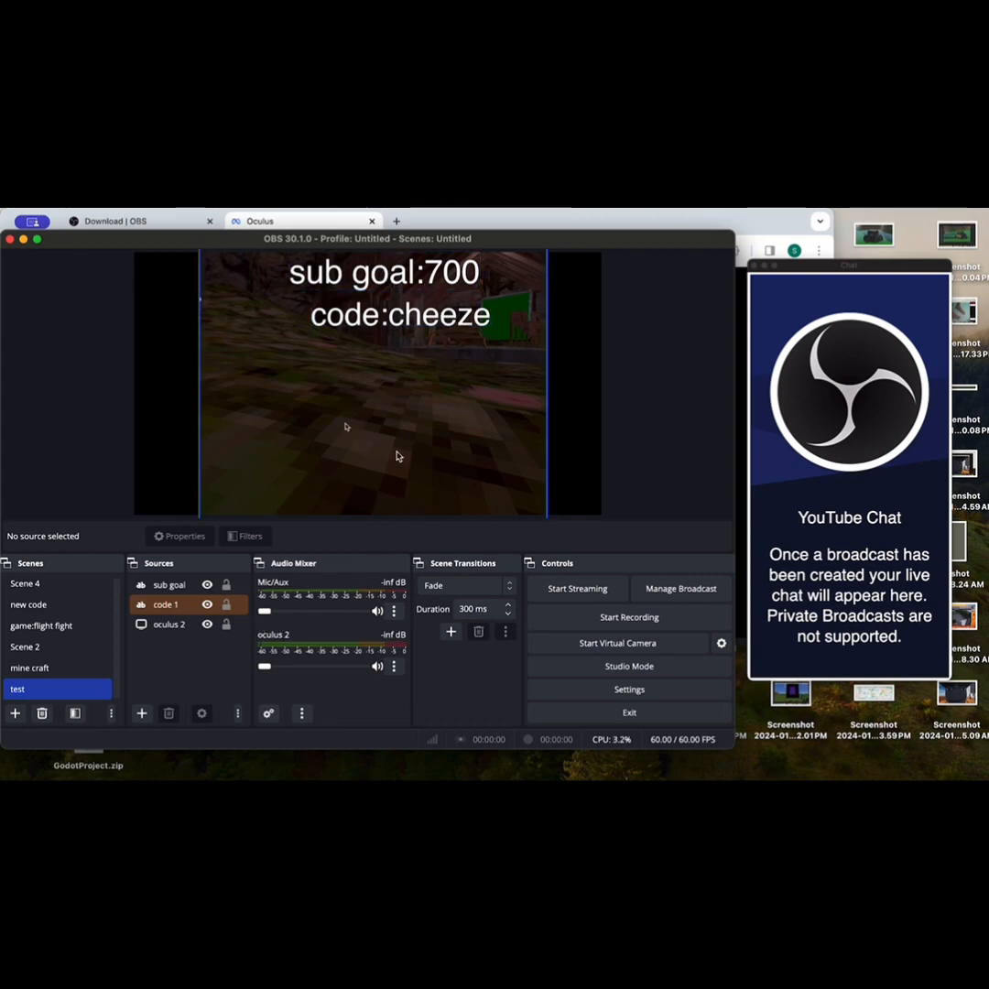
Step: Switch to the browser and open the YouTube Studio channel dashboard in a new tab, looking it up with "youtube studio"
left_click(394, 225)
left_click(397, 222)
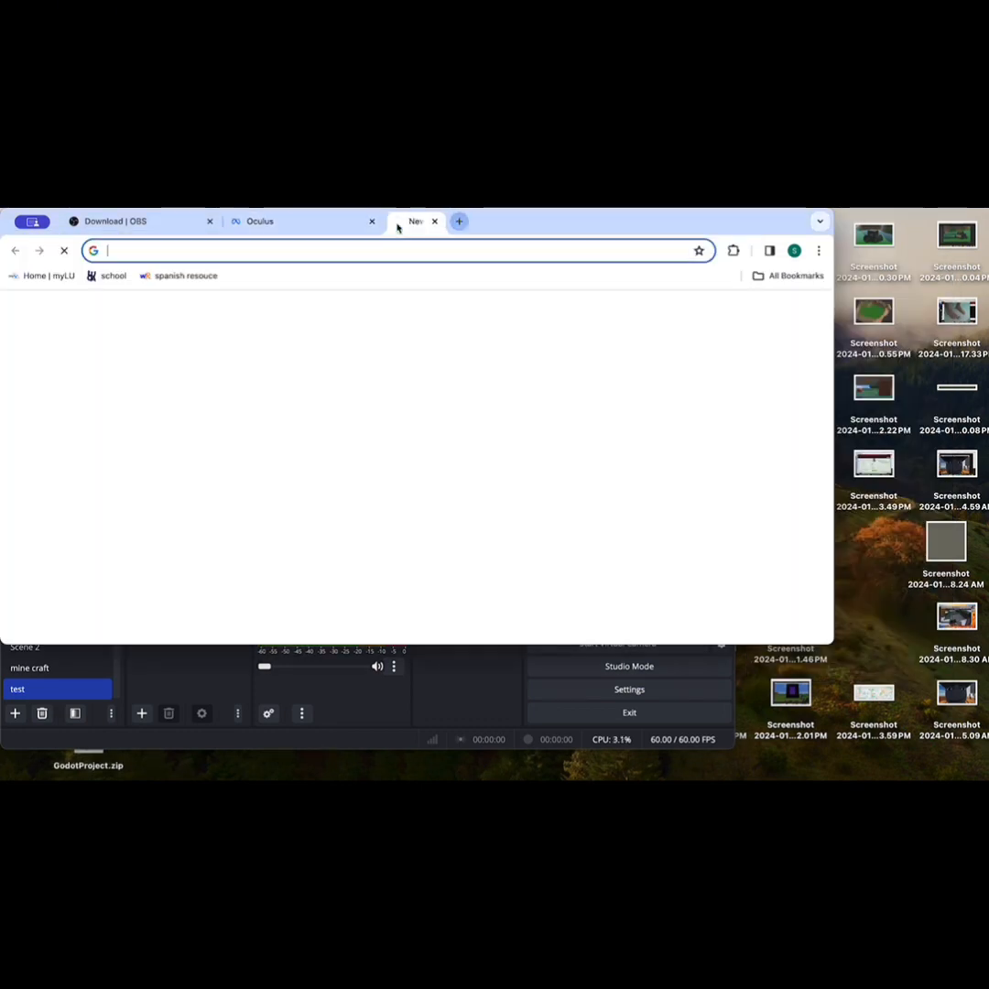
left_click(451, 253)
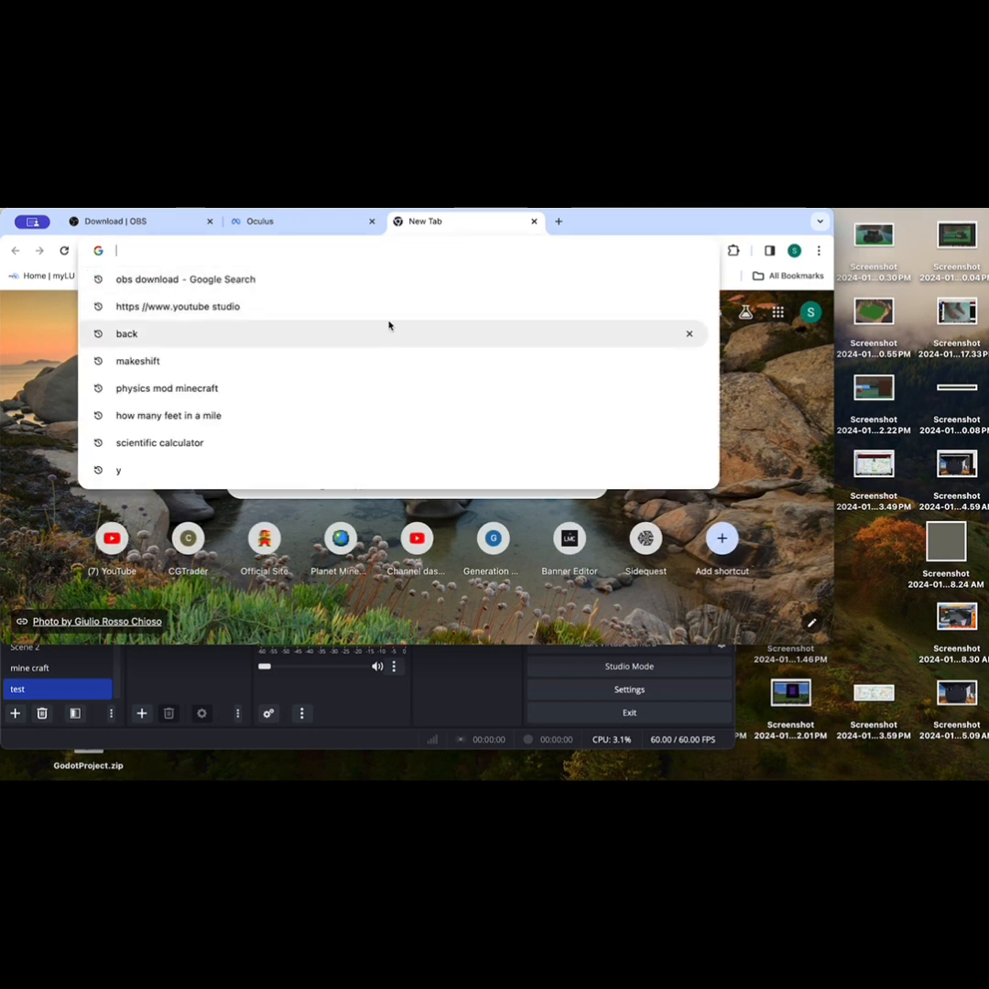
type("you")
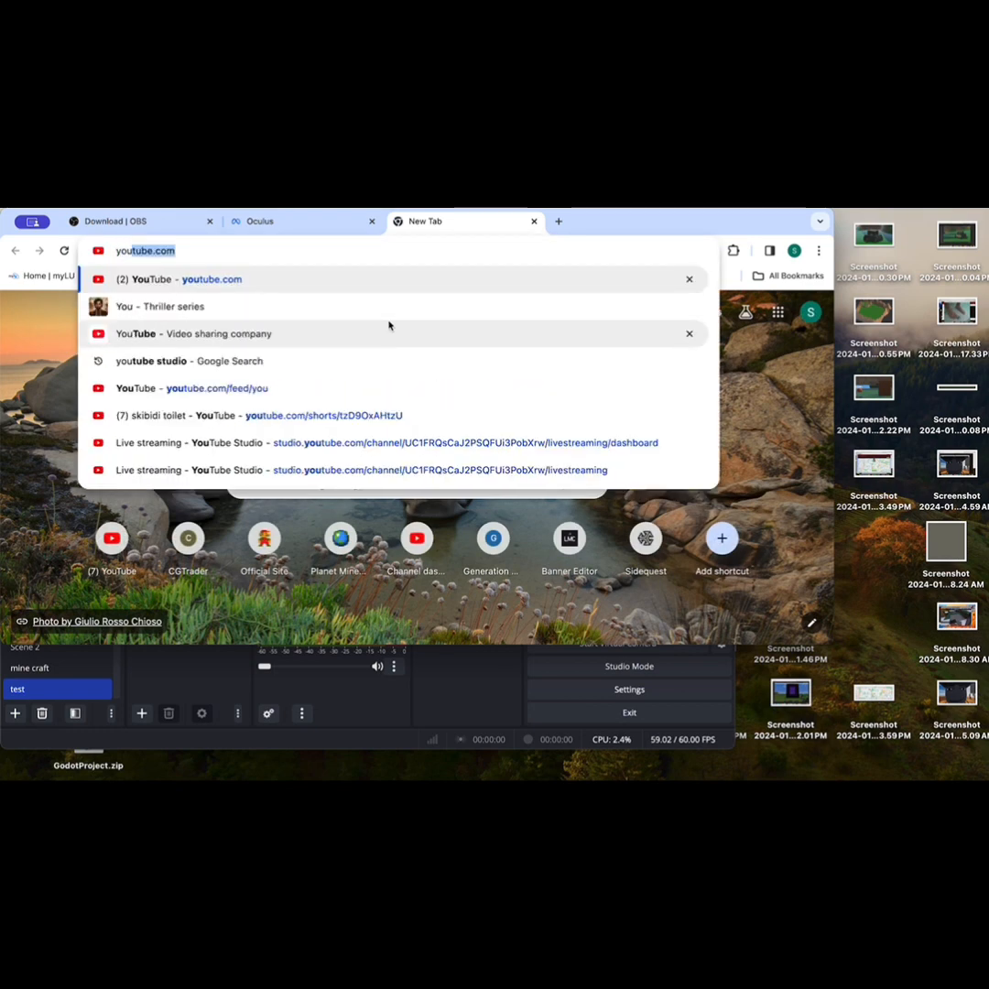
type("tube ")
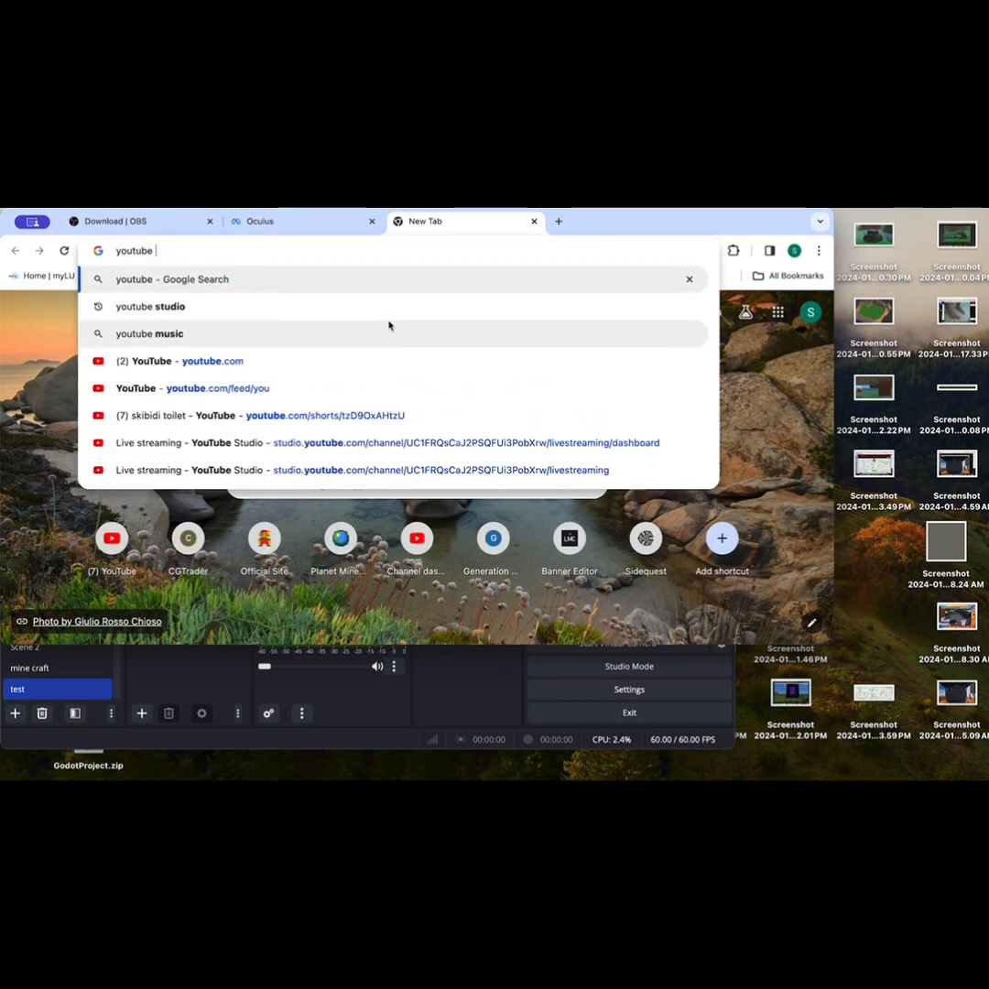
type("st")
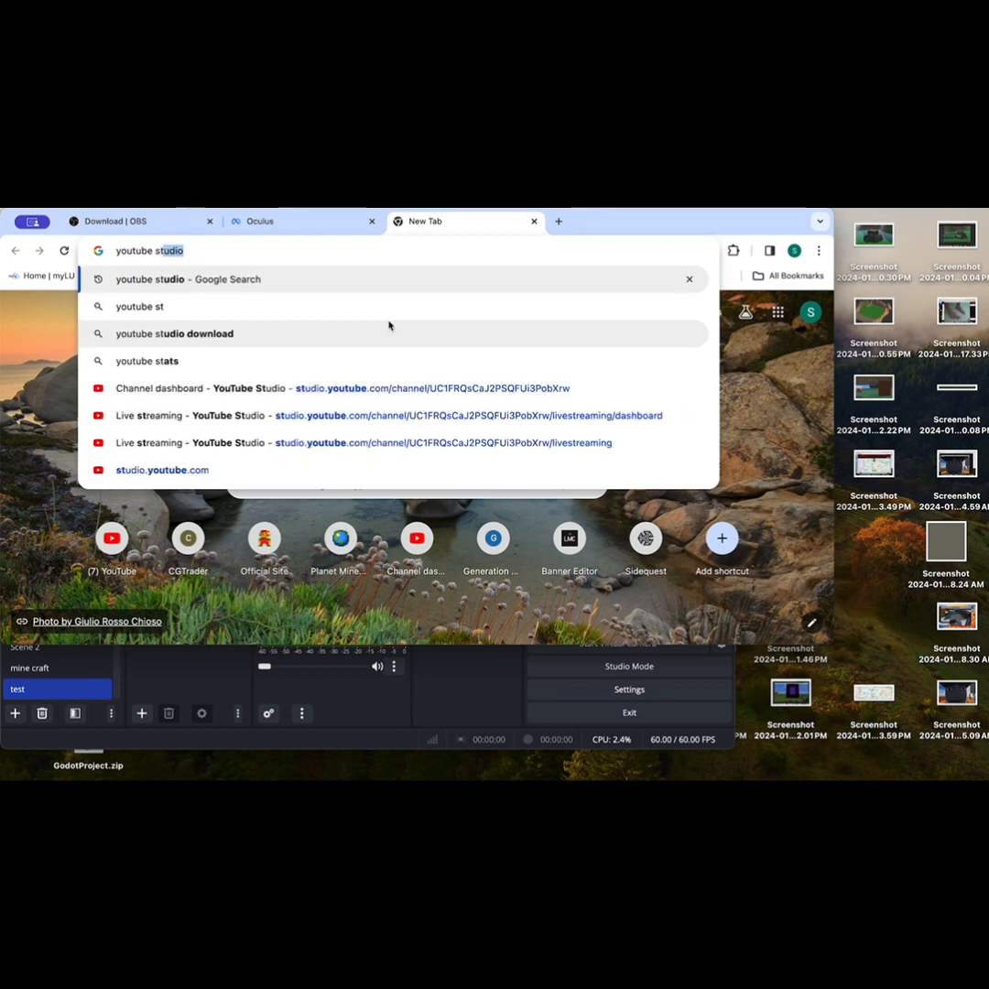
type("udio")
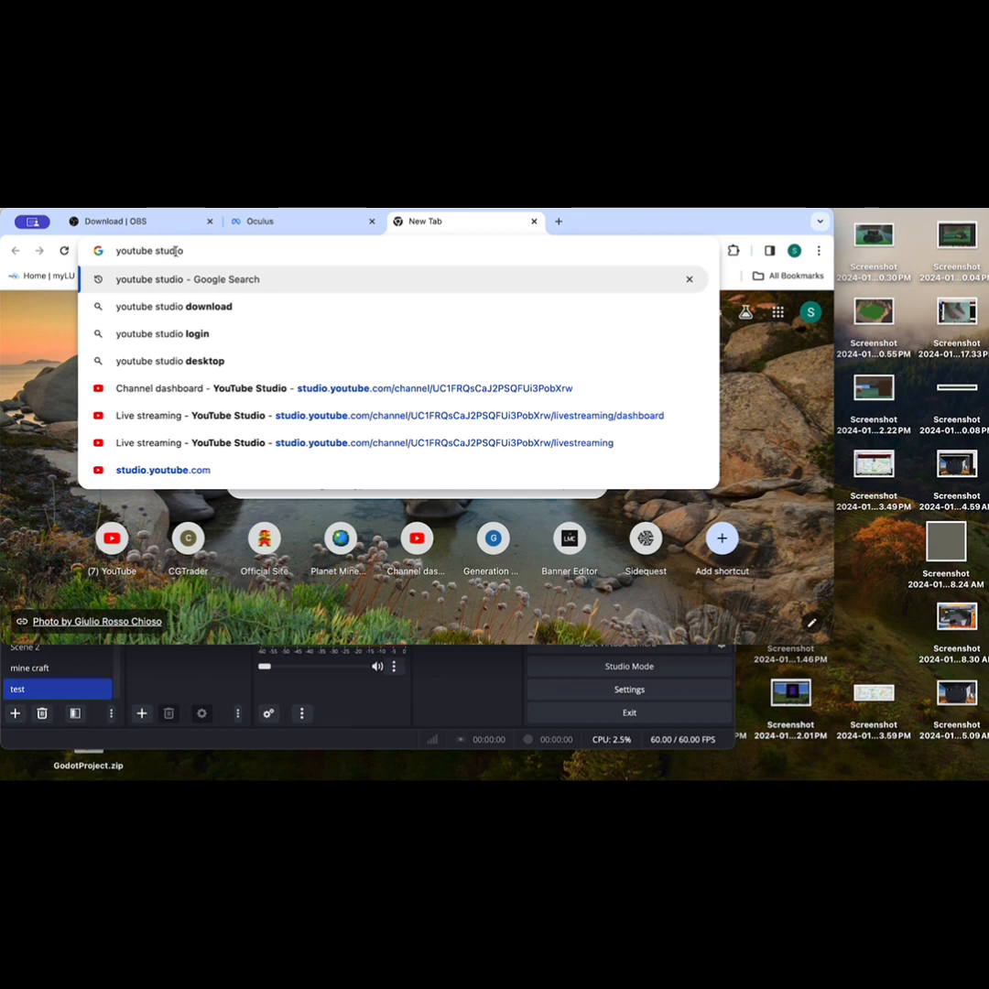
left_click(623, 387)
Step: Open the channel analytics and show the live subscriber count page
scroll(624, 386, "down", 1)
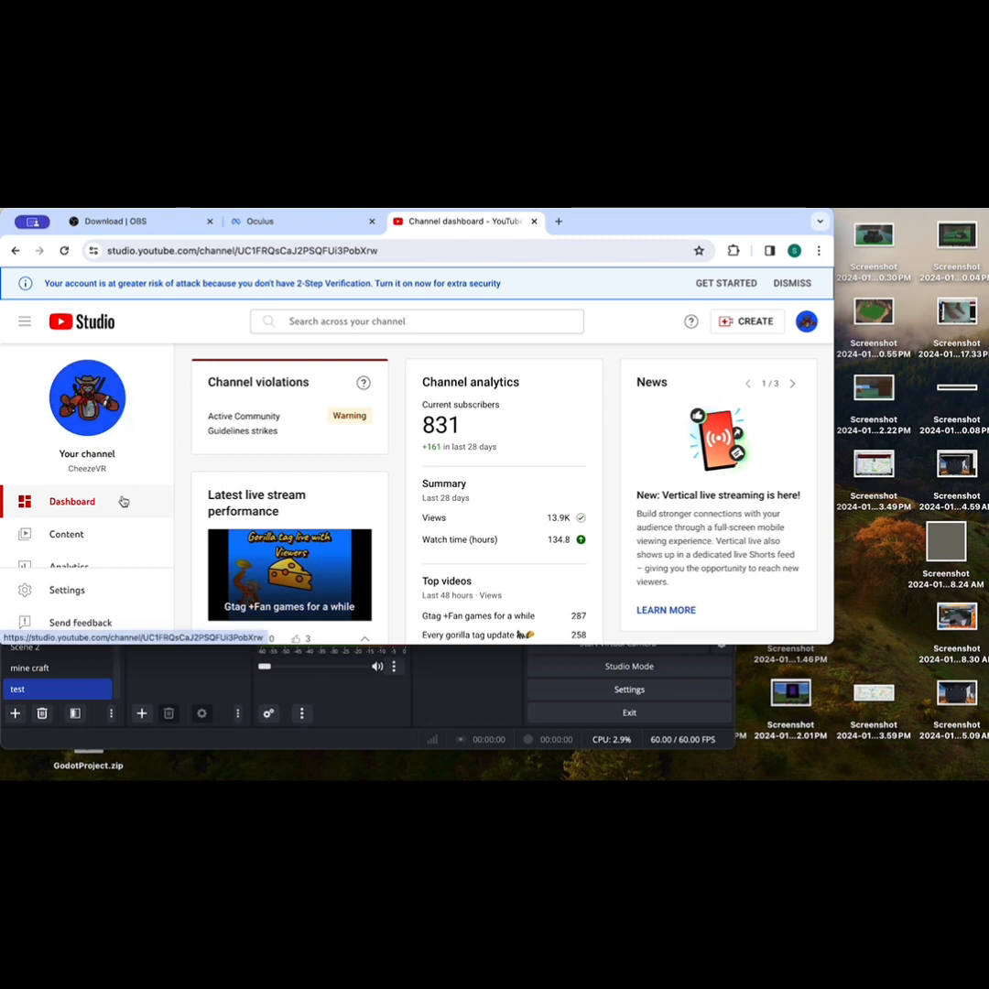
scroll(122, 504, "down", 1)
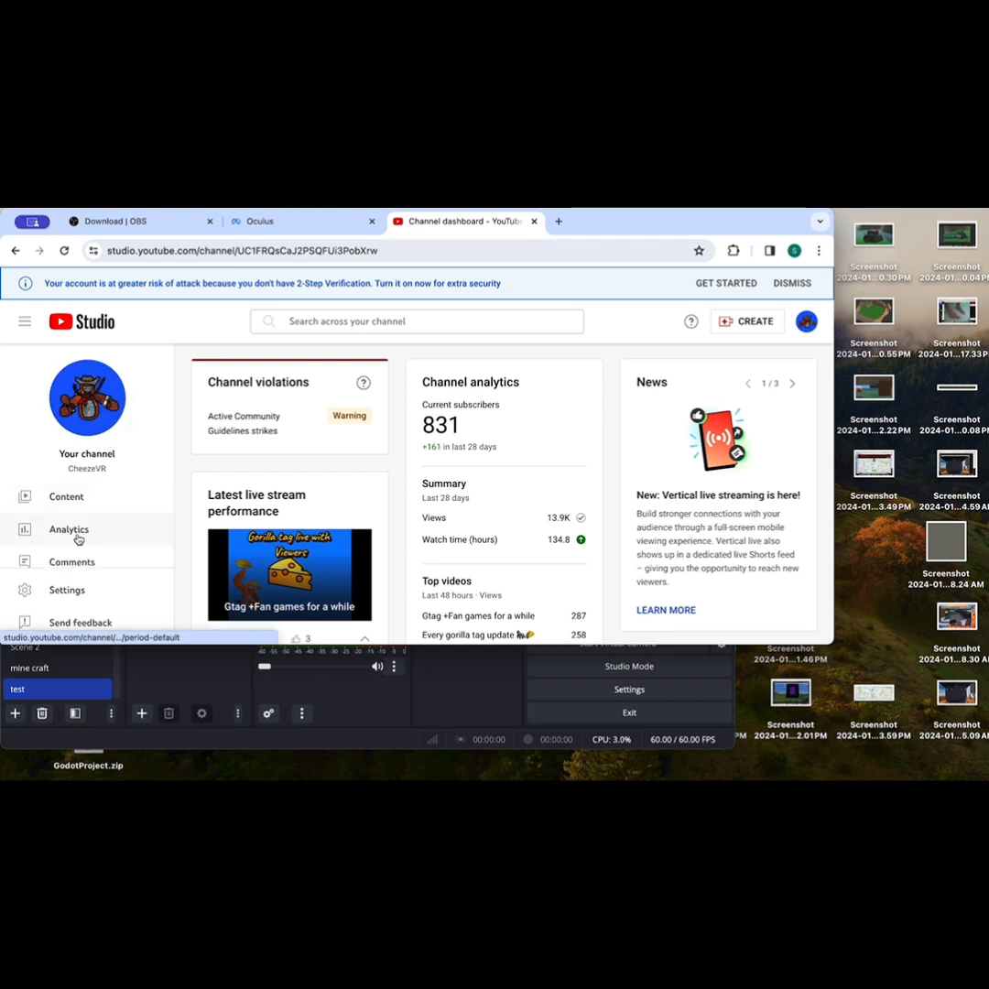
left_click(77, 538)
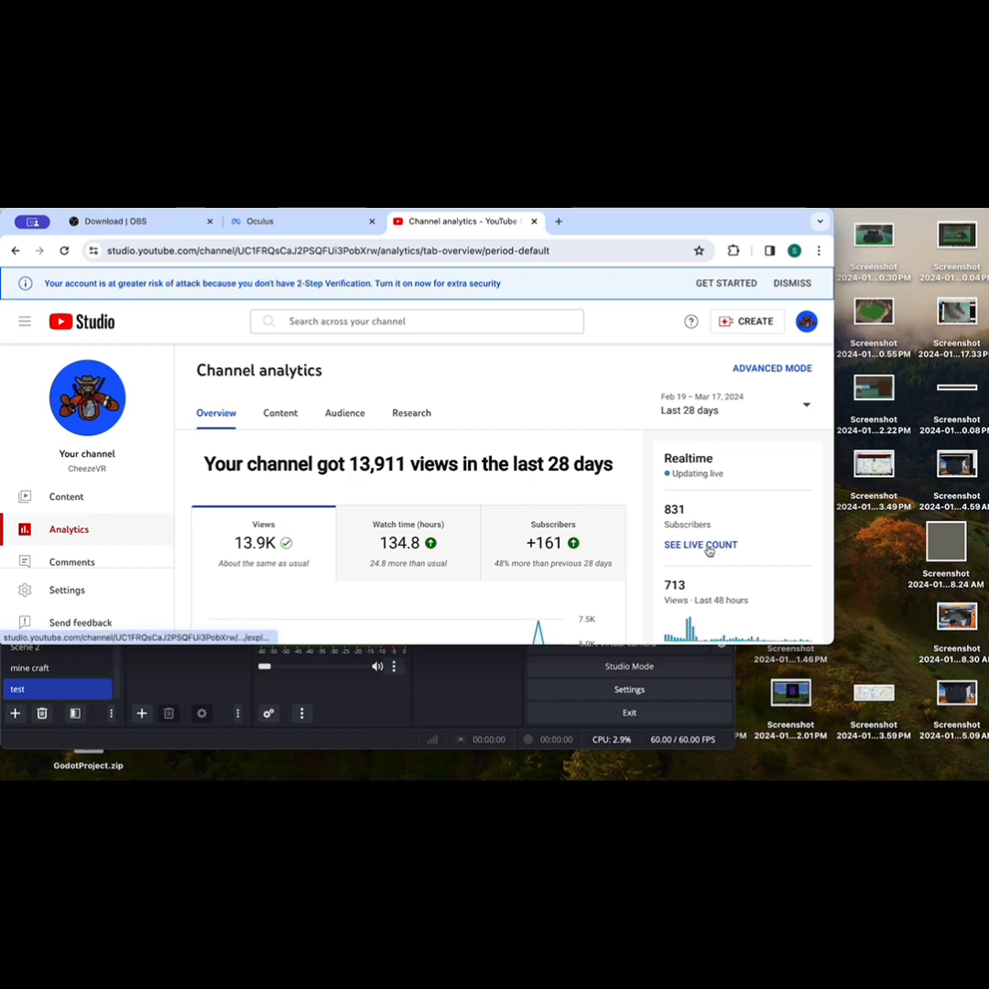
left_click(706, 547)
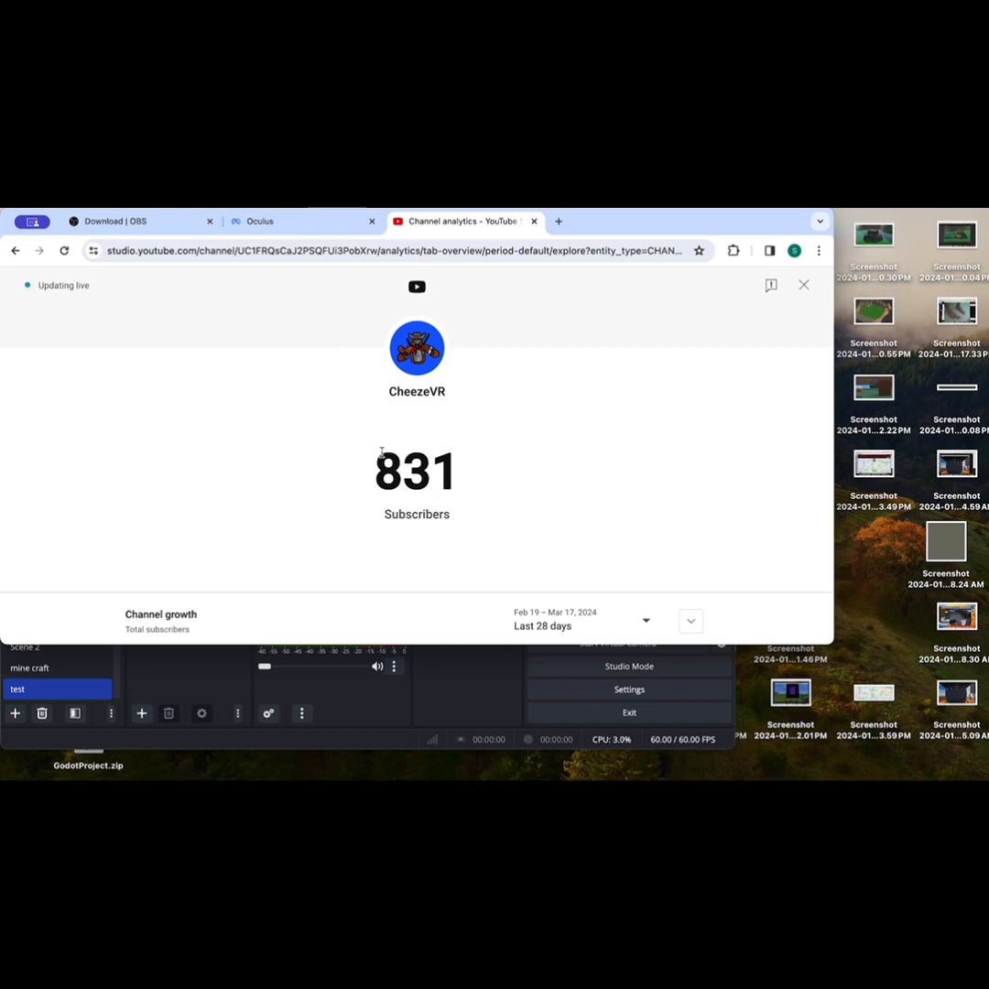
Step: Copy the complete URL of the live subscriber count page
left_click(101, 250)
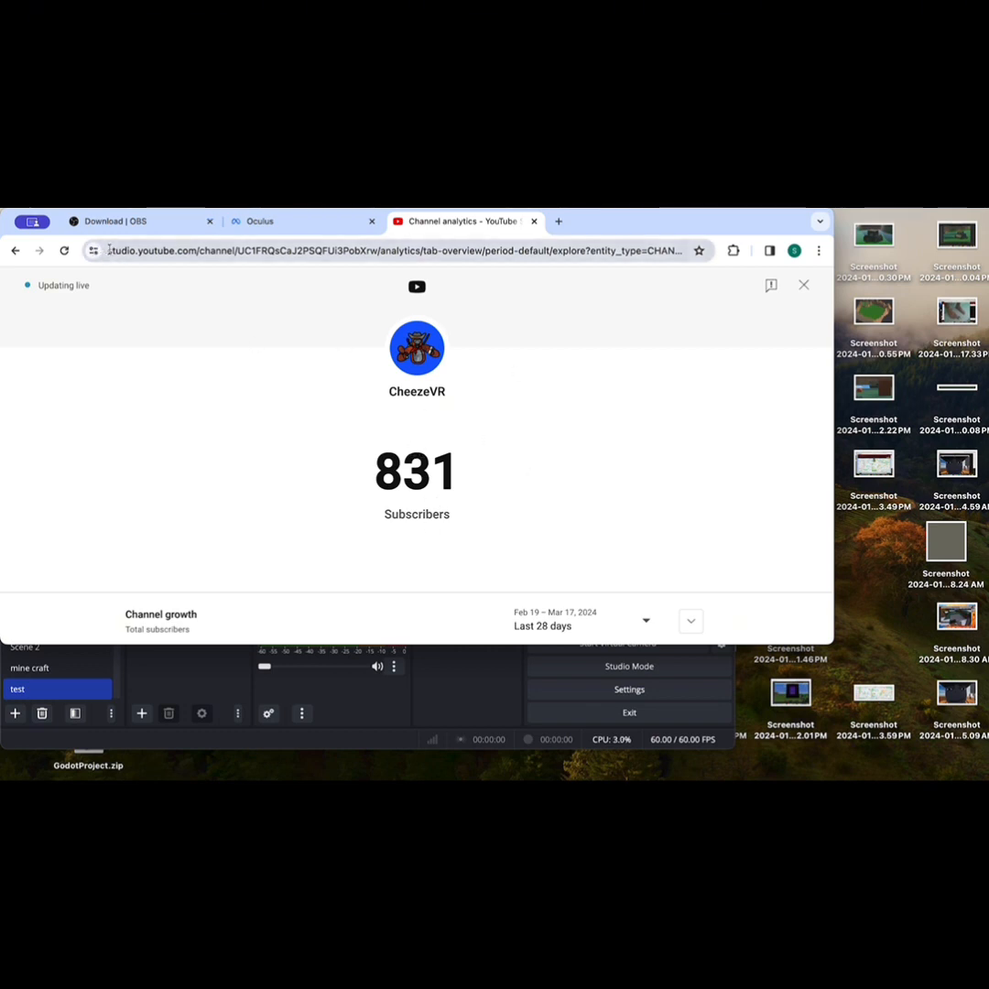
left_click_drag(108, 250, 523, 266)
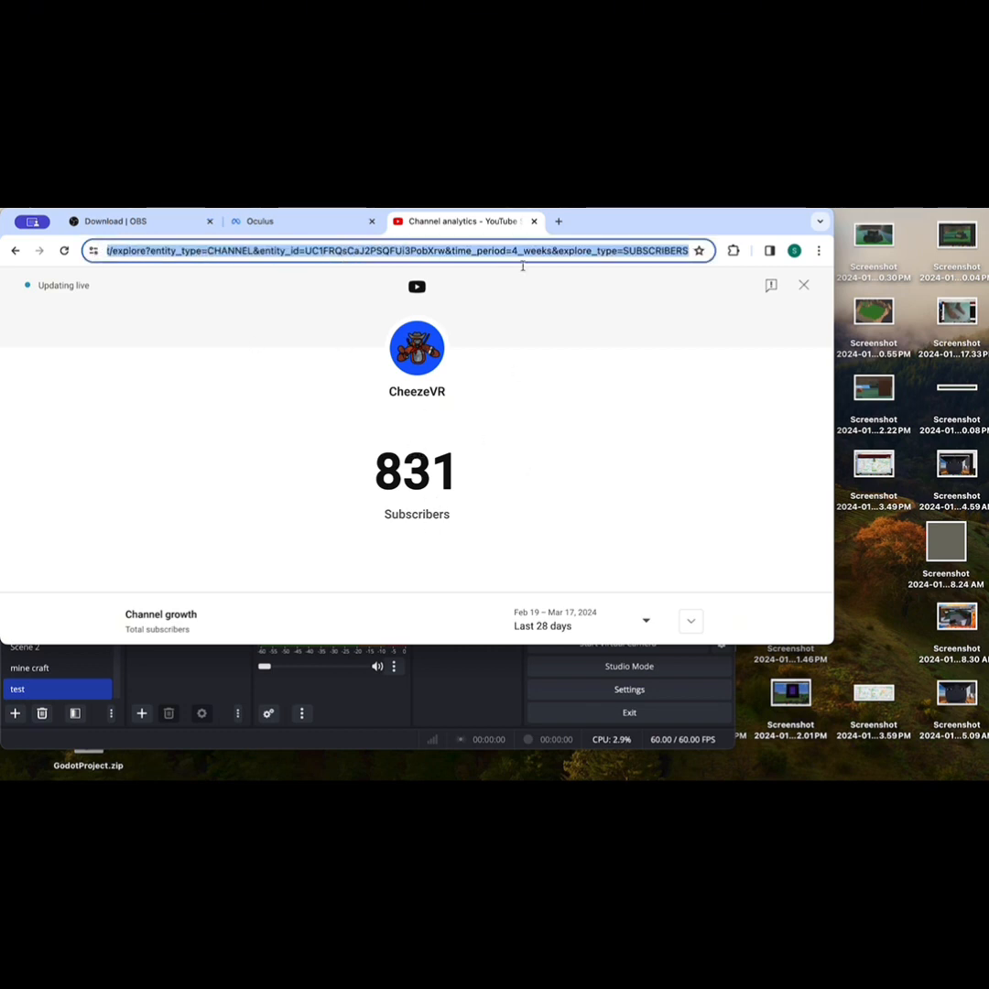
right_click(620, 250)
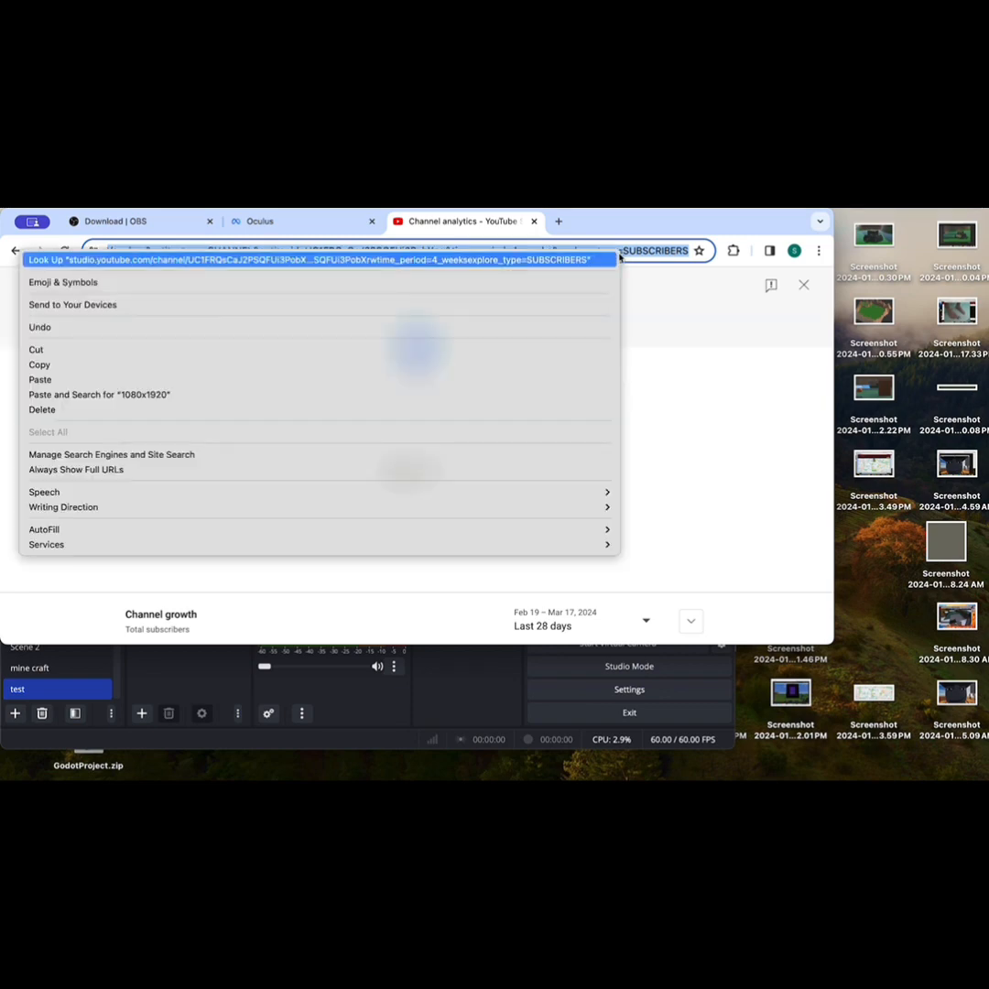
left_click(242, 364)
Step: Return to OBS and add a new Browser source named "sub count 3" to the test scene
left_click(223, 687)
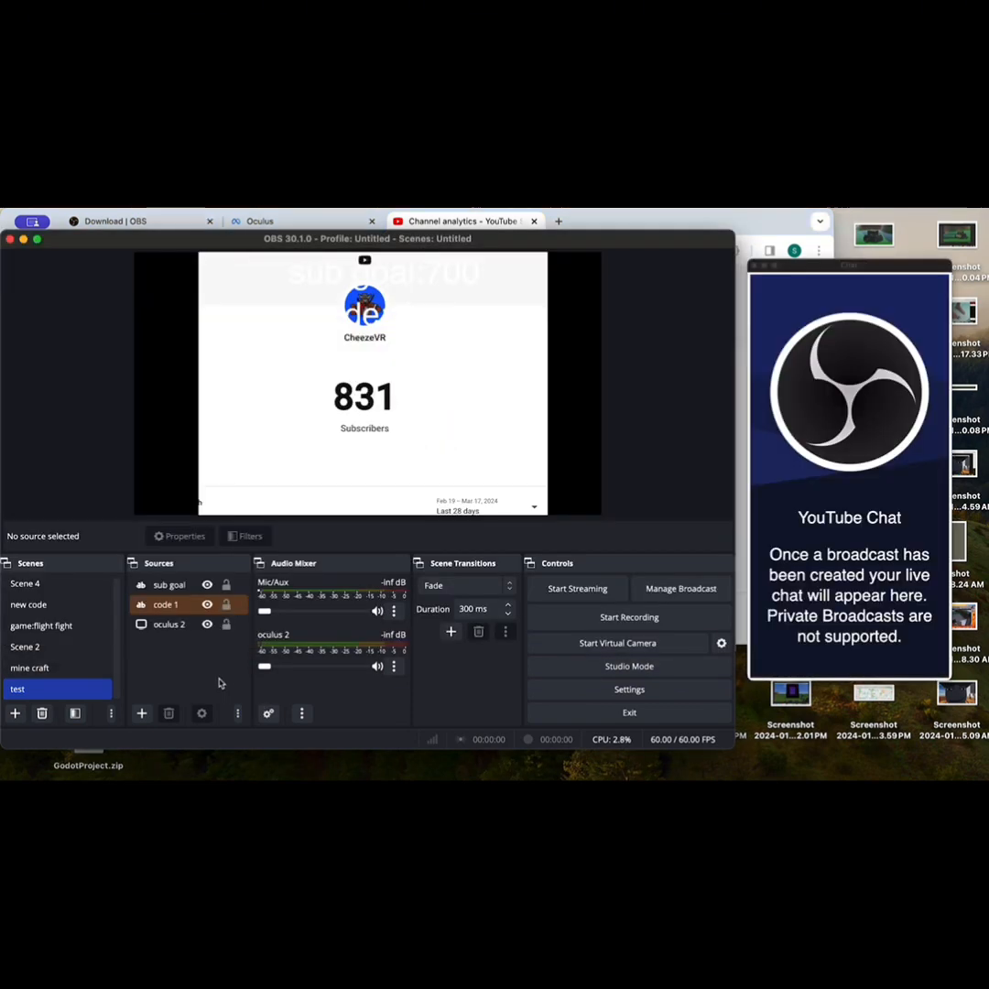
left_click(141, 713)
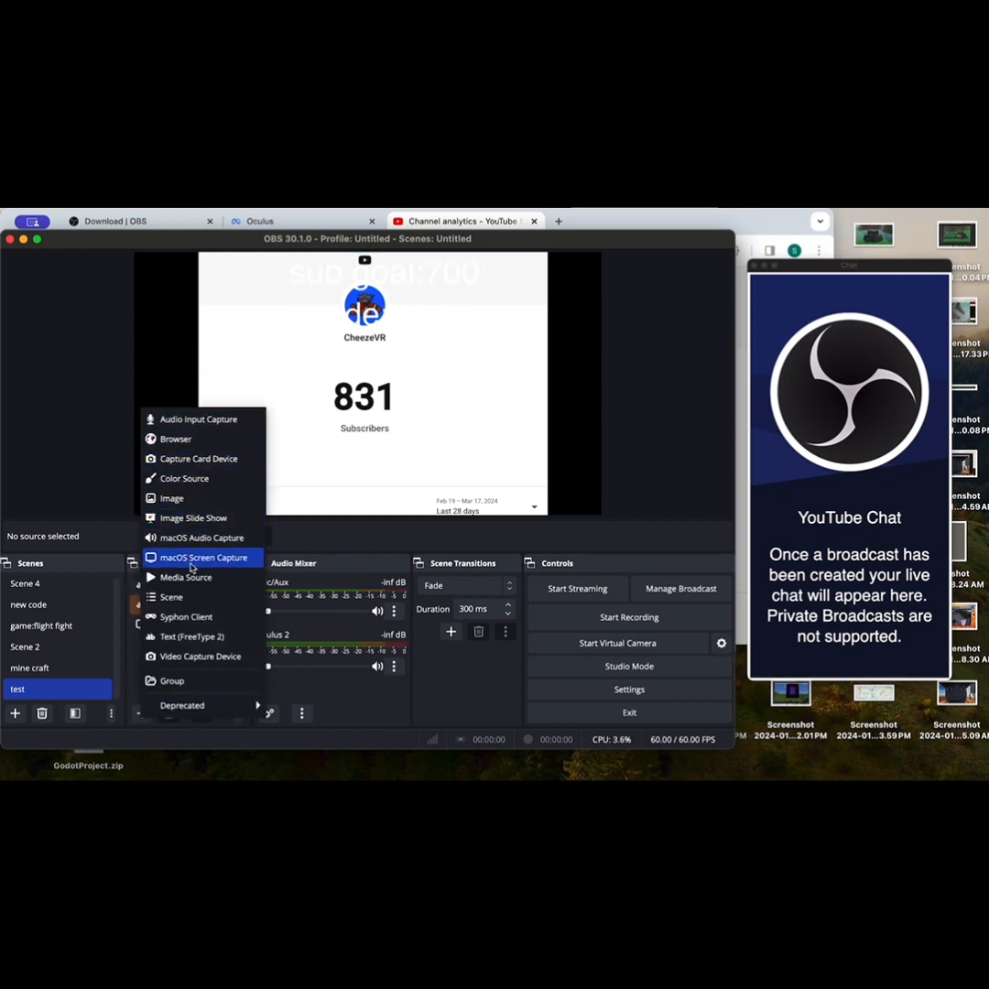
left_click(184, 440)
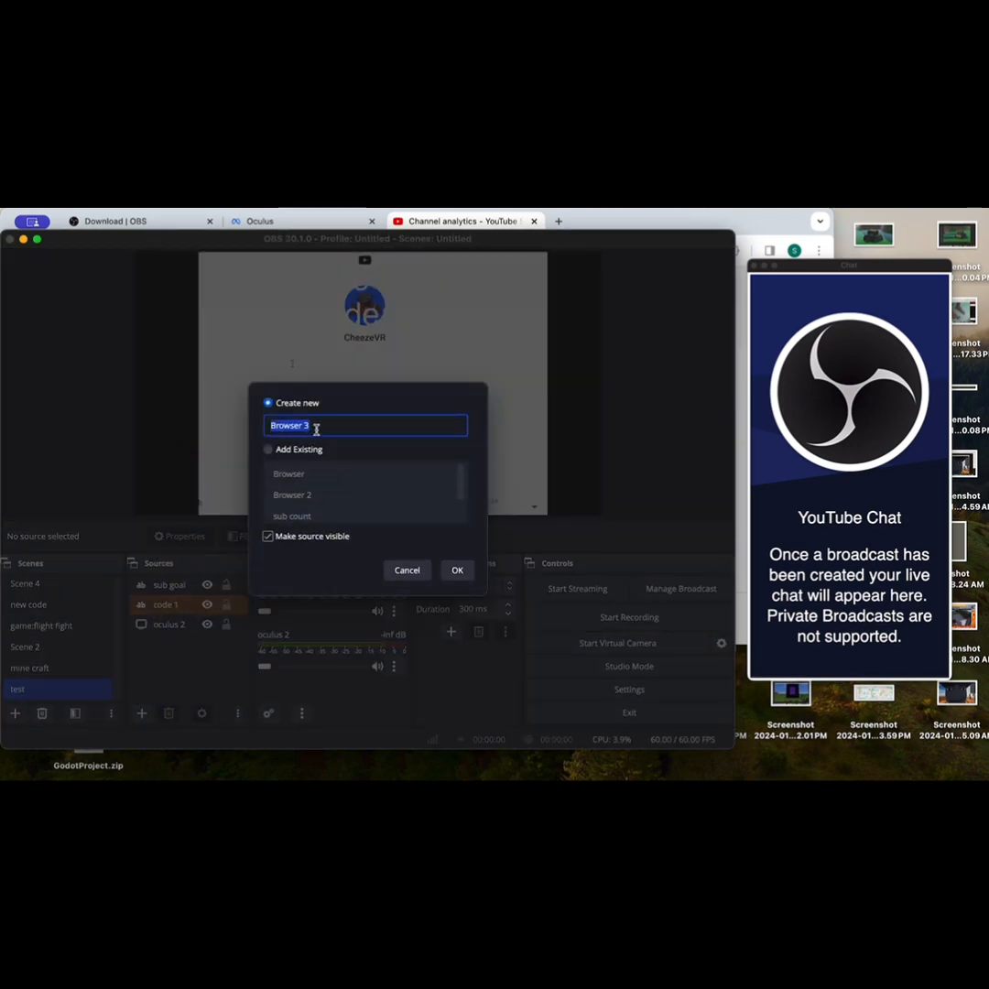
key("BackSpace")
type("sub count 3")
left_click(456, 569)
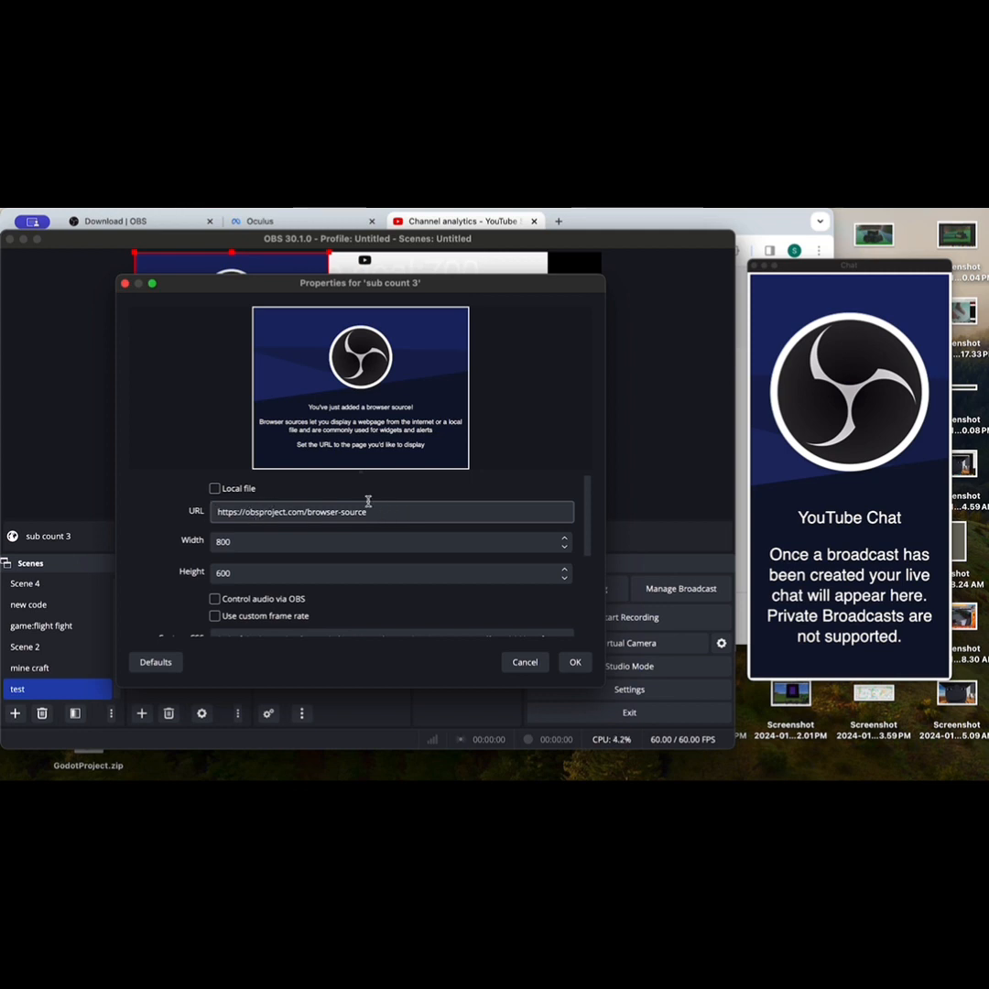
Step: Replace the browser source's default URL with the copied subscriber count link and accept its properties
left_click_drag(388, 512, 174, 510)
key("BackSpace")
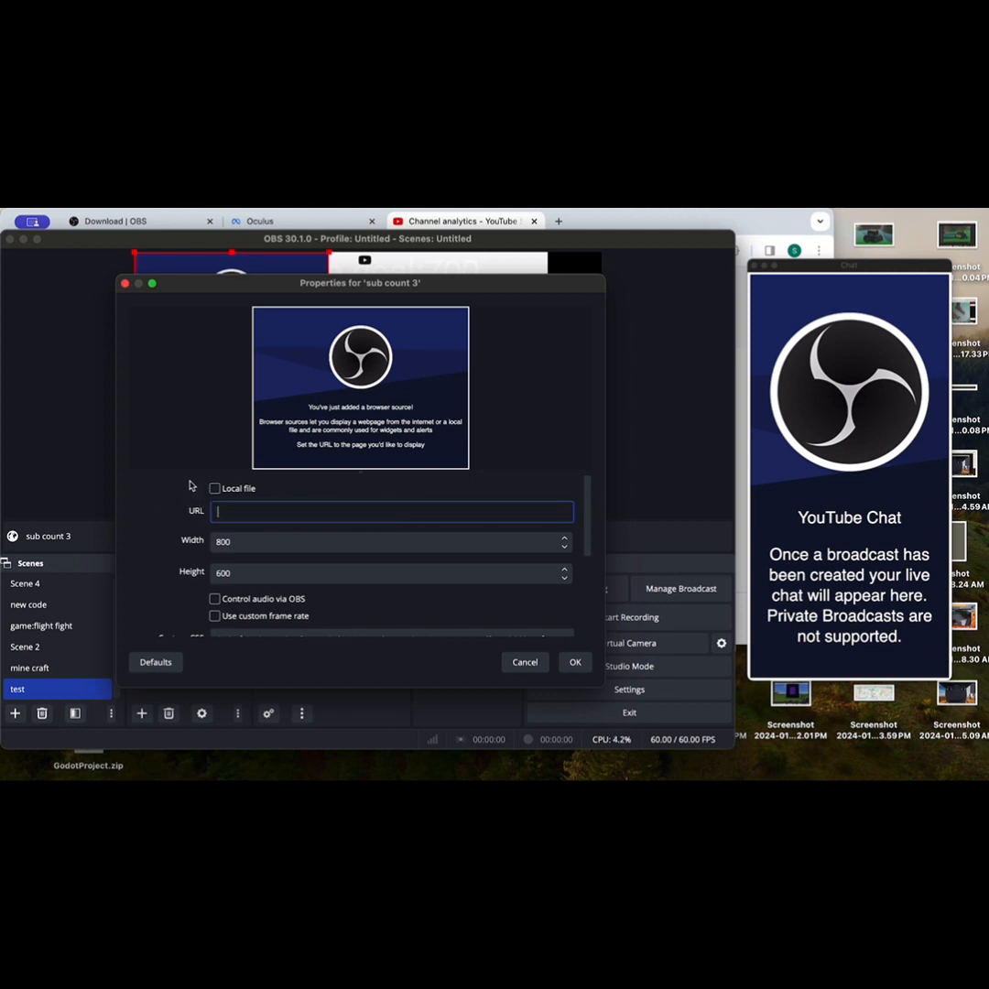
right_click(254, 522)
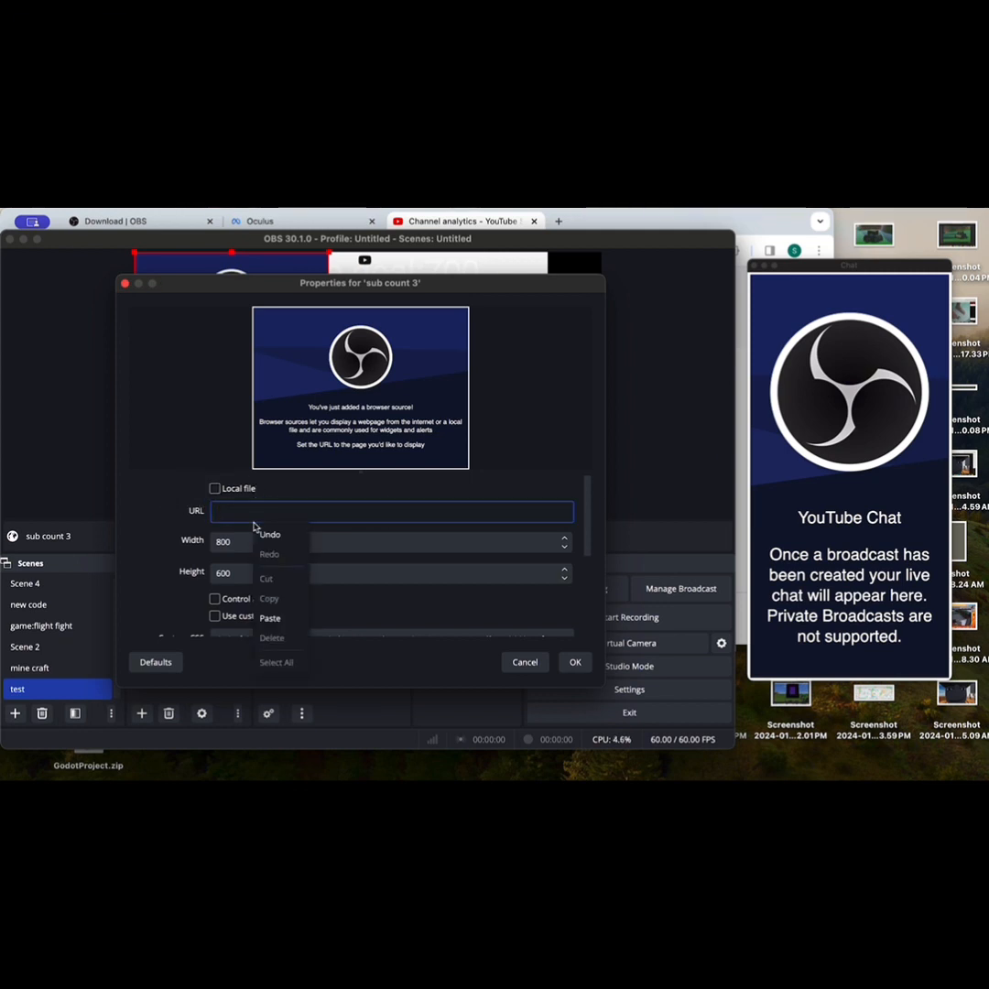
left_click(271, 618)
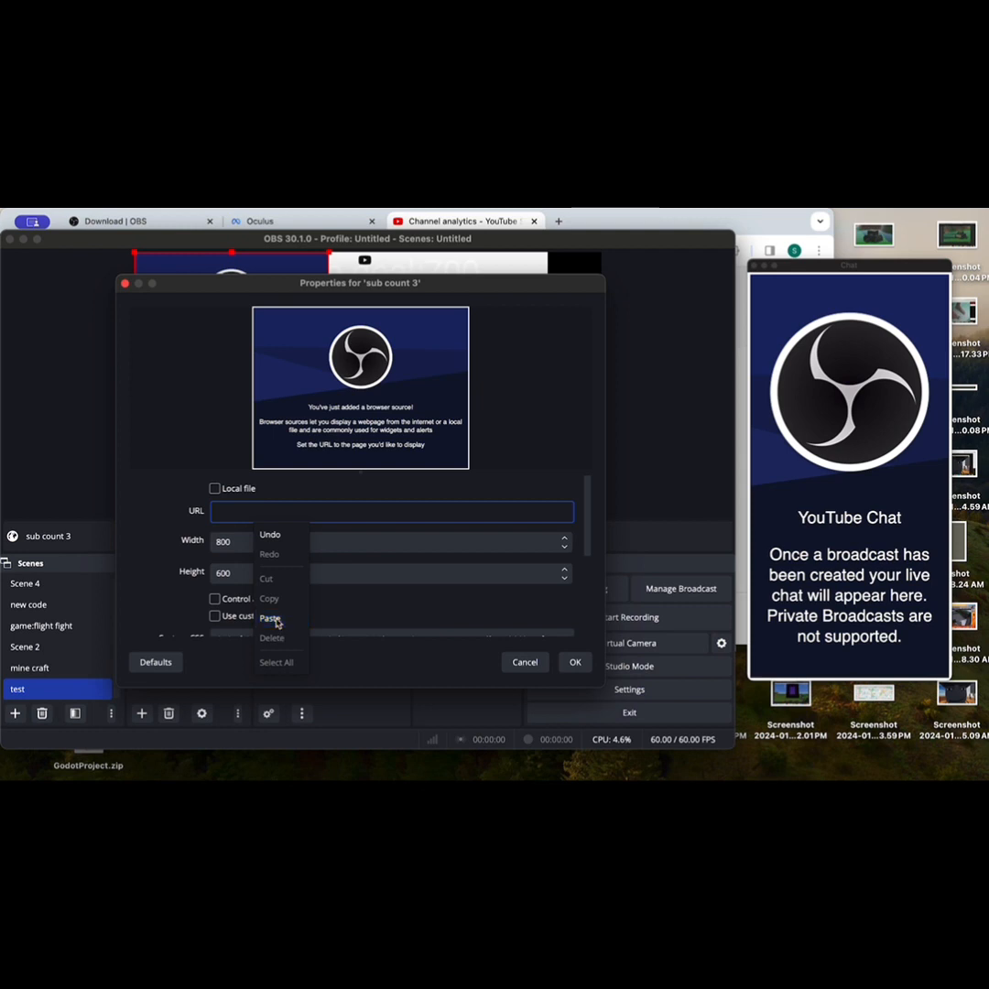
left_click(568, 667)
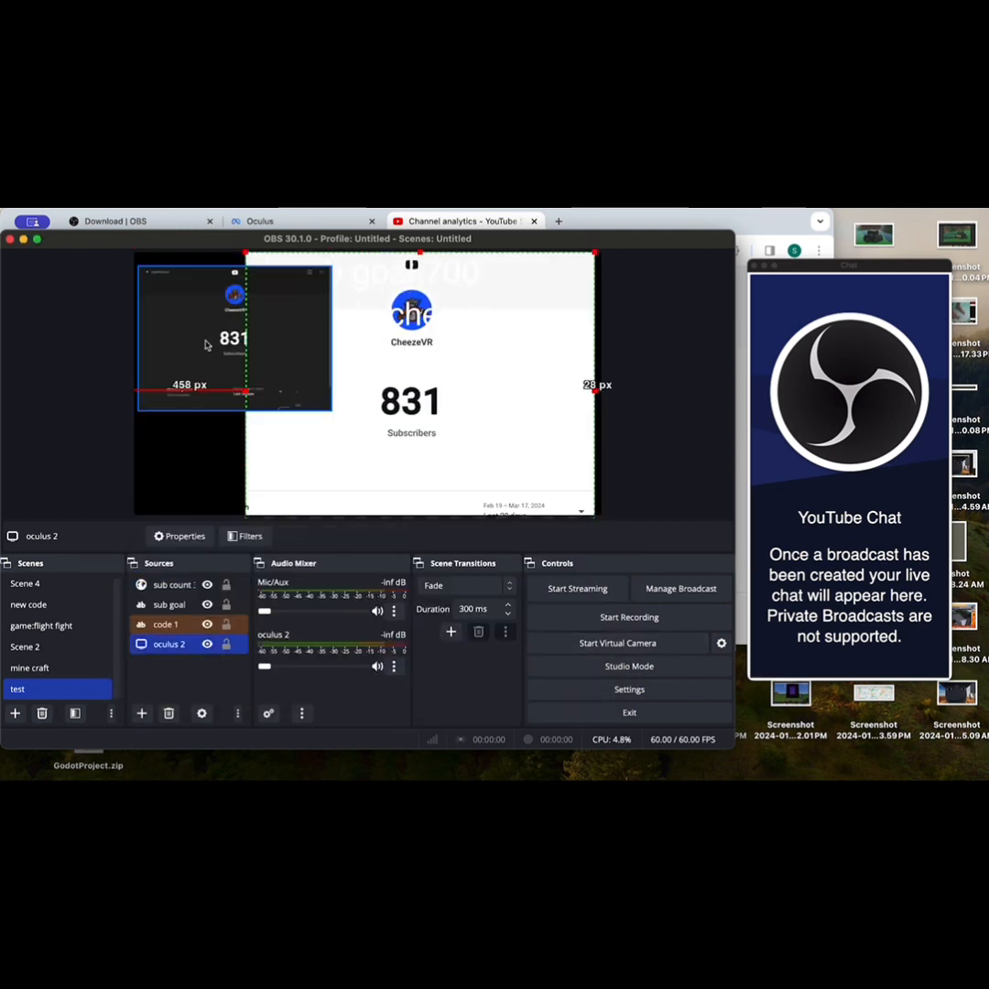
Step: Enlarge the subscriber count source and position it about 213 px from the canvas's left edge and 49 px from its top
mouse_move(208, 344)
left_mouse_down()
mouse_move(221, 320)
mouse_move(207, 322)
mouse_move(212, 343)
left_mouse_up()
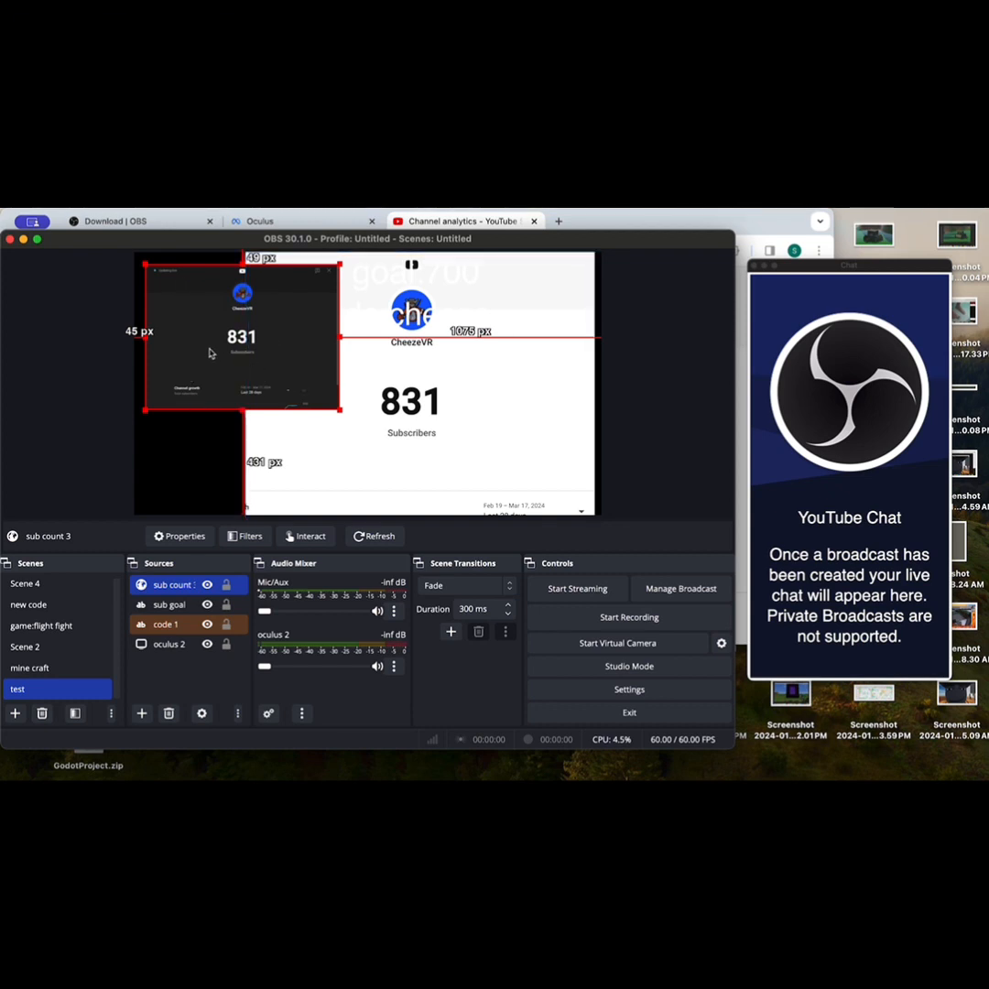
left_click_drag(210, 353, 251, 353)
left_click_drag(381, 411, 440, 457)
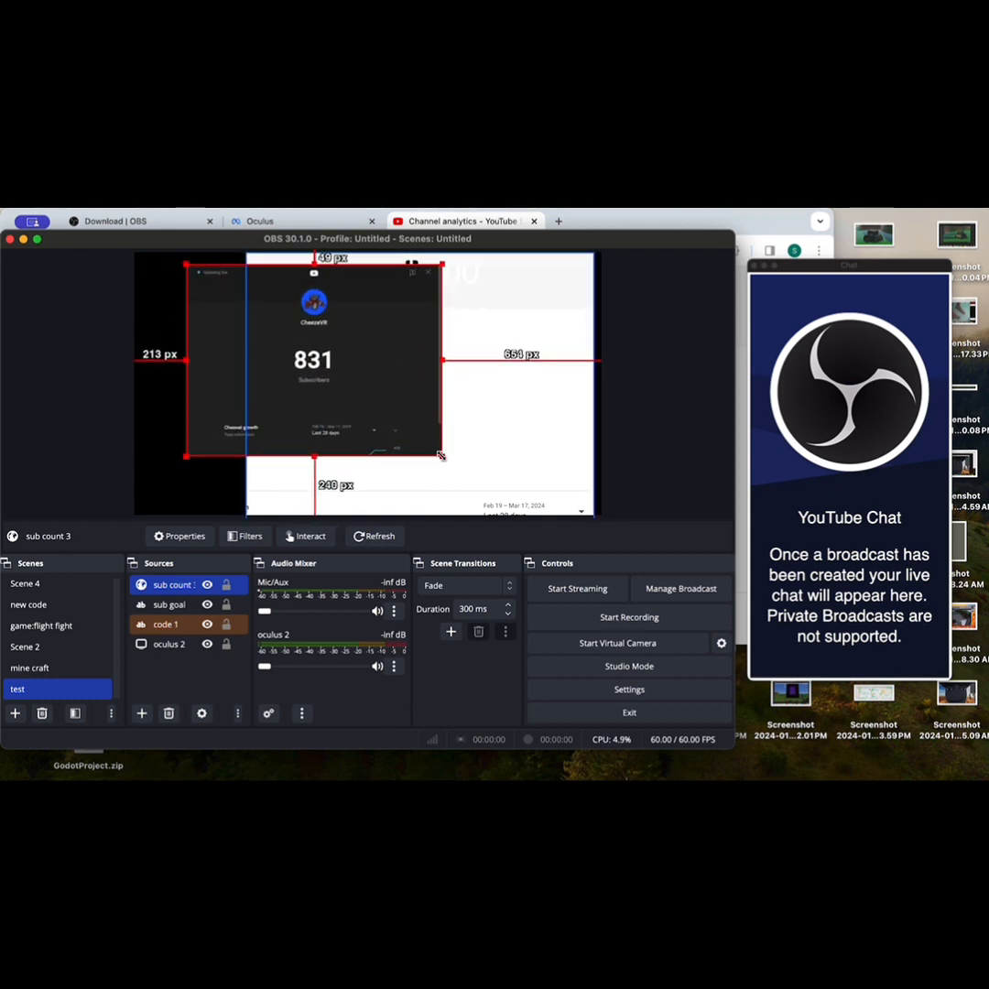
Step: Open the interaction window for the "sub count 3" browser source and close it again
right_click(191, 591)
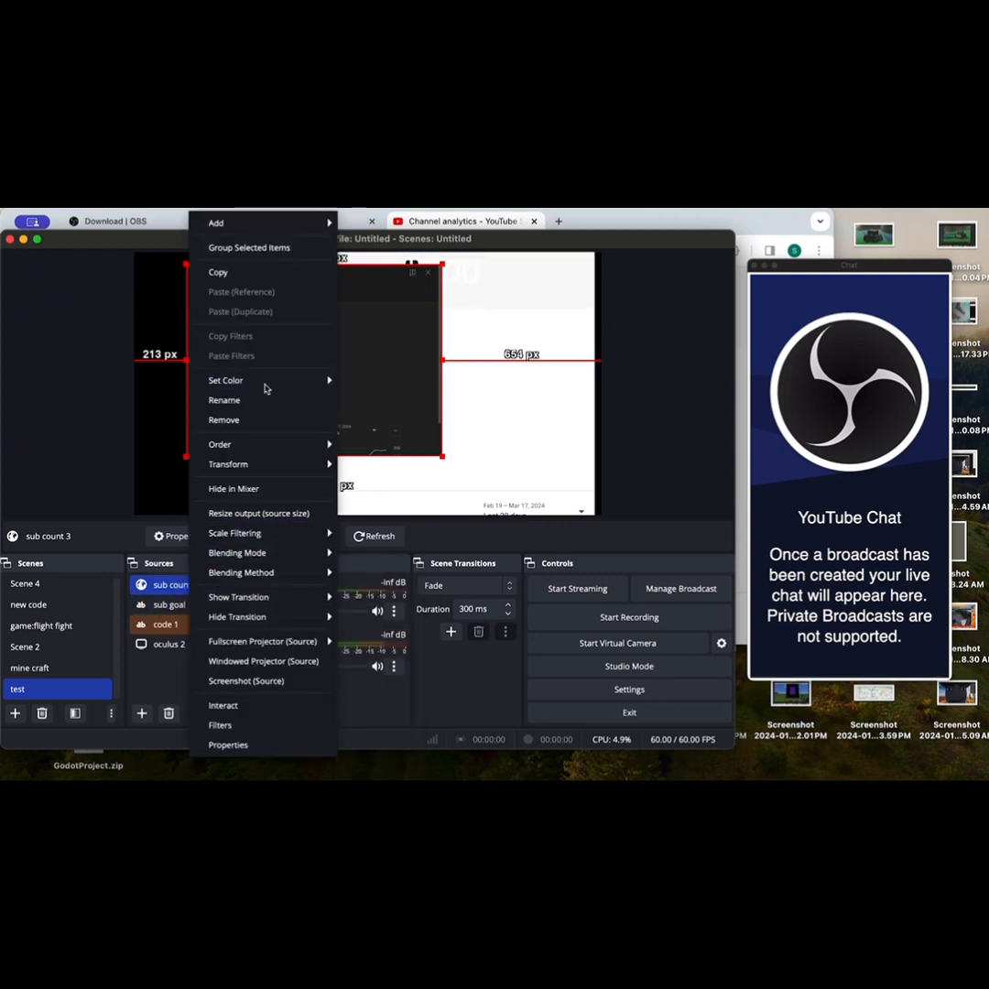
mouse_move(280, 619)
left_click(261, 708)
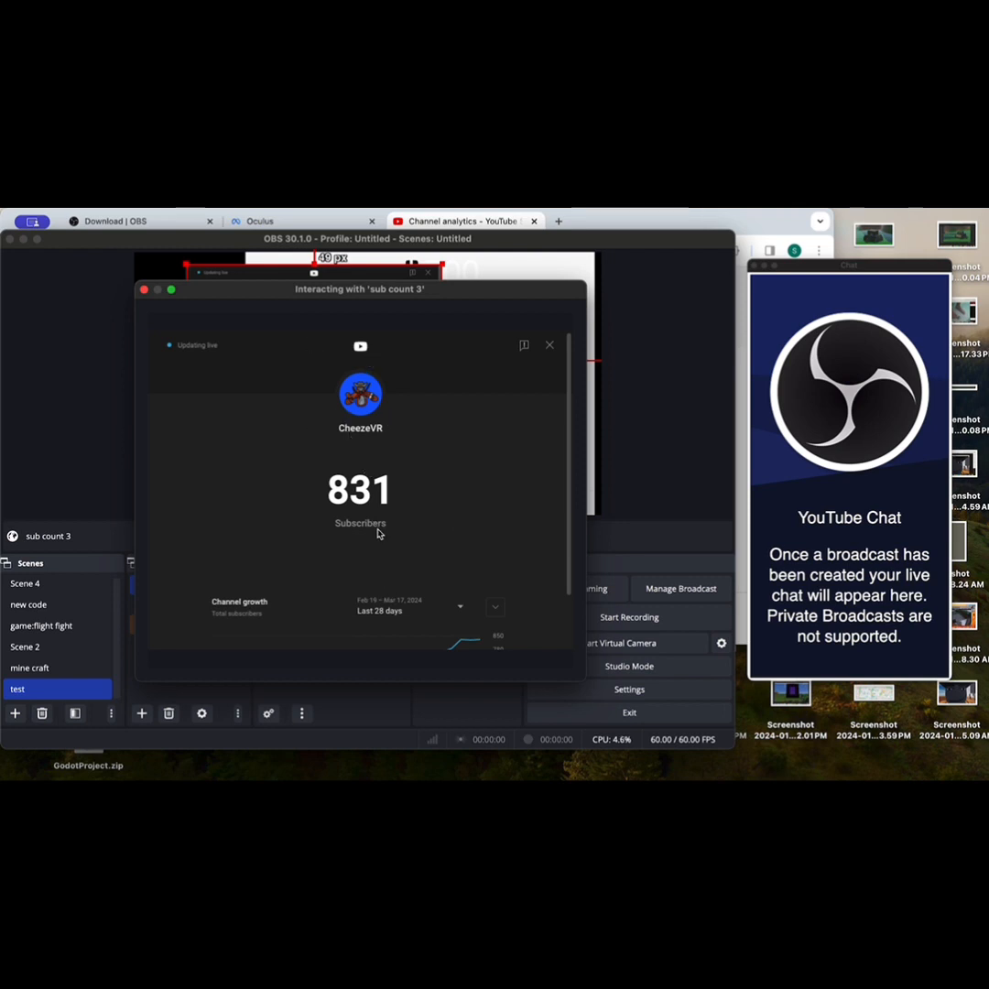
left_click(144, 291)
Step: Move the subscriber count into the canvas's upper-left corner and, with the casting page showing, shift "oculus 2" left toward the canvas's centre
left_click_drag(383, 375, 328, 362)
left_click(511, 444)
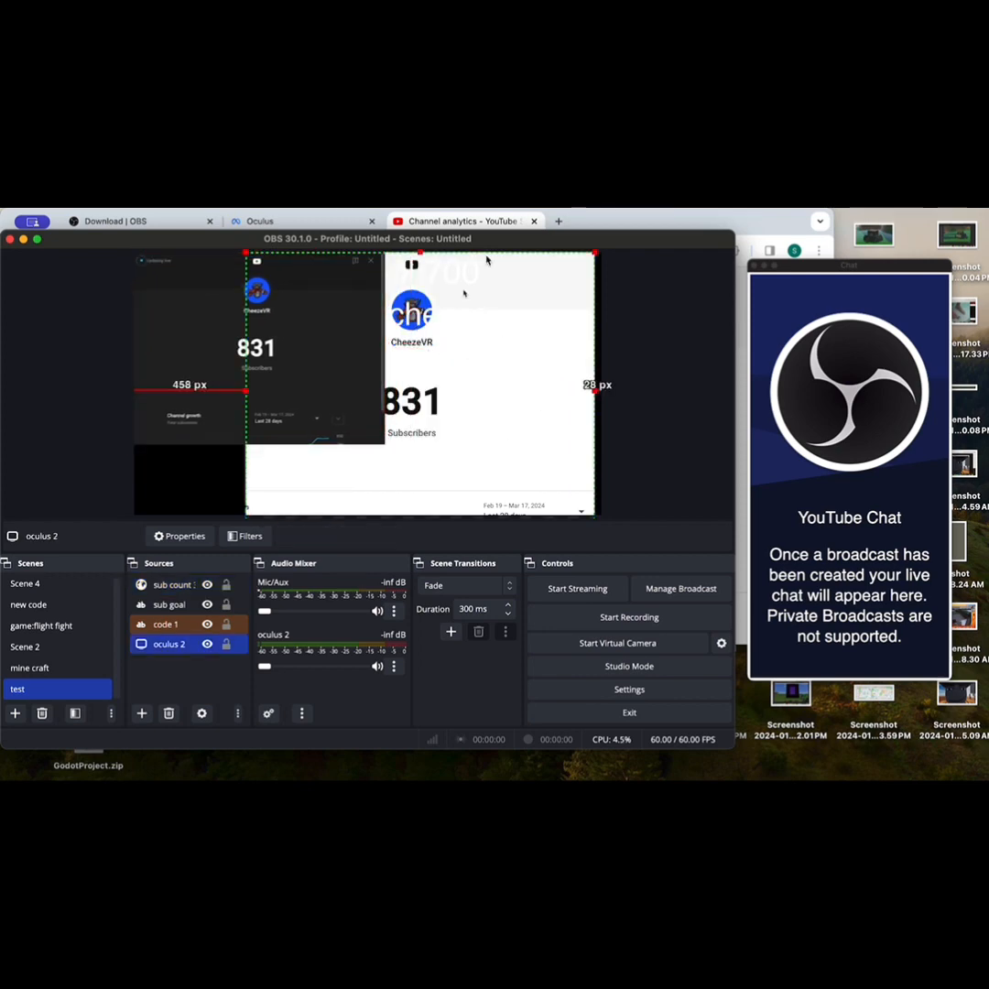
left_click(330, 225)
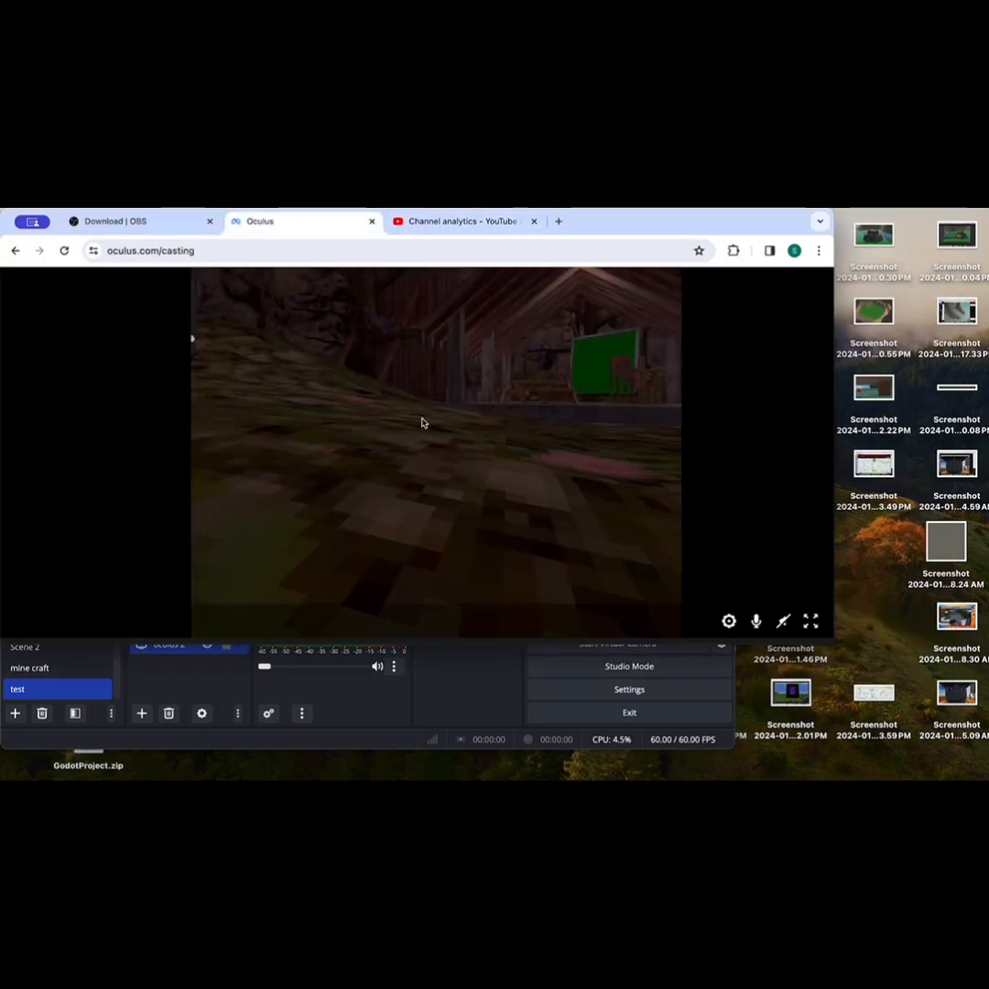
left_click(469, 717)
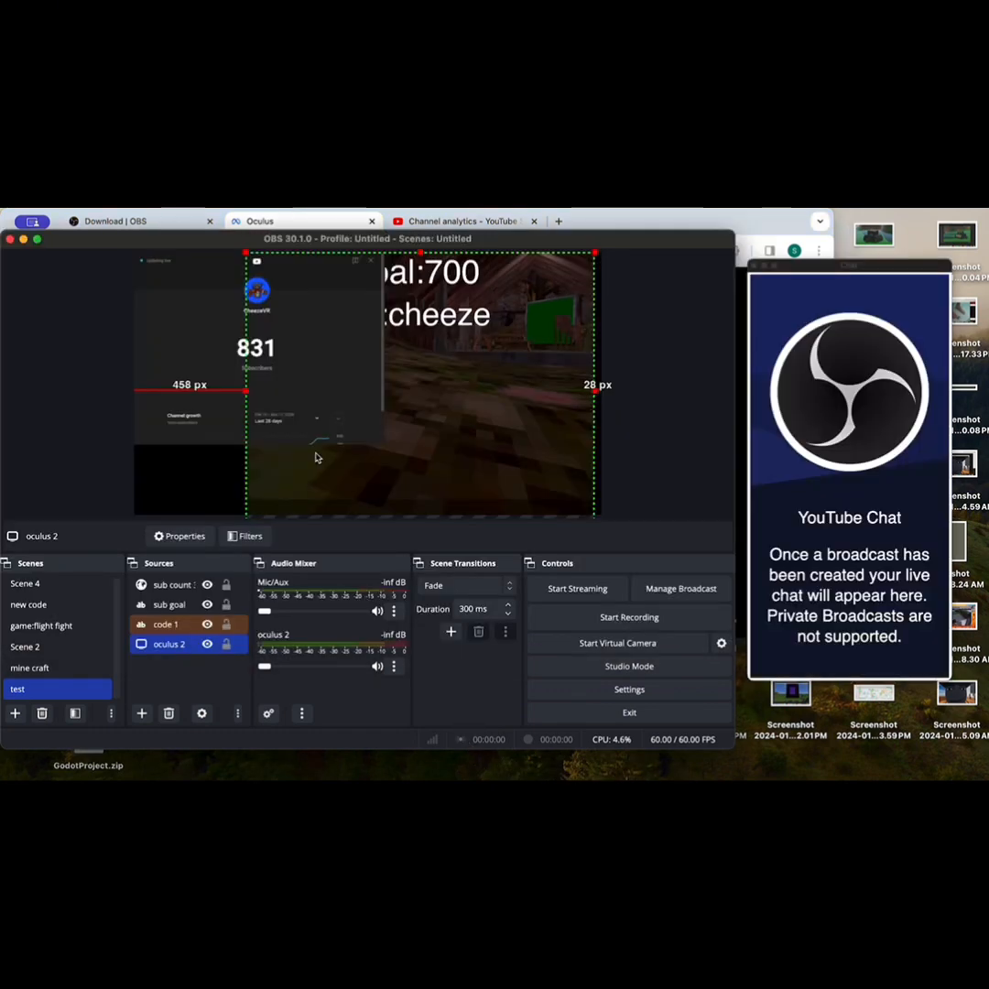
left_click_drag(526, 465, 485, 459)
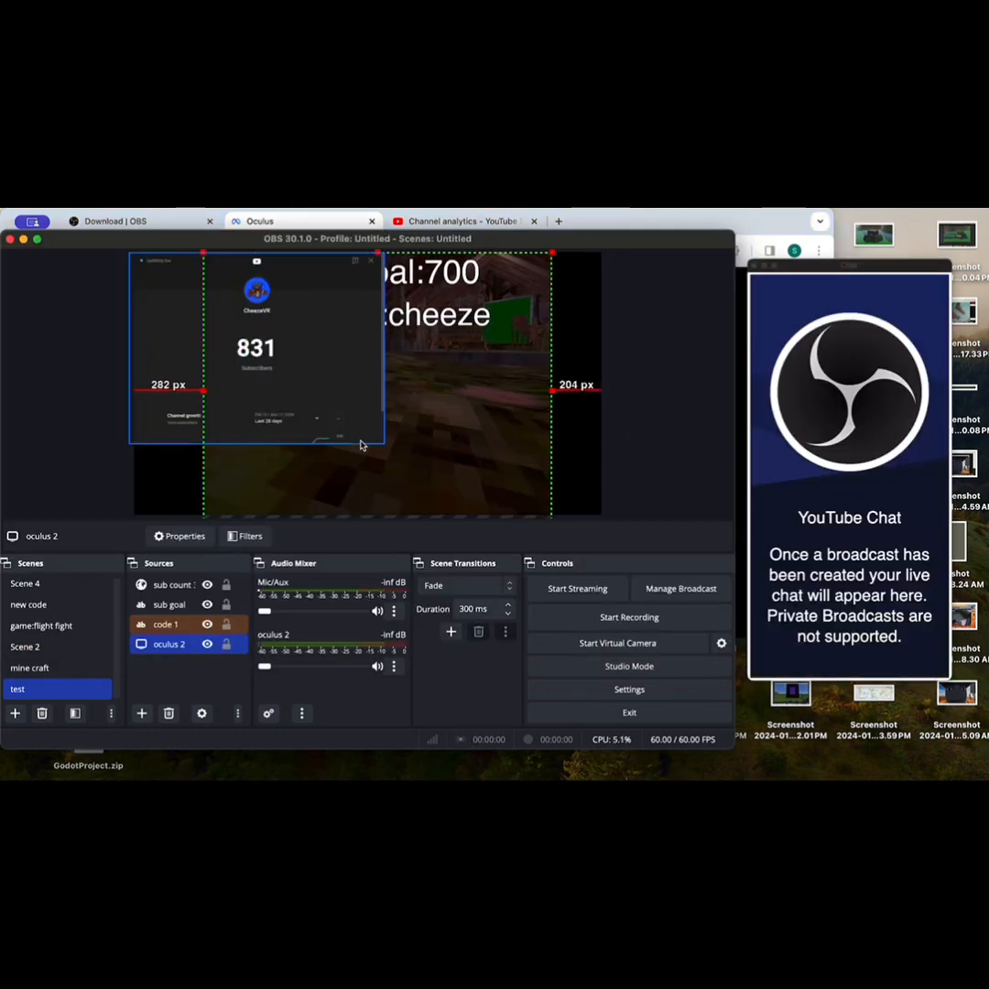
left_click_drag(343, 398, 279, 386)
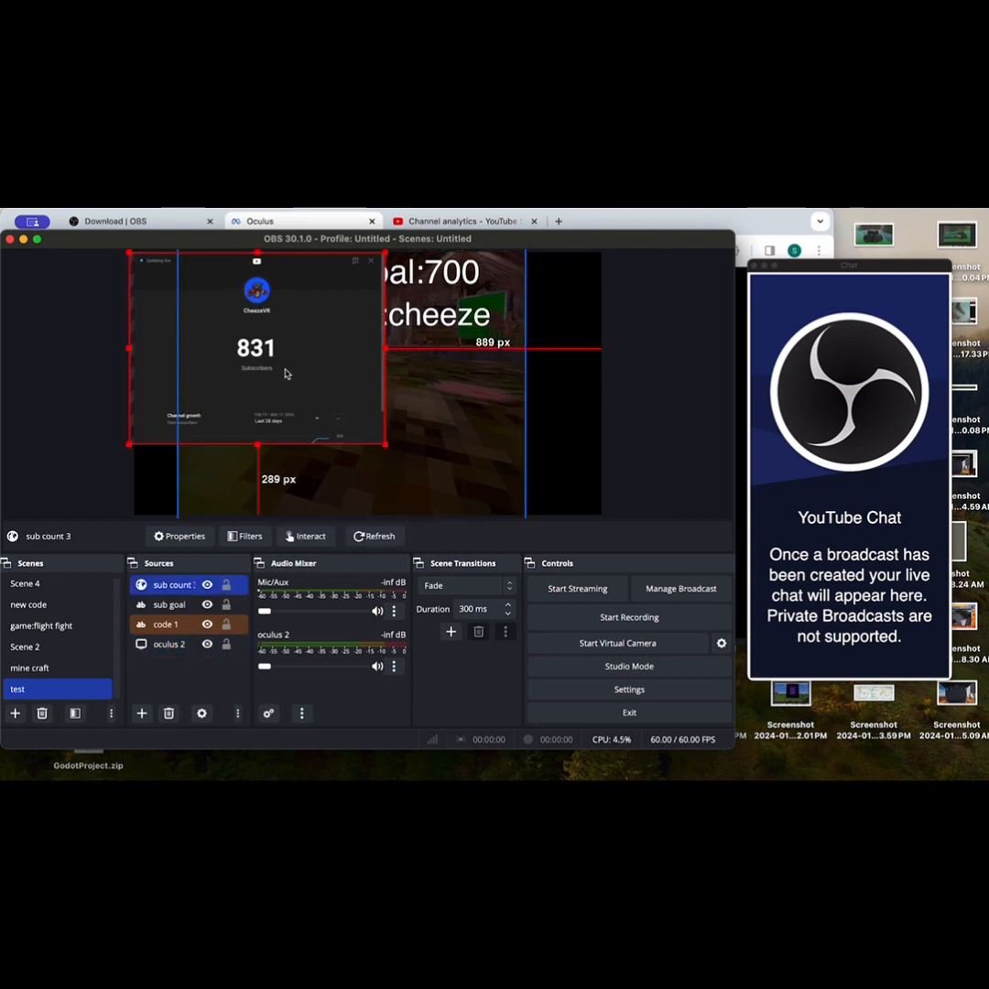
Step: Crop "sub count 3" to the number and its Subscribers label, and place it about 595 px from the canvas's left edge and 350 px from its top
left_click(279, 368)
left_click_drag(257, 444, 256, 375)
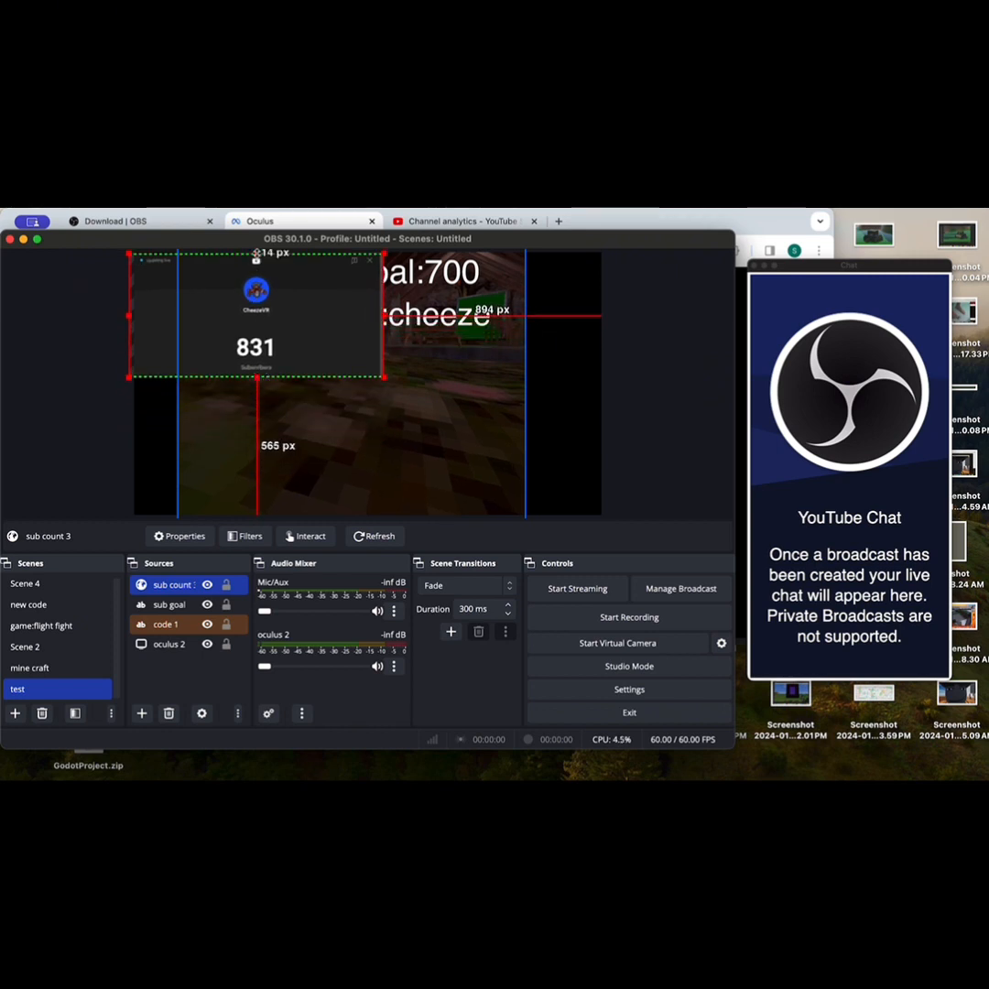
left_click_drag(259, 251, 239, 328)
left_click_drag(384, 354, 294, 355)
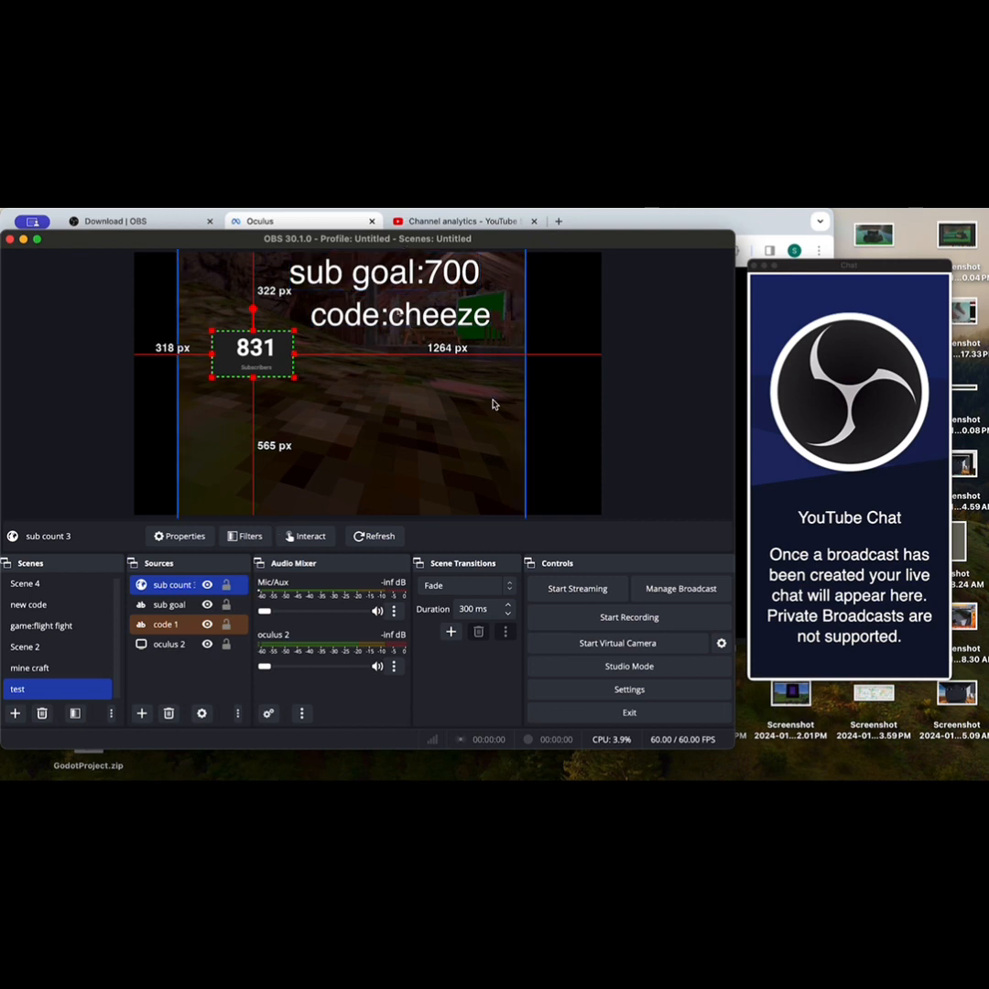
left_click_drag(279, 362, 347, 369)
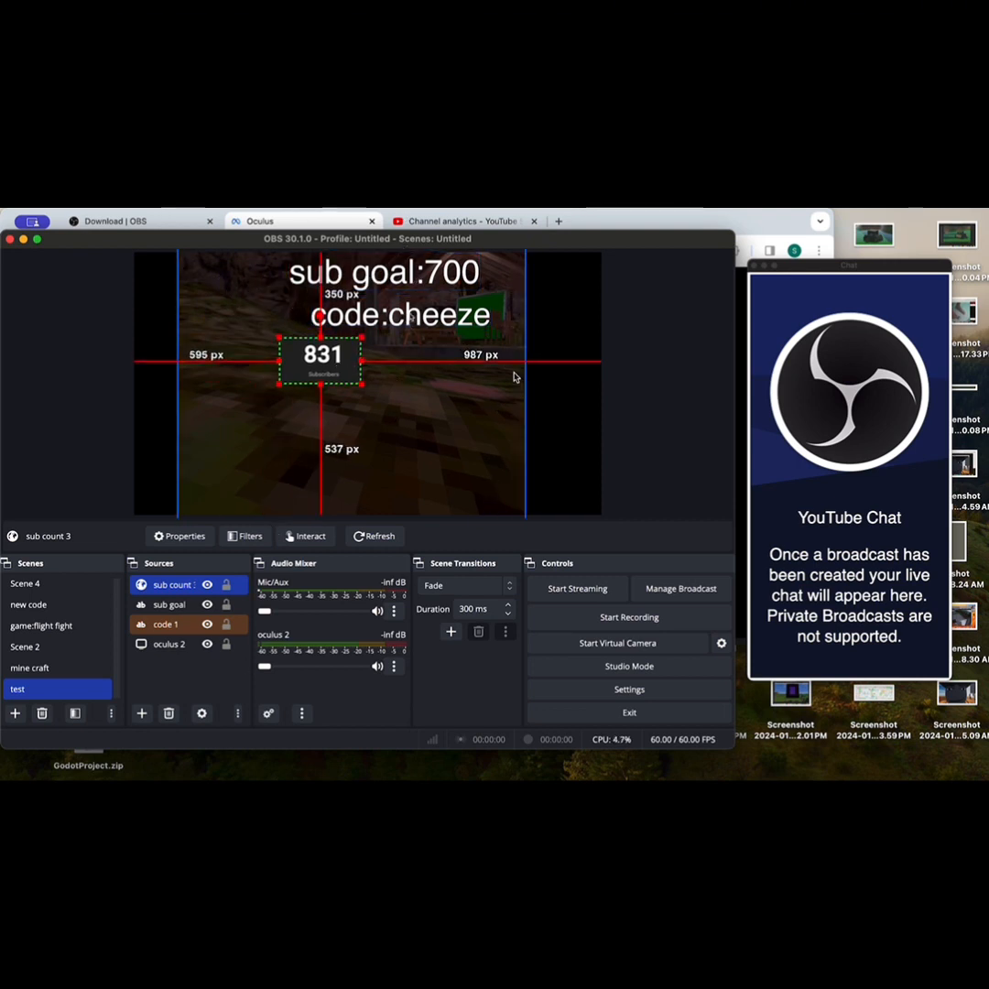
left_click(516, 463)
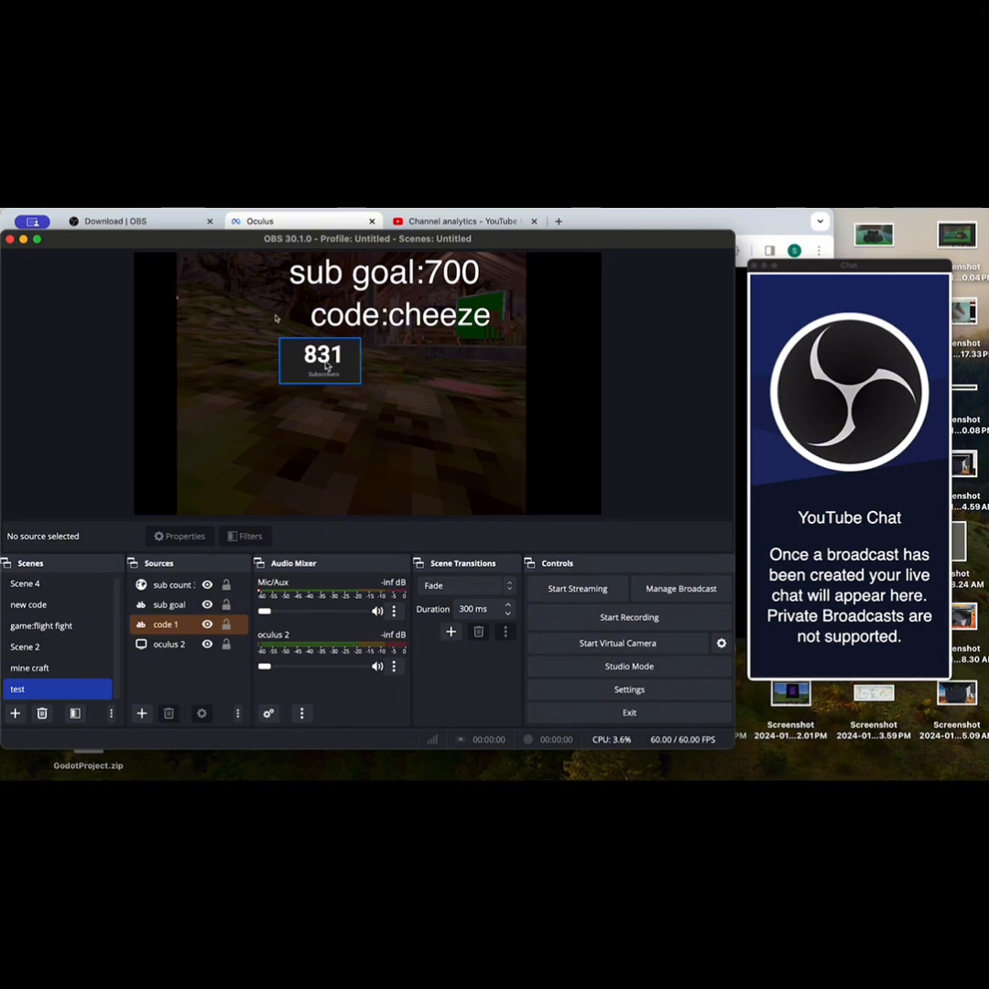
Step: Set the base (canvas) resolution in the video settings to 1080x1920
left_click(629, 689)
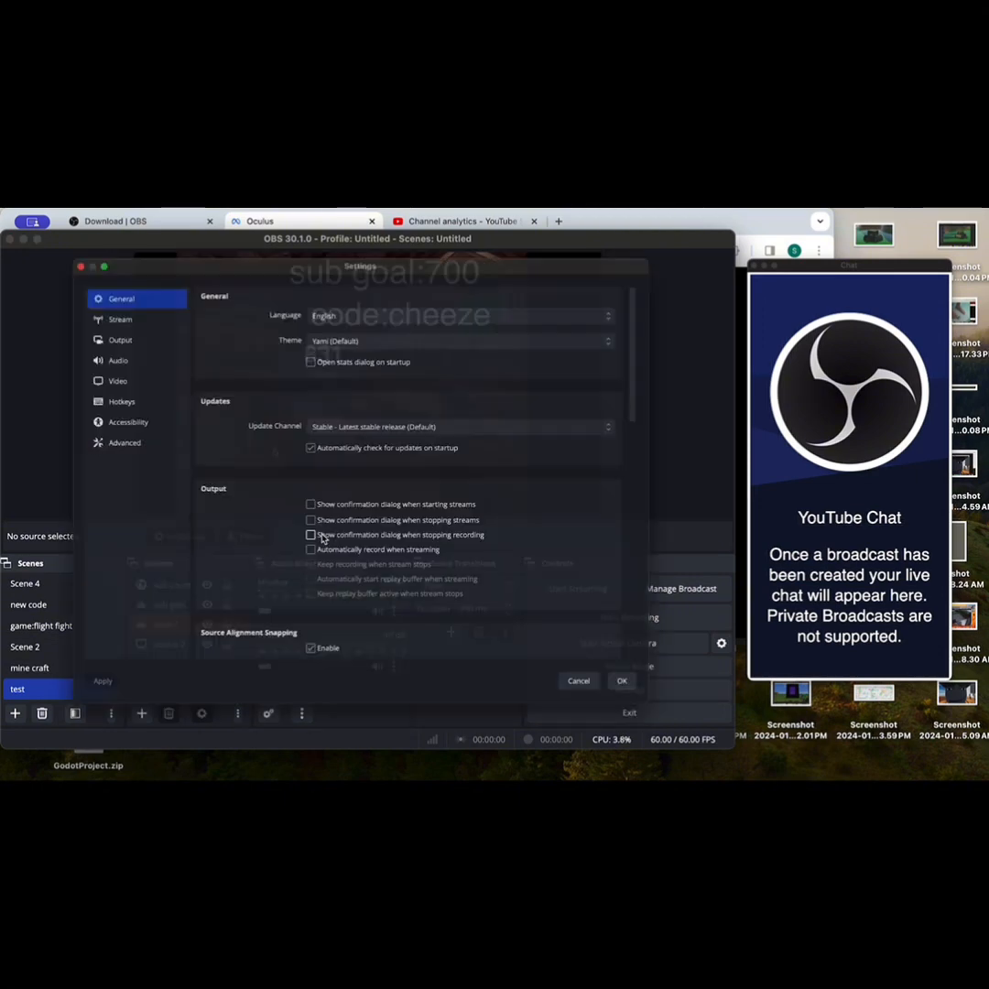
left_click(101, 374)
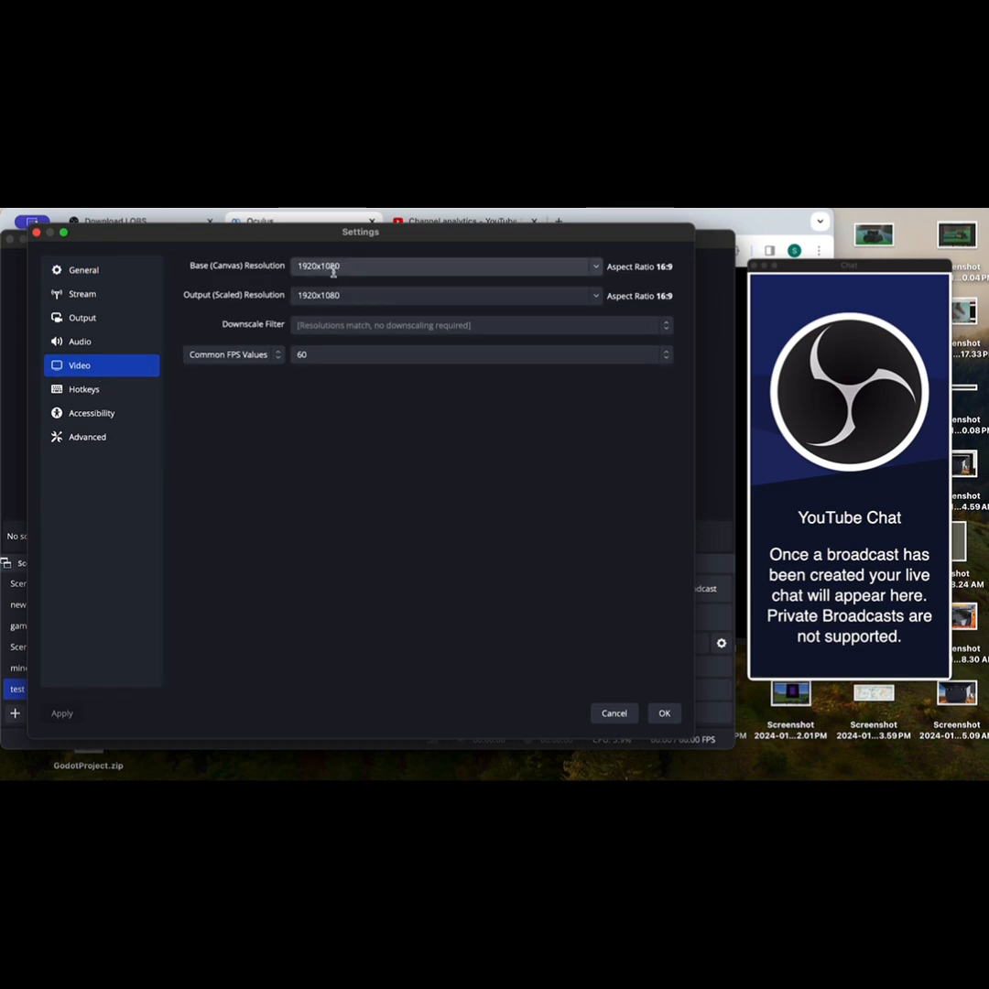
key("BackSpace")
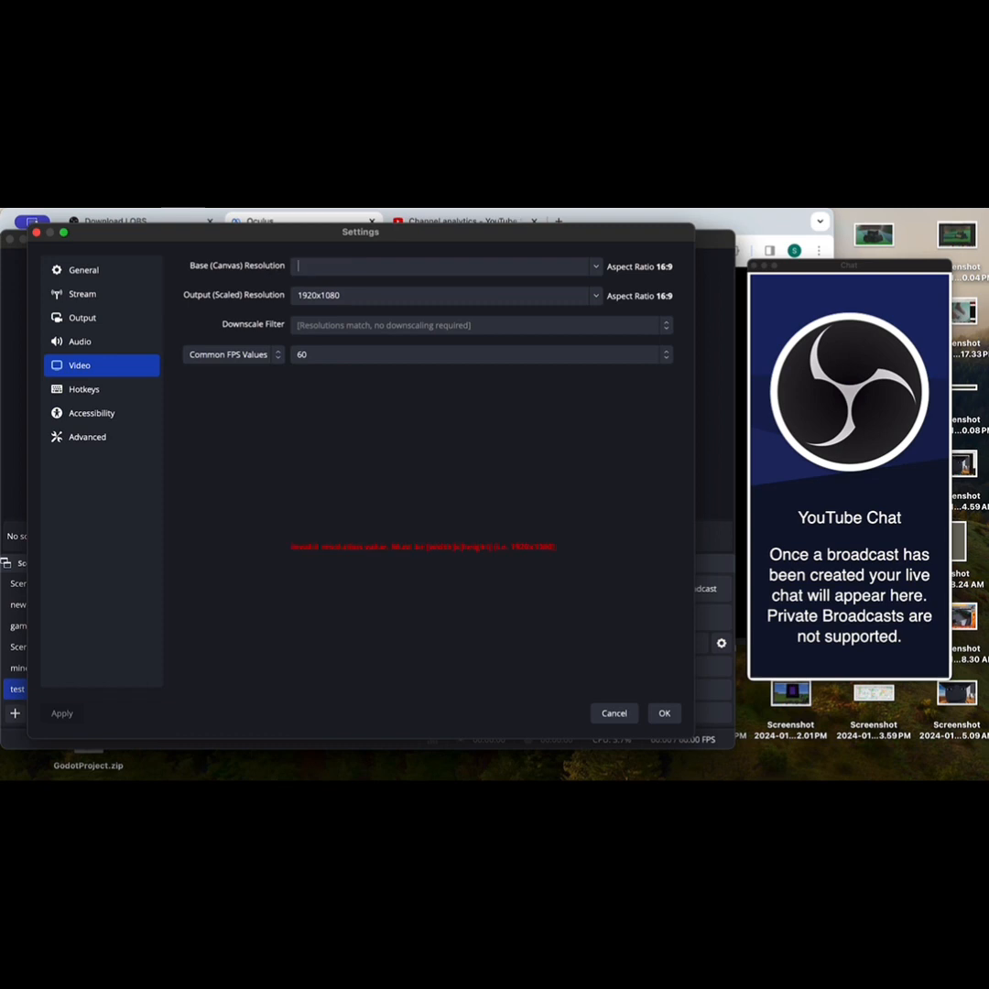
type("1080x")
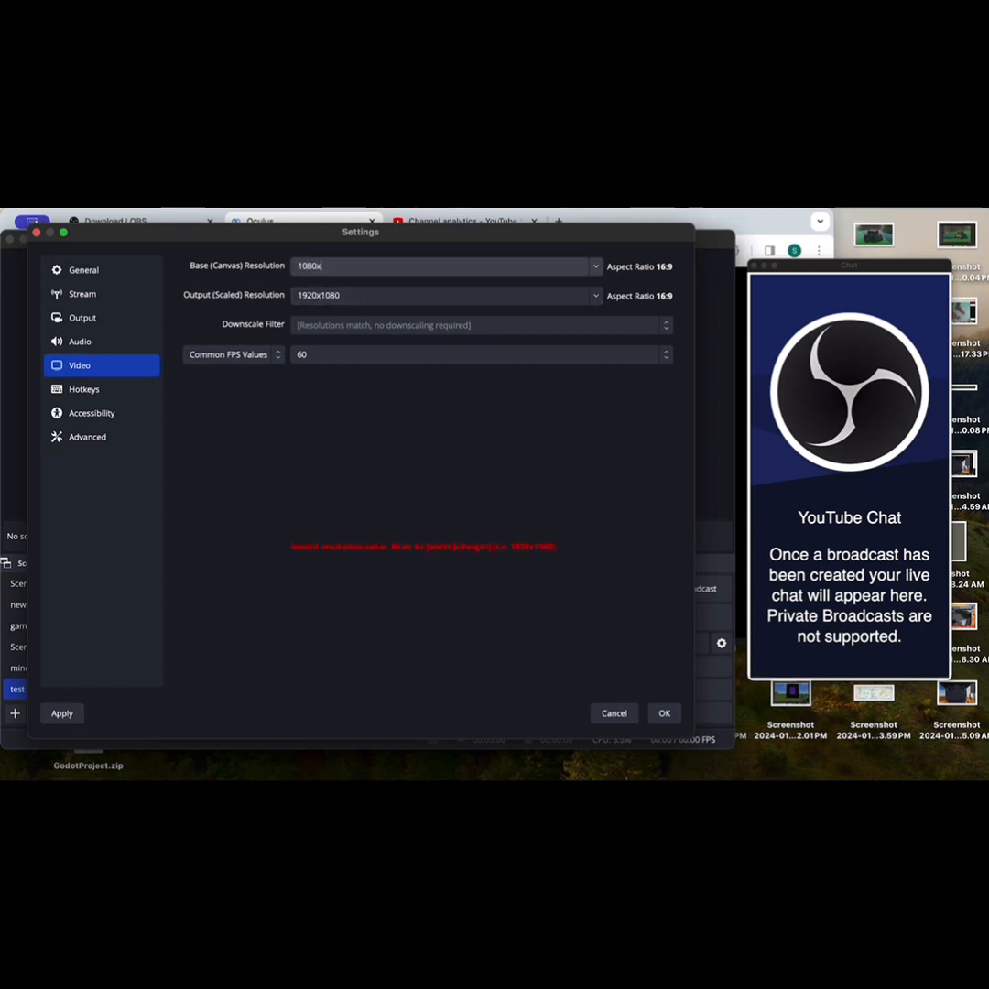
type("1920")
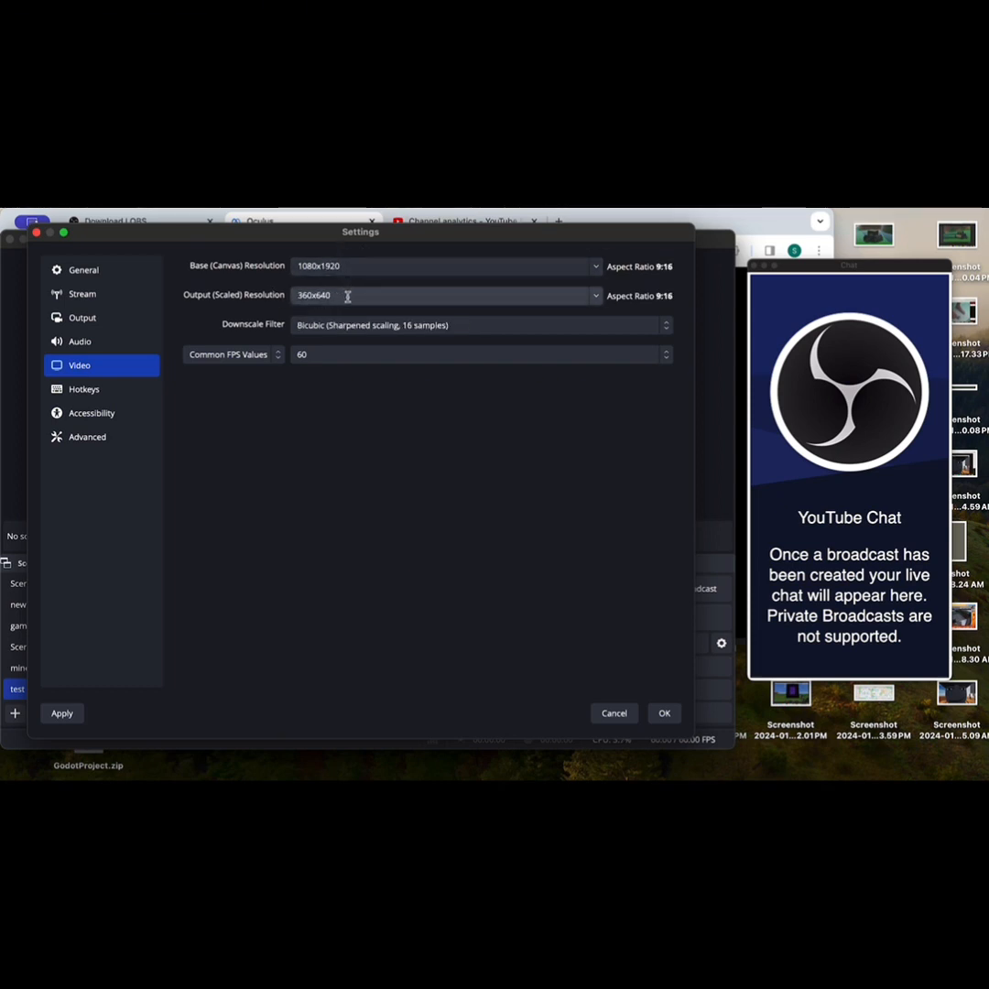
Step: Set the output (scaled) resolution to 1080x1920 and accept the settings
left_click_drag(348, 296, 280, 298)
key("BackSpace")
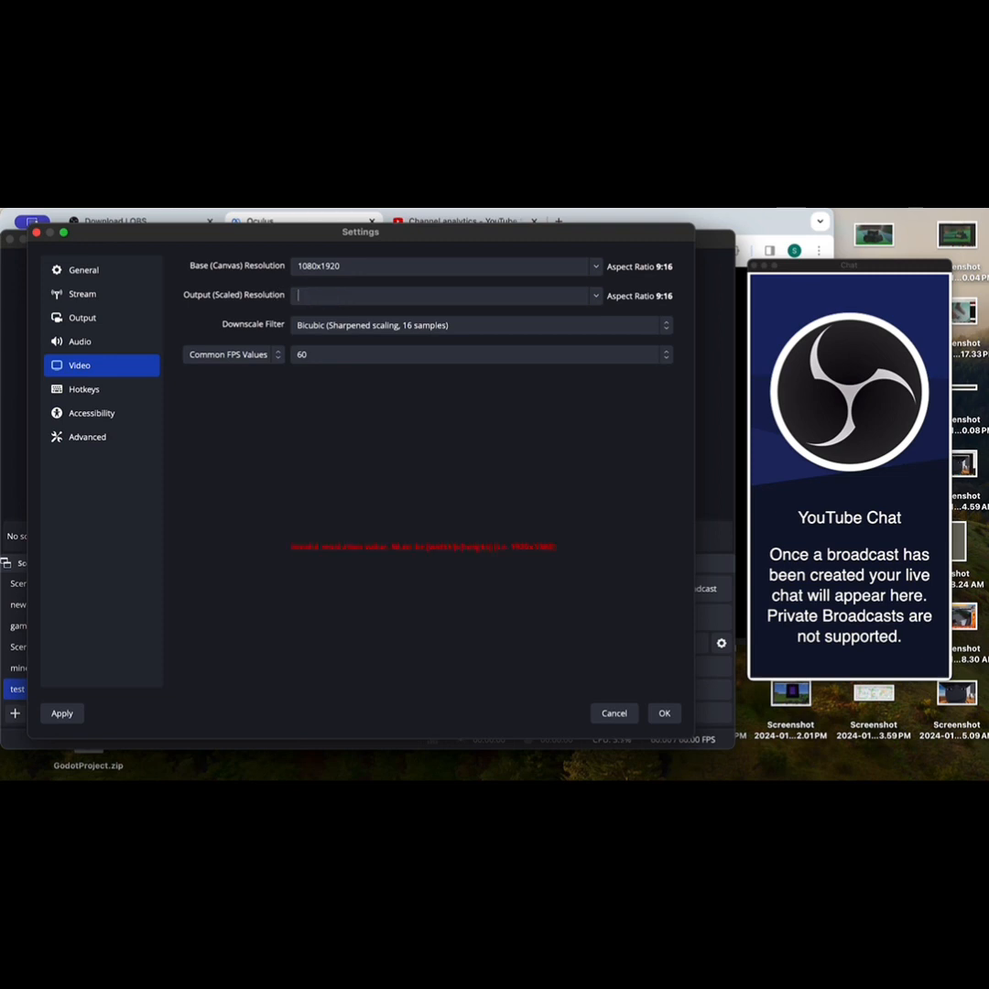
type("1080x1920")
key("Return")
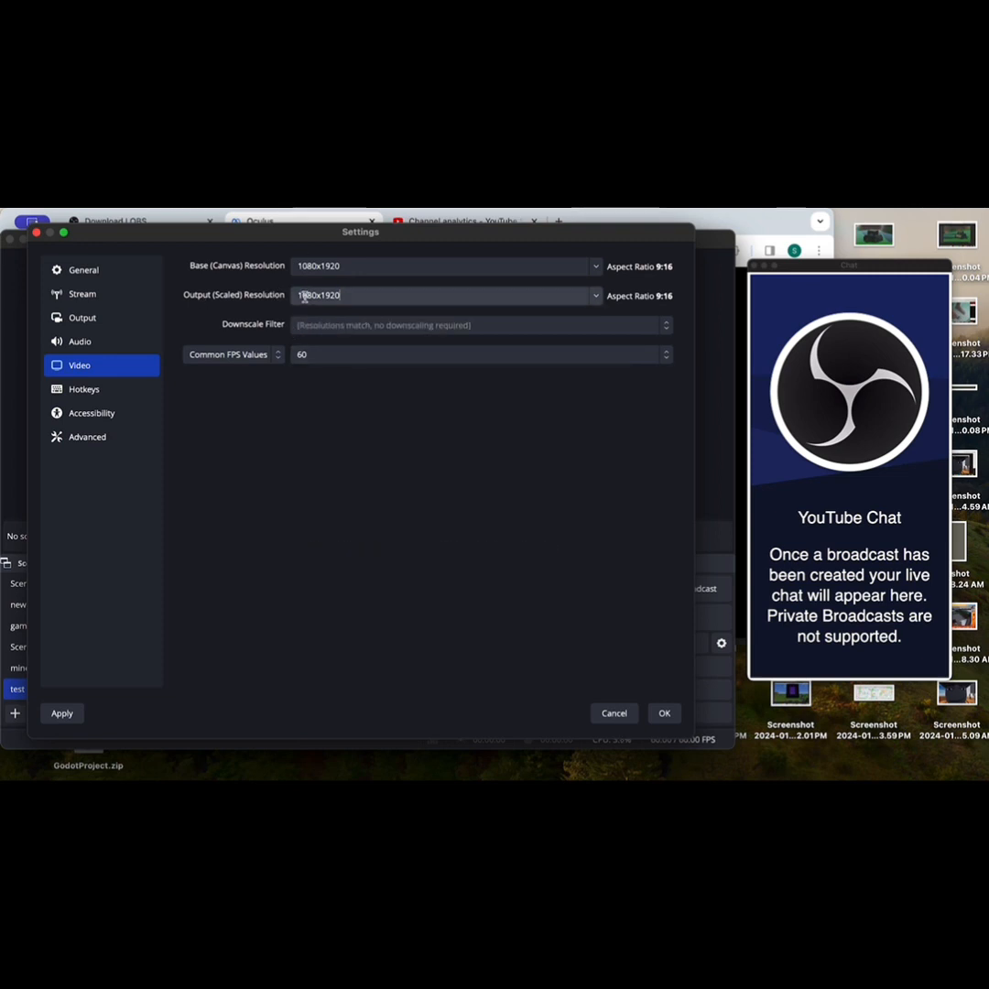
left_click(664, 715)
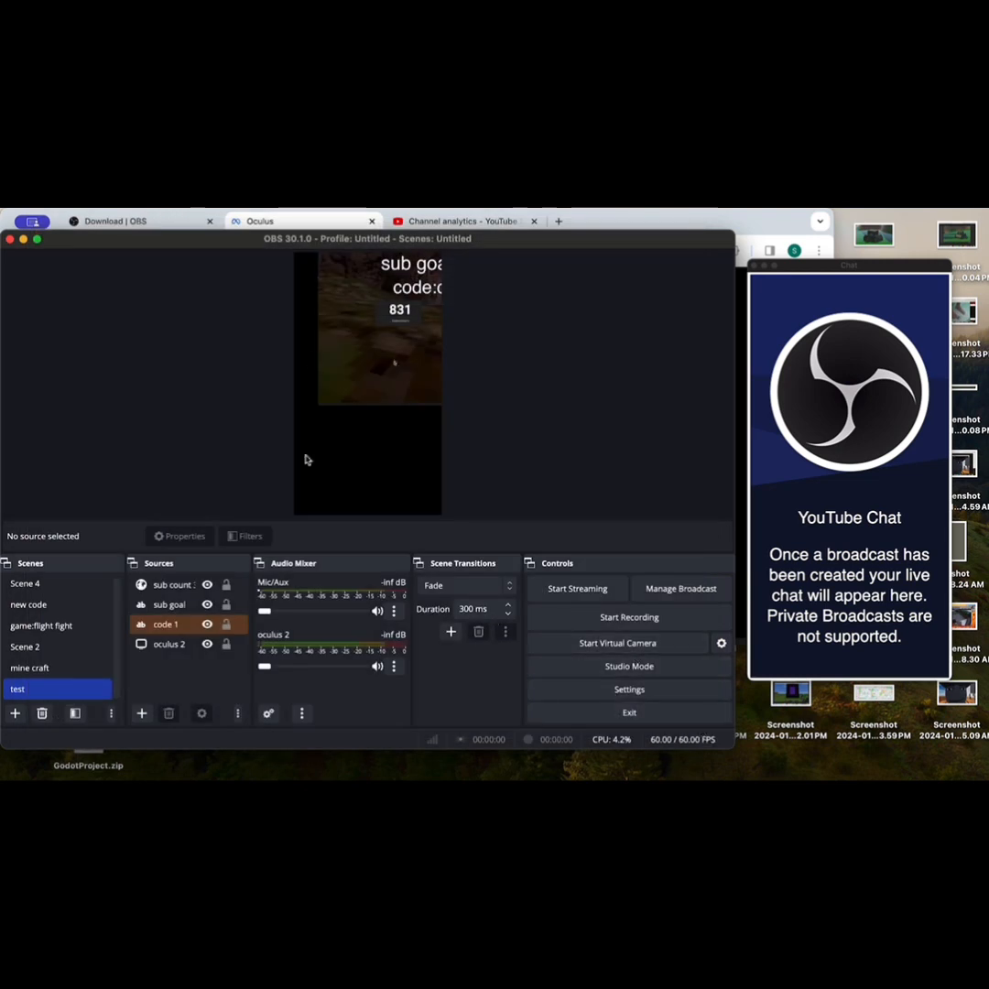
Step: Reposition "oculus 2" across the vertical canvas, about 542 px from its top and 238 px from its bottom, and select the subscriber count
left_click(400, 303)
left_click_drag(380, 366, 335, 419)
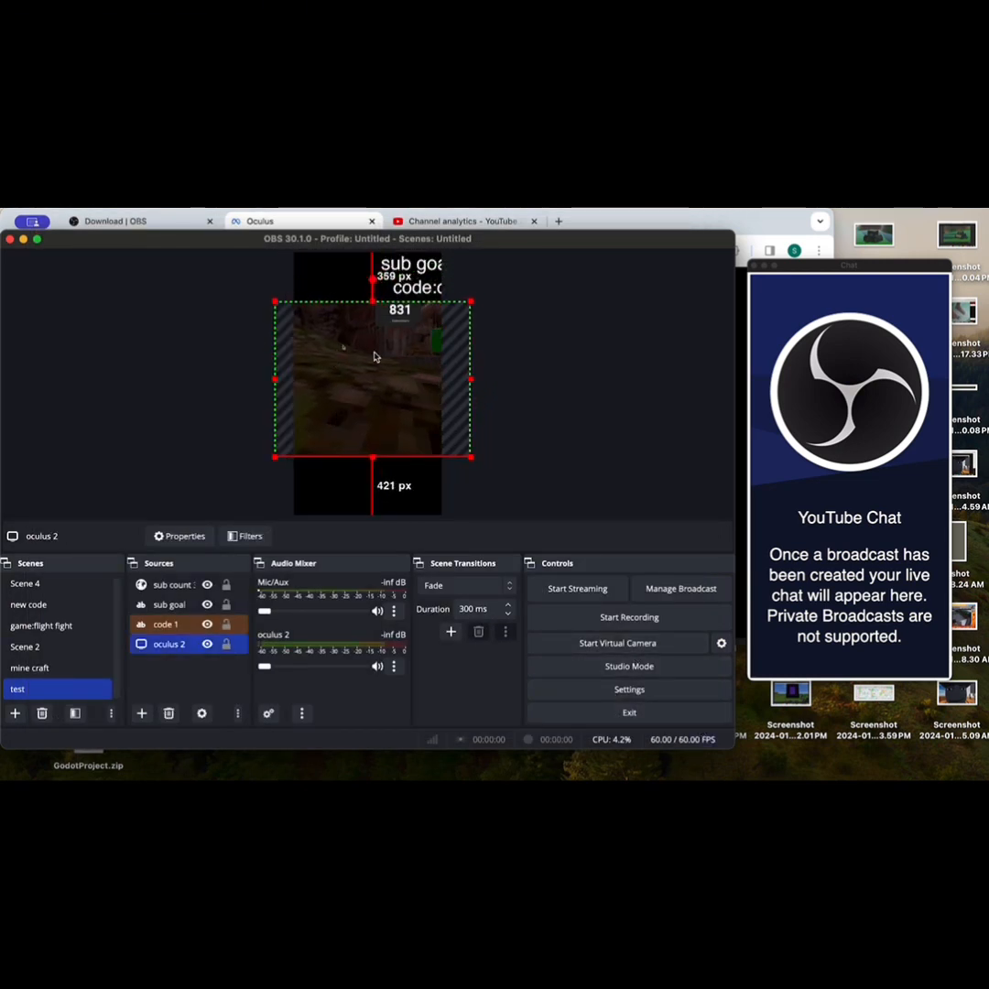
mouse_move(404, 318)
left_mouse_down()
mouse_move(414, 341)
mouse_move(404, 339)
left_mouse_up()
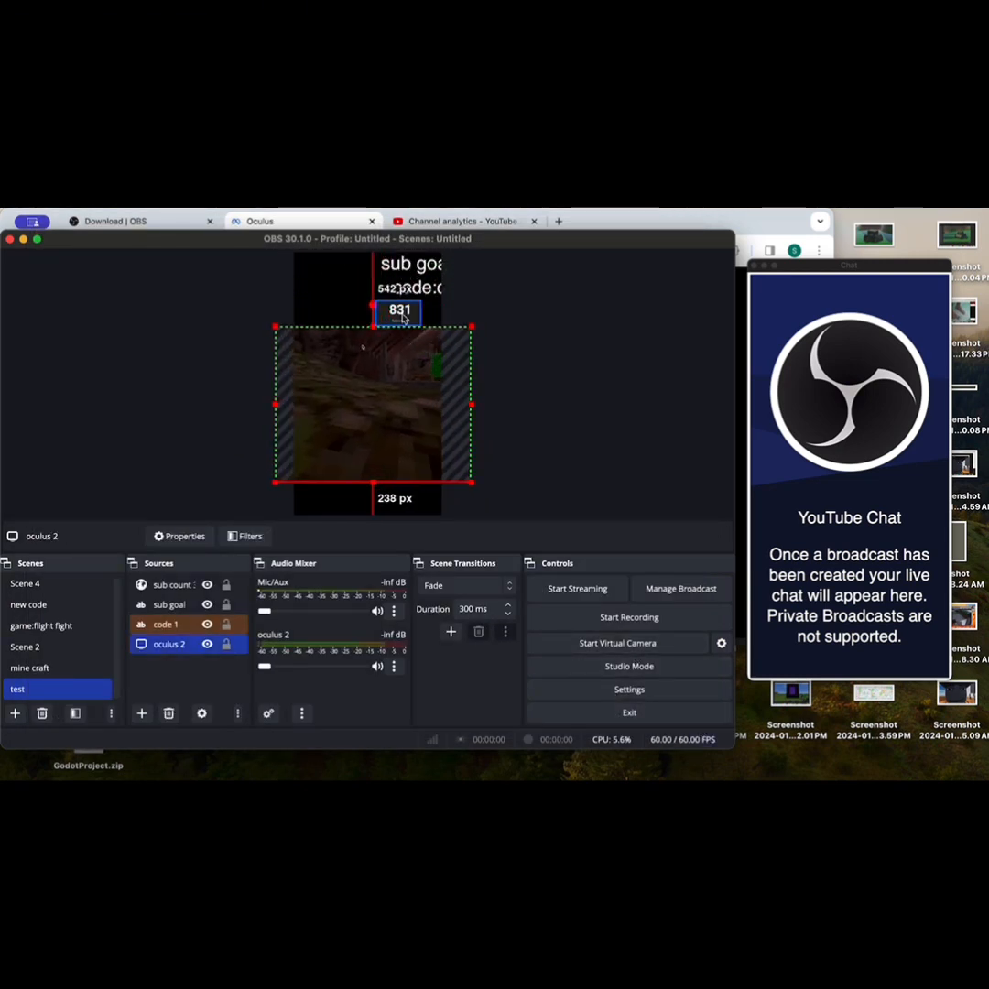
left_click(404, 316)
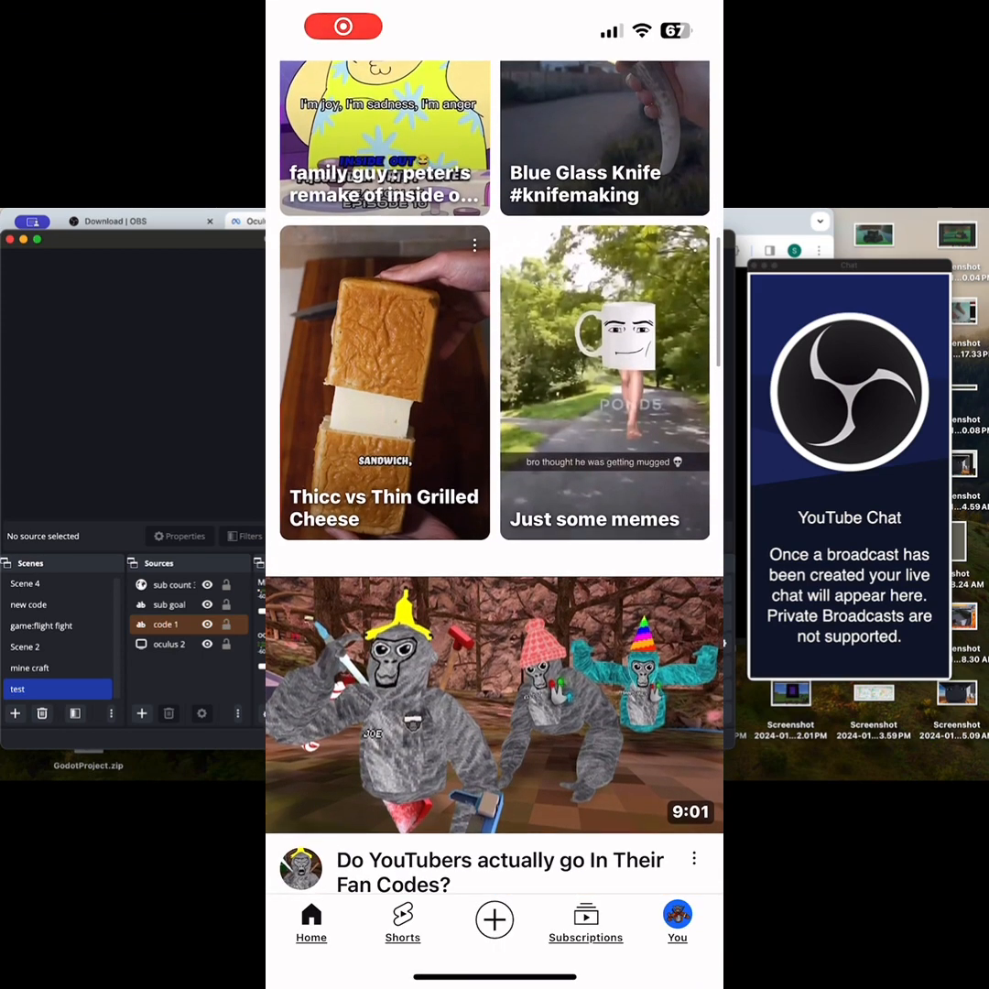
Step: Create a new live stream in the YouTube mobile app and title it "CheezeVR is live!"
left_click(494, 920)
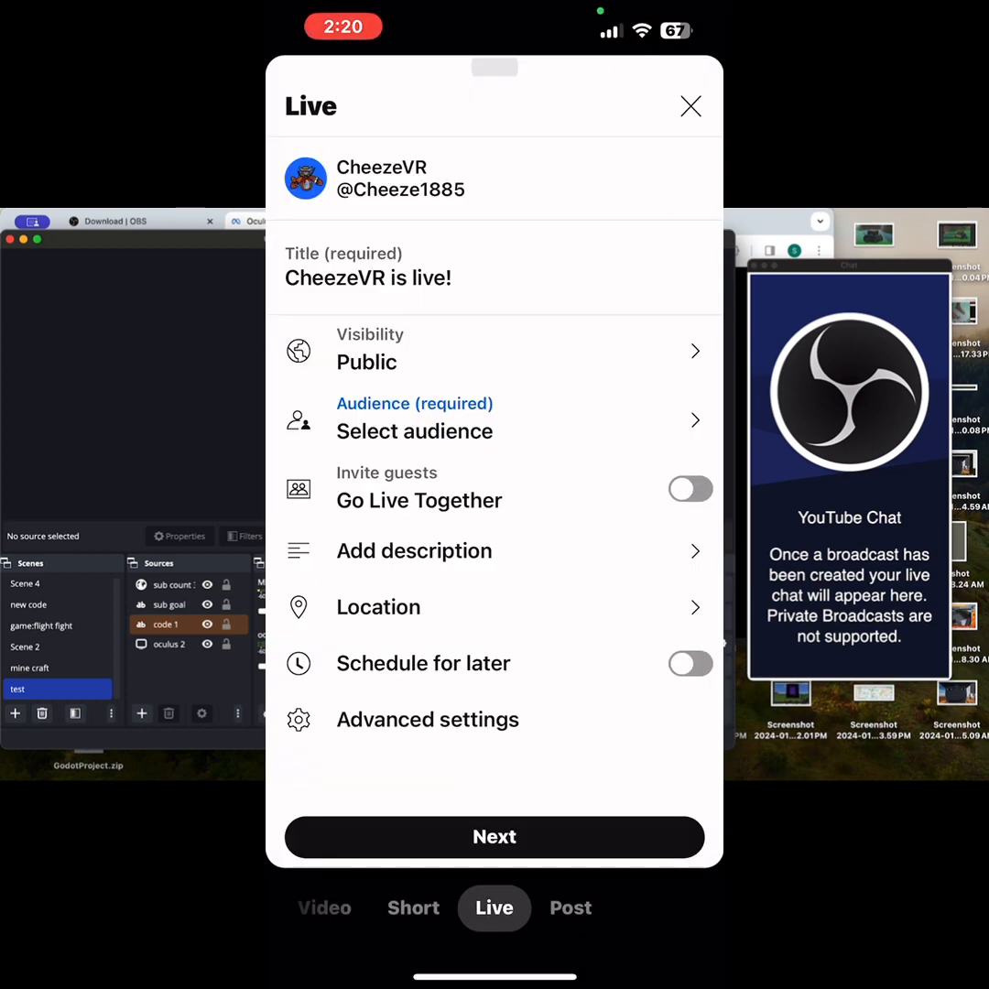
left_click(368, 277)
key("BackSpace")
key("BackSpace")
key("BackSpace")
key("BackSpace")
key("BackSpace")
key("BackSpace")
key("BackSpace")
key("BackSpace")
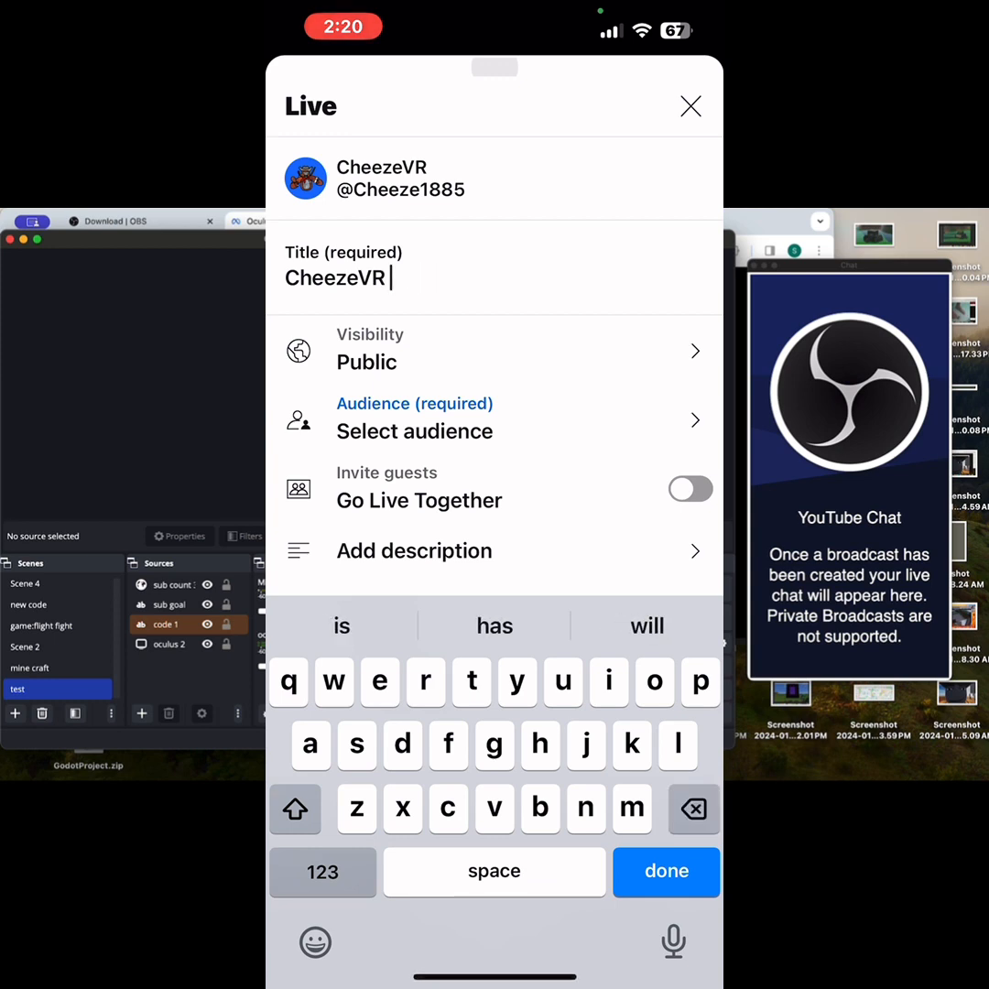
type("is live")
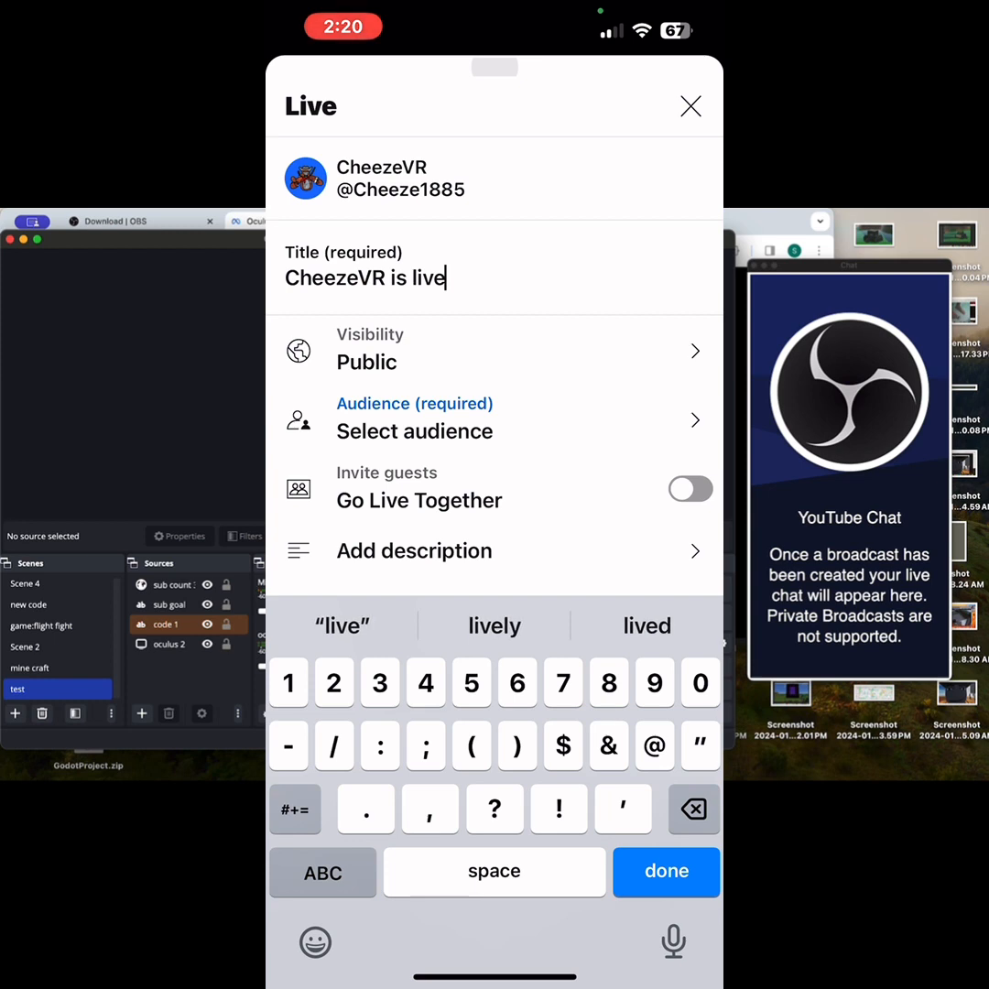
type("!")
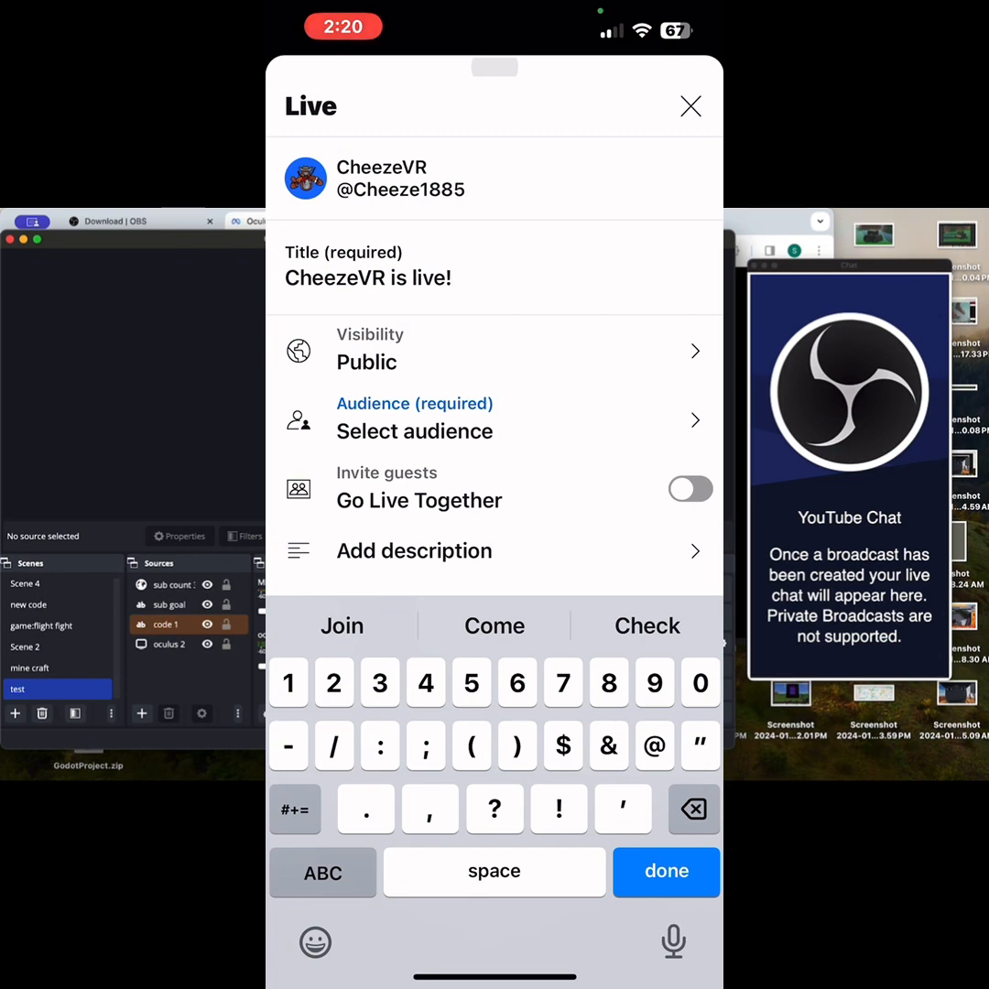
Step: Leave the stream's visibility on Public and set its audience to "No, it's not made for kids"
left_click(412, 351)
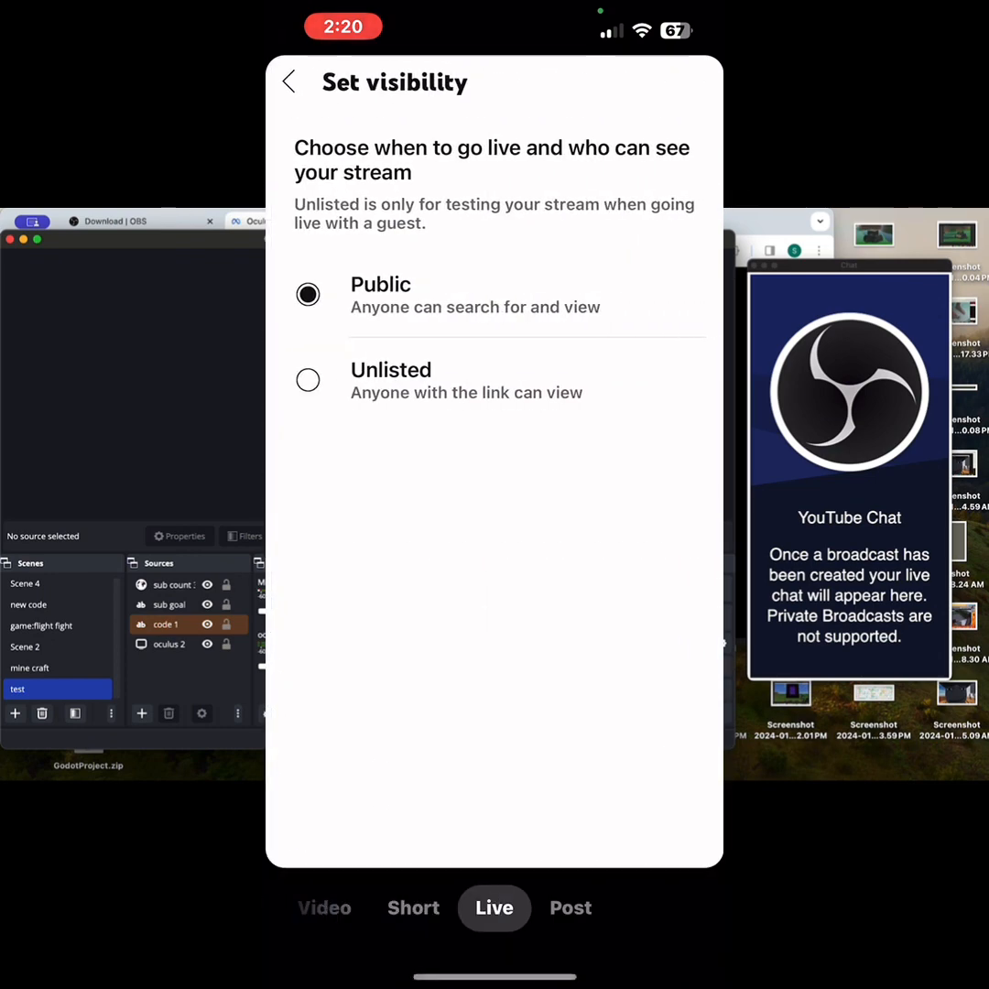
left_click(289, 82)
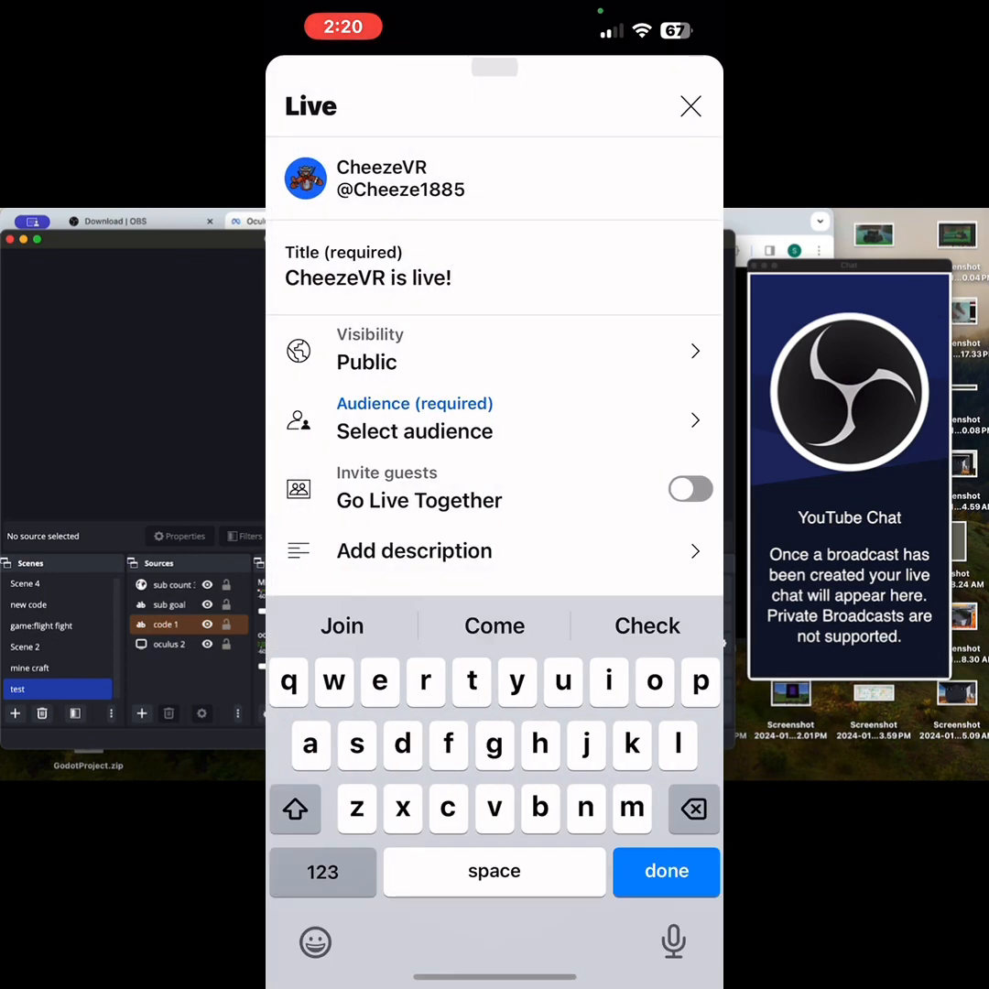
left_click(412, 420)
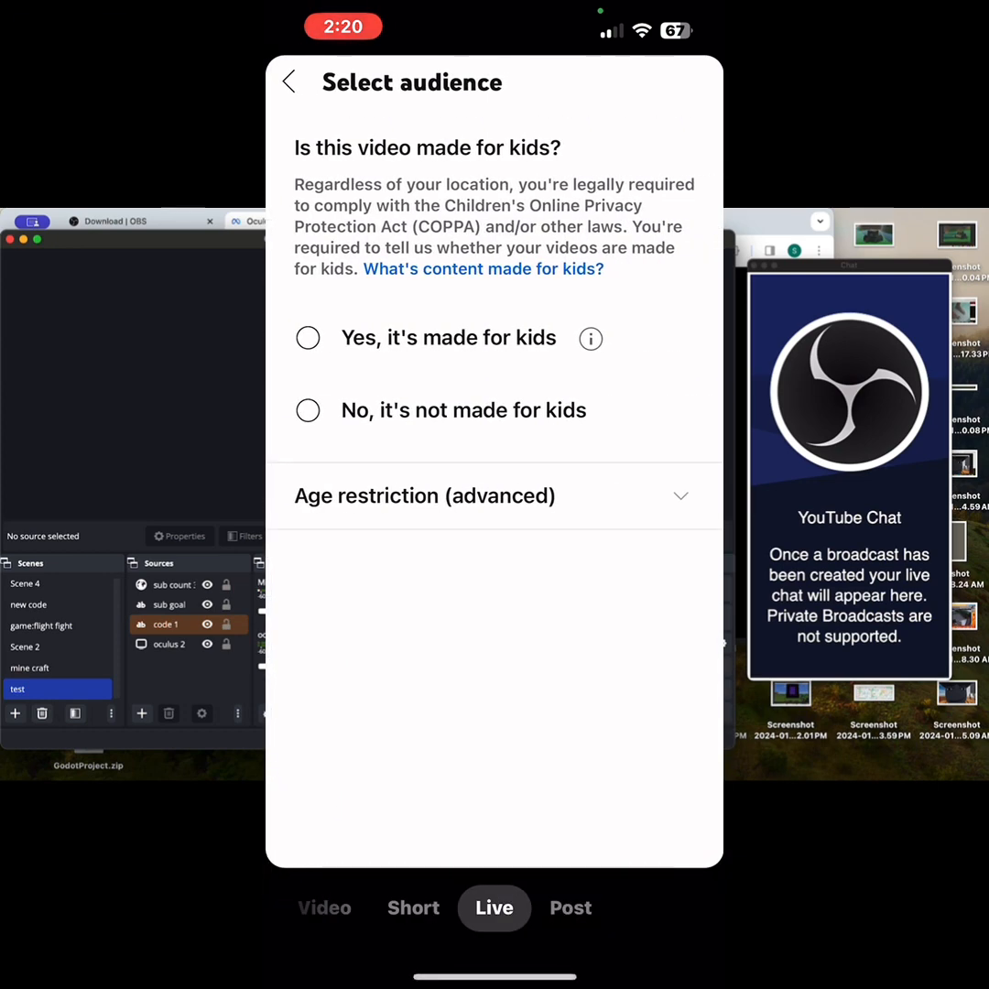
left_click(308, 410)
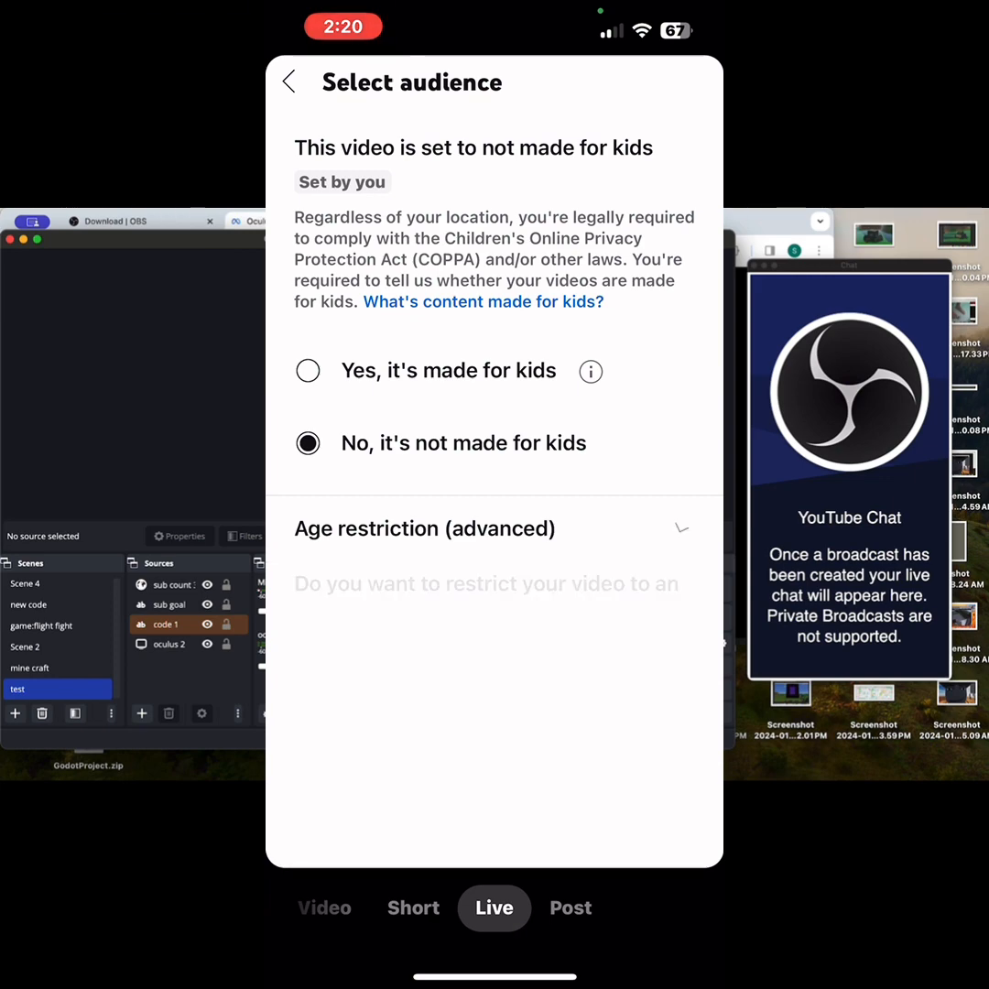
Step: Review the age restriction options and open the scheduled stream's details for editing
left_click(425, 529)
scroll(494, 458, "down", 2)
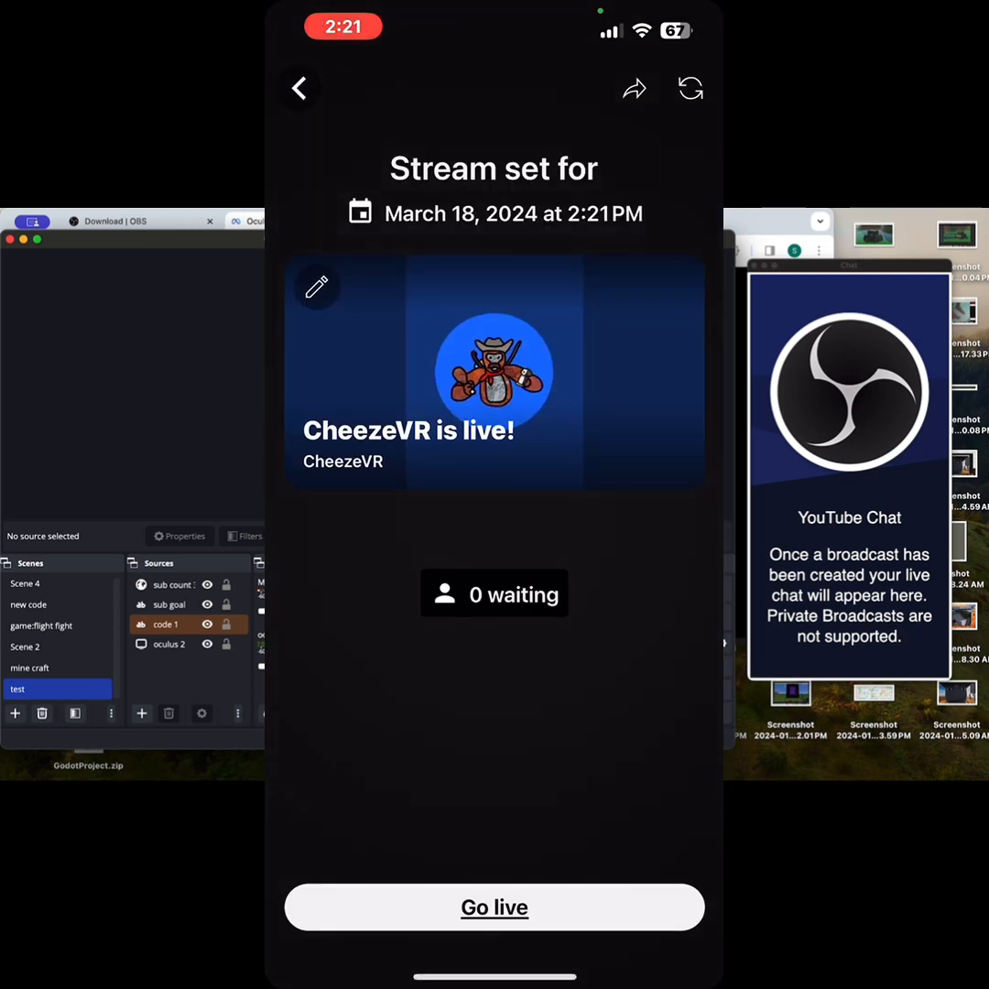
left_click(317, 288)
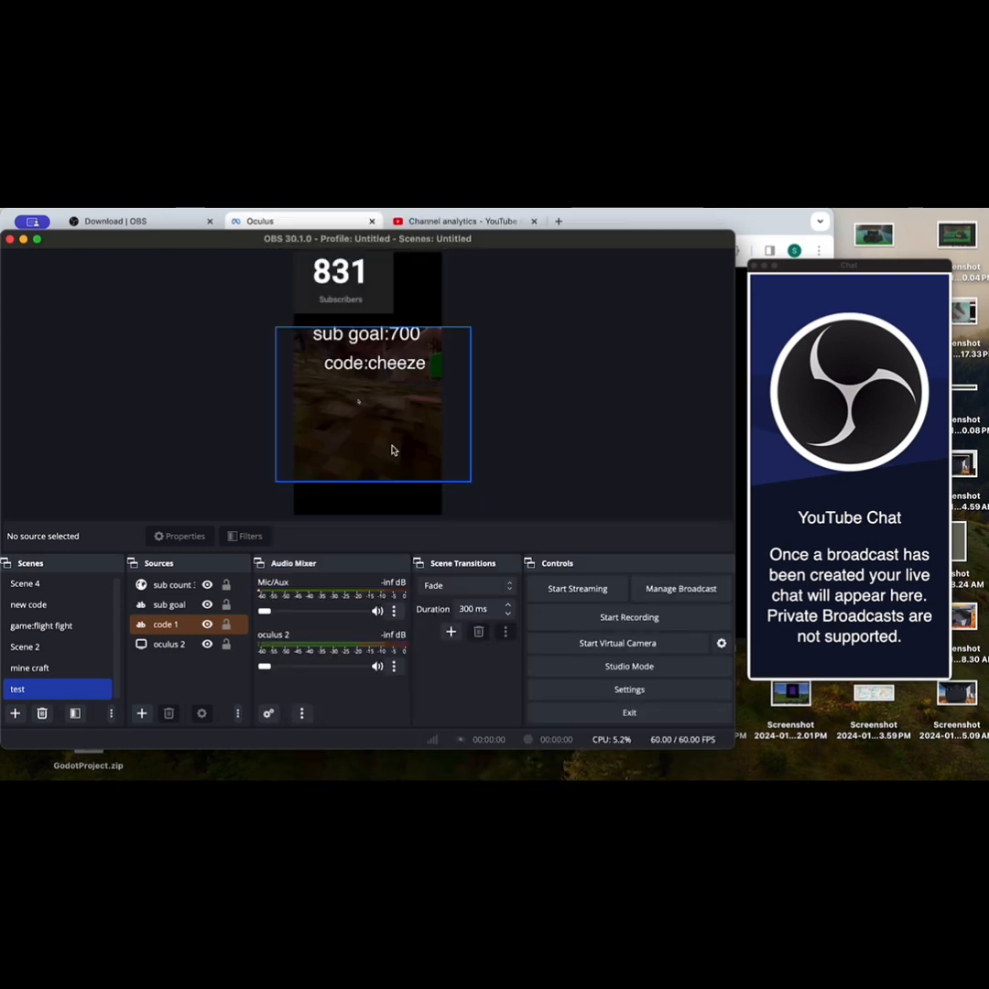
Step: Return to OBS, highlight the existing "CheezeVR is live!" broadcast in the YouTube broadcast setup, and close the setup without confirming it
left_click(691, 593)
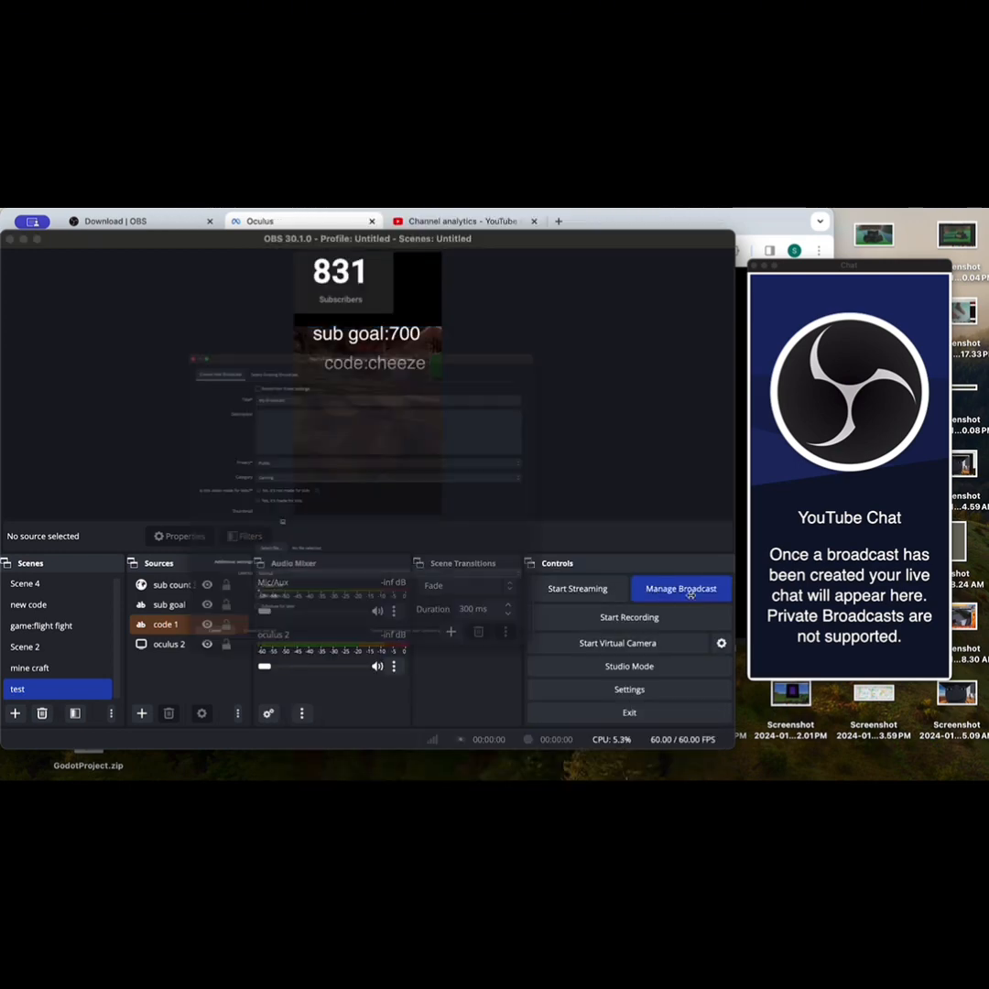
left_click(218, 260)
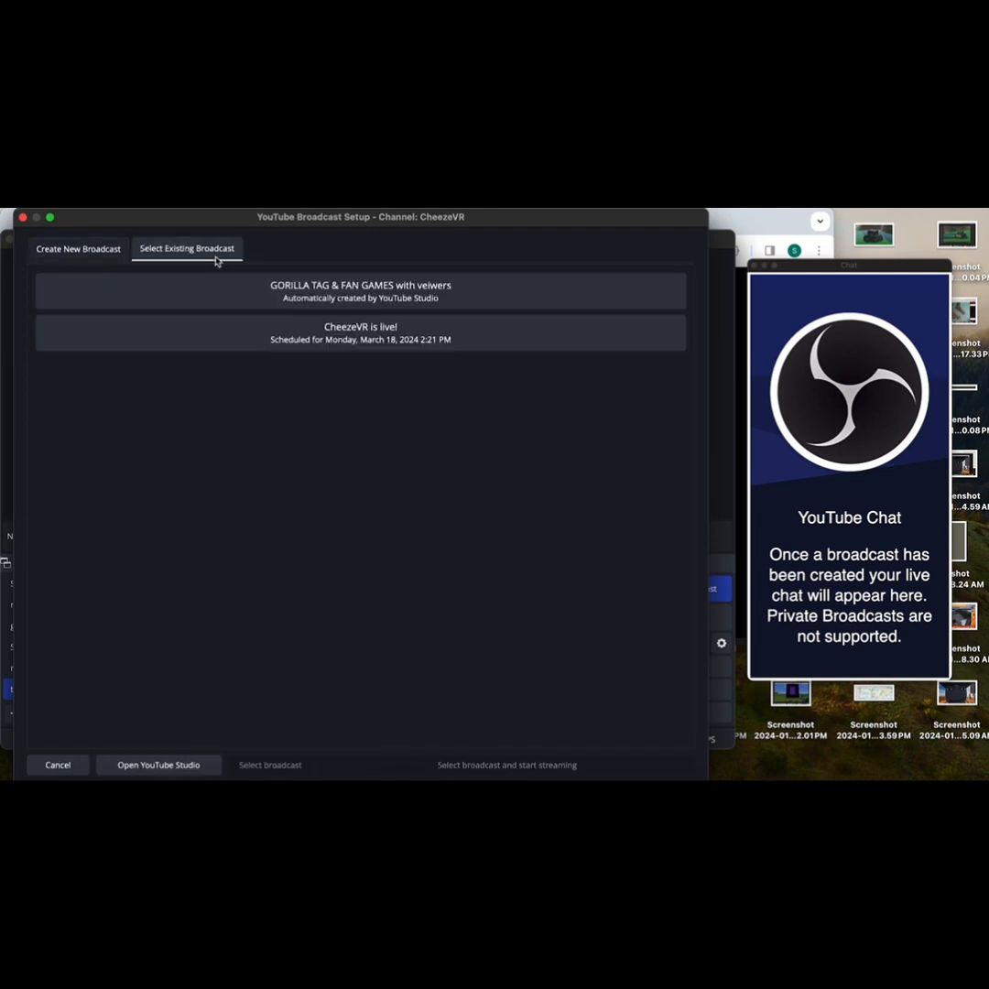
left_click(373, 343)
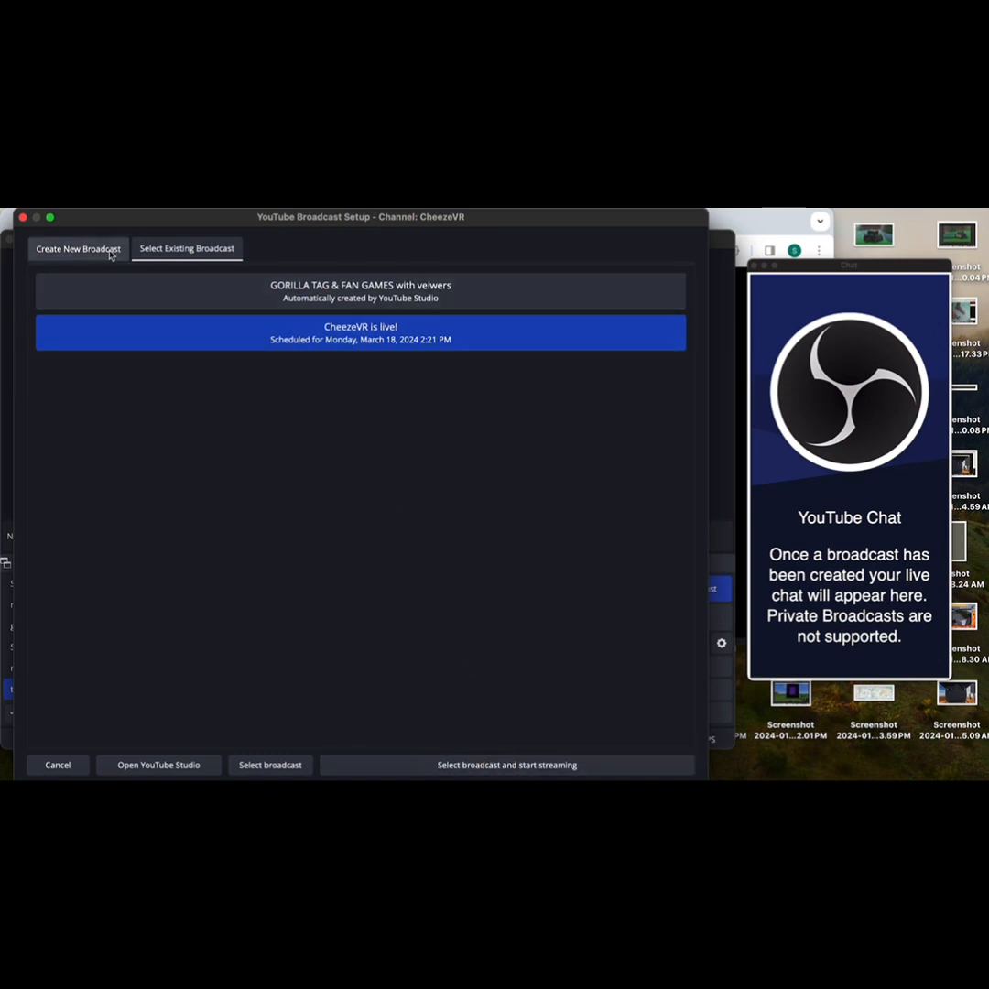
left_click(22, 220)
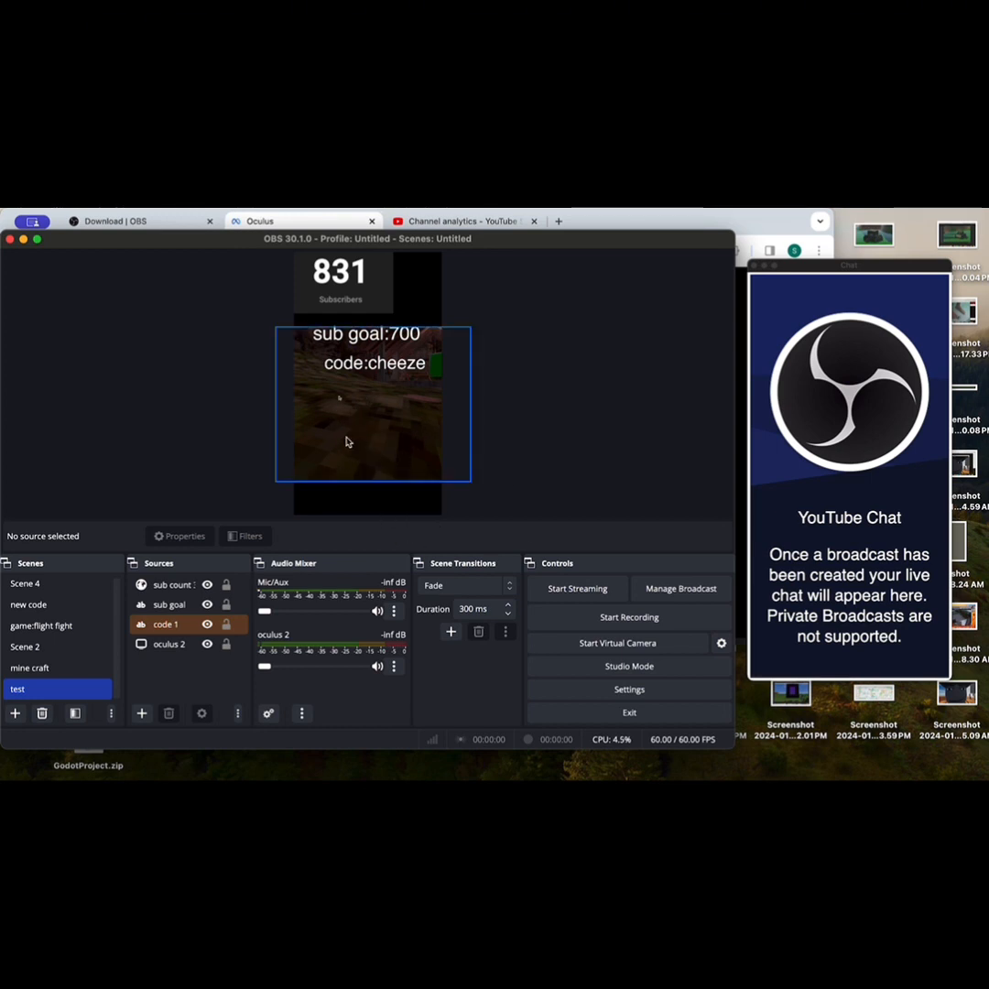
Step: Move the "oculus 2" source up to about 448 px from the canvas's top edge
left_click(415, 446)
left_click_drag(415, 446, 418, 437)
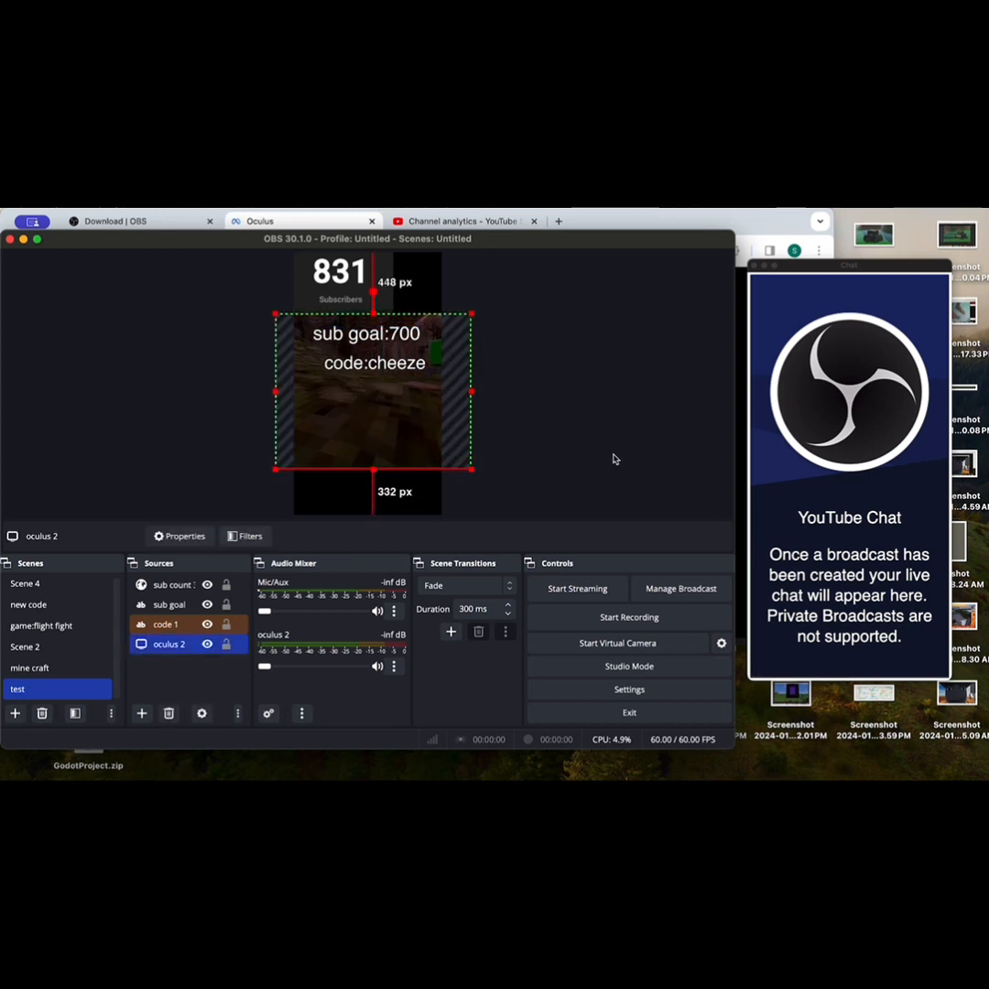
left_click(614, 459)
Step: Shift the "code:cheeze" and "sub goal:700" texts toward the canvas's right edge
mouse_move(419, 362)
left_mouse_down()
mouse_move(415, 346)
mouse_move(426, 367)
mouse_move(437, 354)
left_mouse_up()
left_click(377, 334)
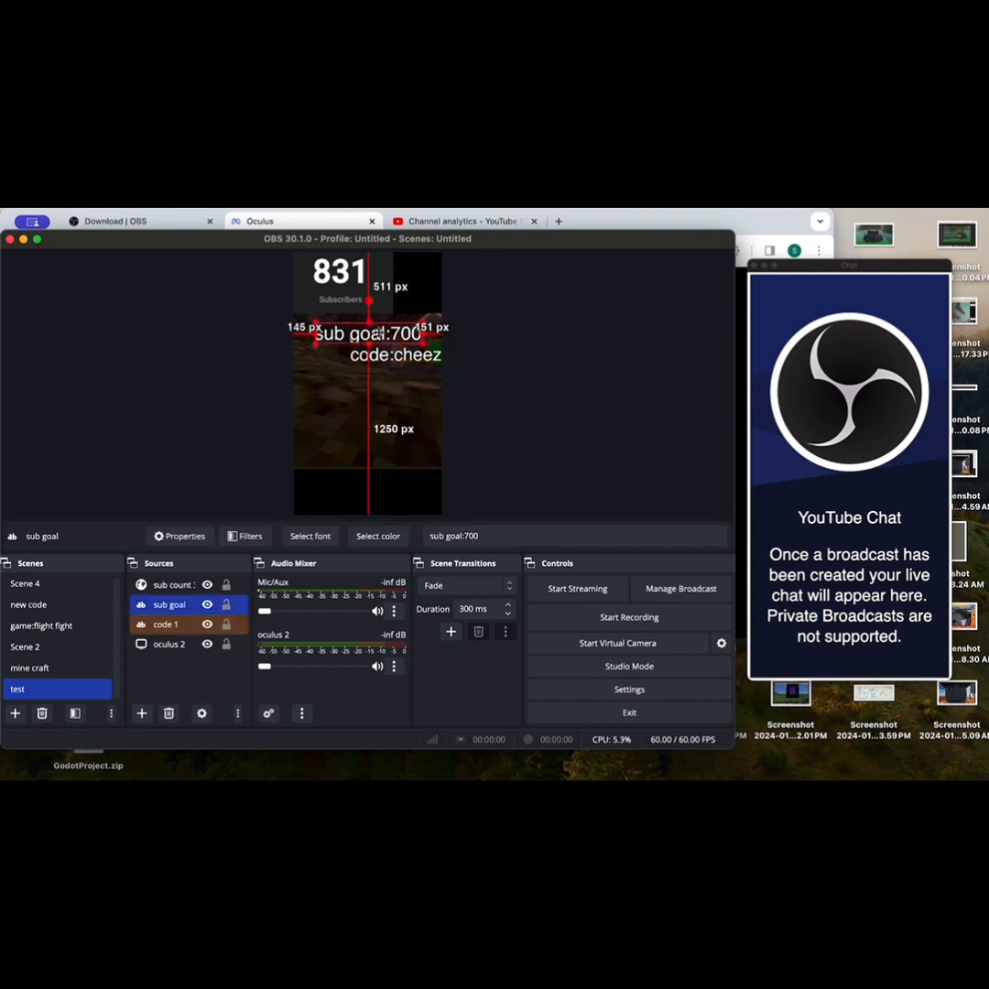
left_click_drag(377, 334, 397, 334)
left_click(561, 403)
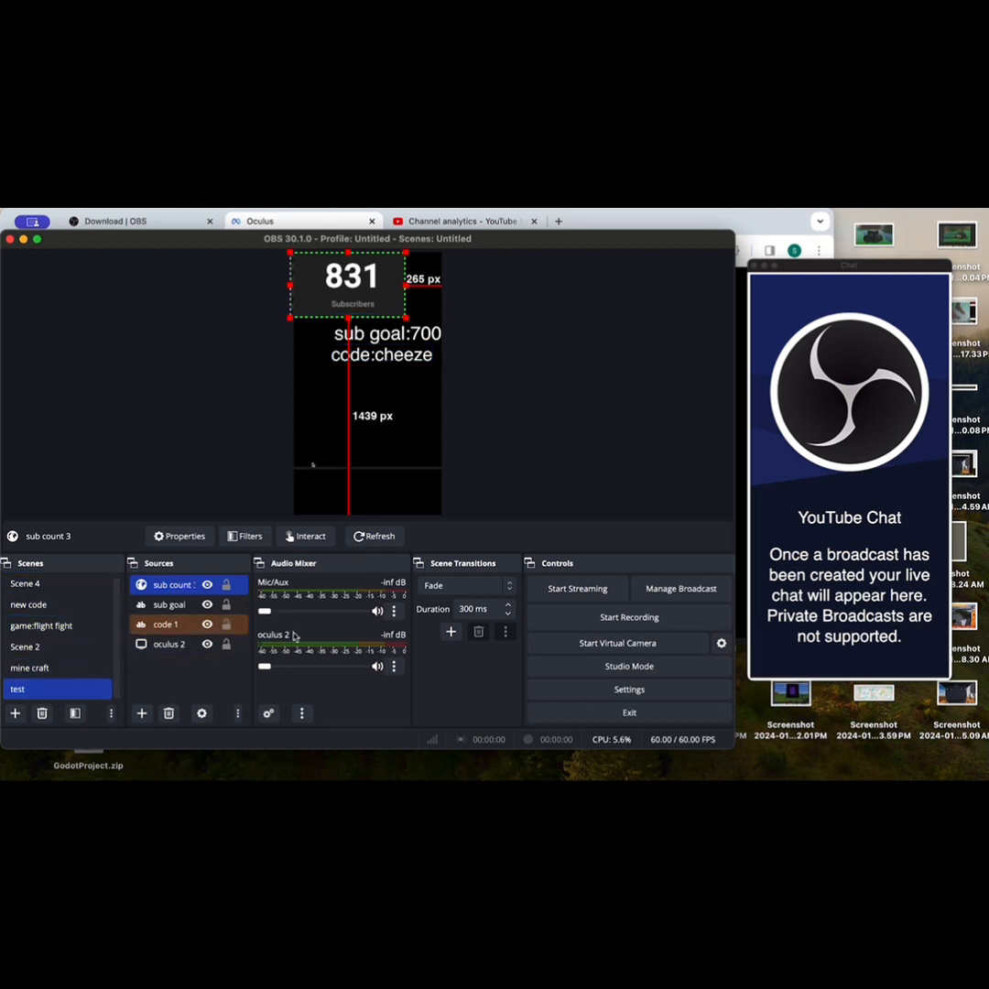
Step: Raise the "oculus 2" audio volume to 0.0 dB
left_click_drag(264, 666, 373, 665)
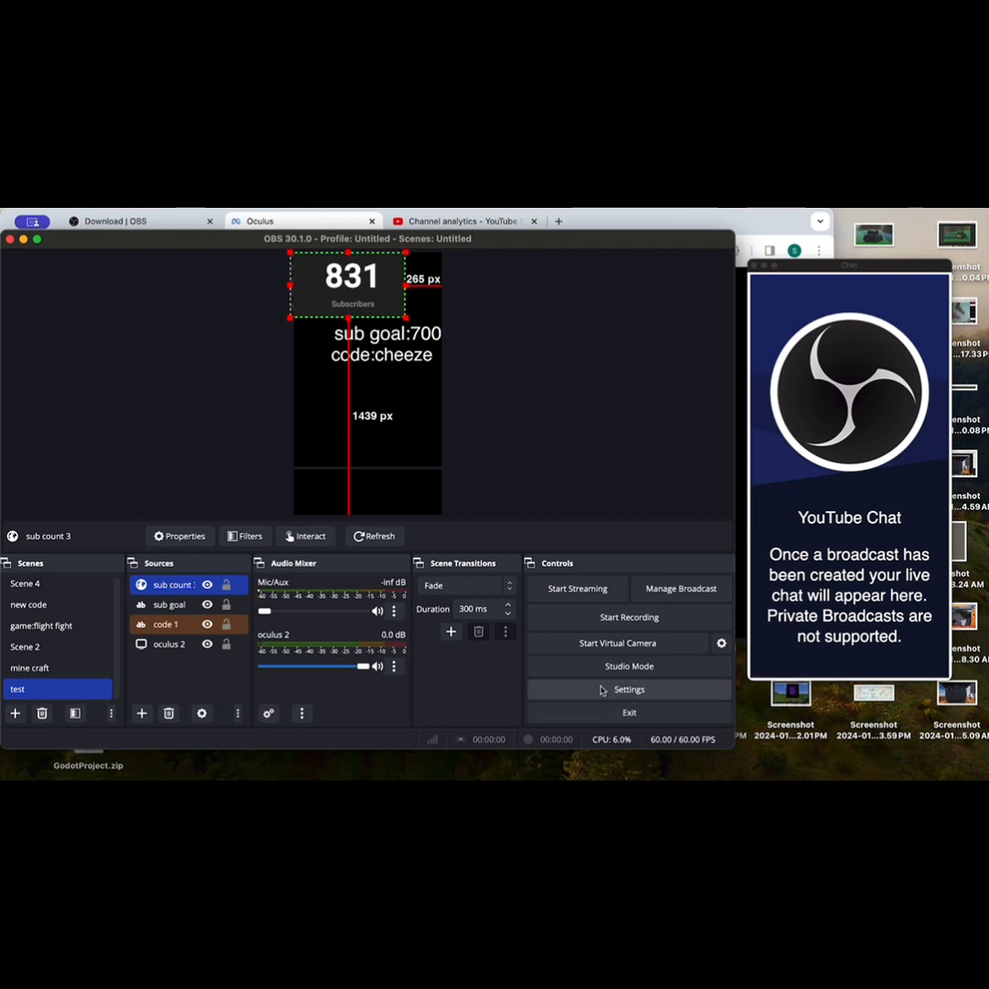